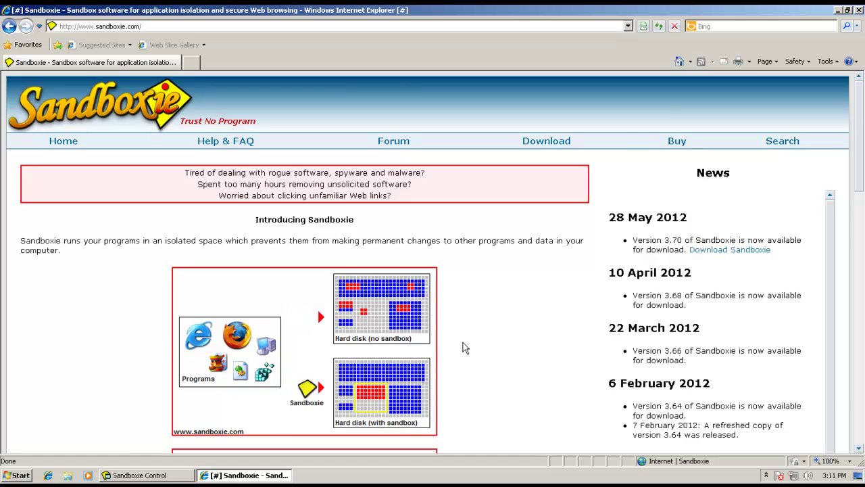
Step: Review the Sandboxie home page's introduction, hard-disk diagram and benefits of the isolated sandbox
{"action": "scroll", "coordinate": [329, 270], "scroll_direction": "down", "scroll_amount": 5}
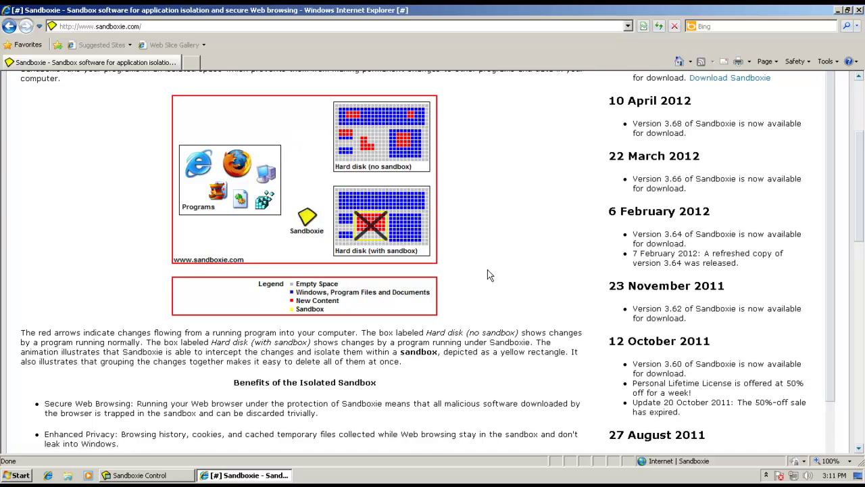
{"action": "scroll", "coordinate": [489, 275], "scroll_direction": "down", "scroll_amount": 3}
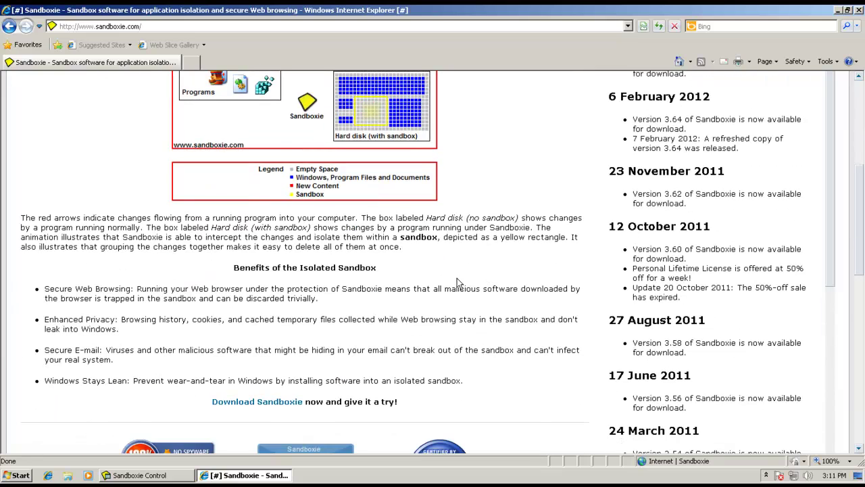
{"action": "scroll", "coordinate": [457, 278], "scroll_direction": "up", "scroll_amount": 6}
{"action": "scroll", "coordinate": [457, 279], "scroll_direction": "up", "scroll_amount": 2}
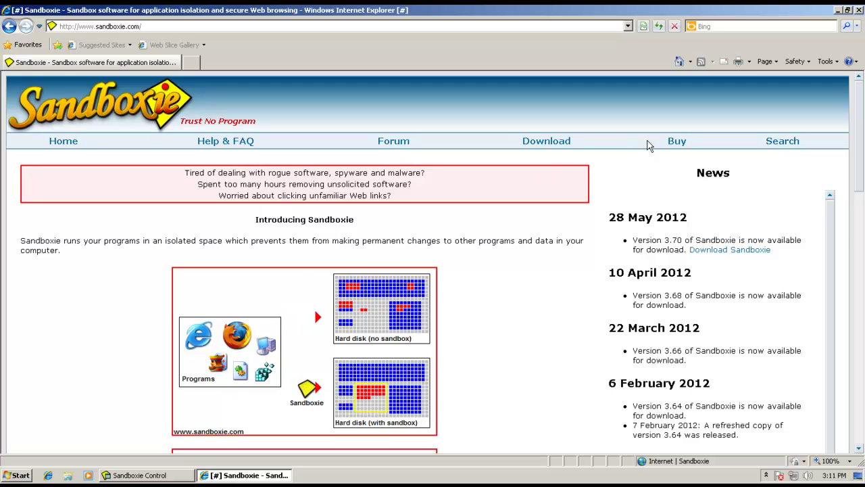
Step: Review Sandboxie's purchase options and personal license terms on the Buy page, and return to the site's home page
{"action": "left_click", "coordinate": [676, 142]}
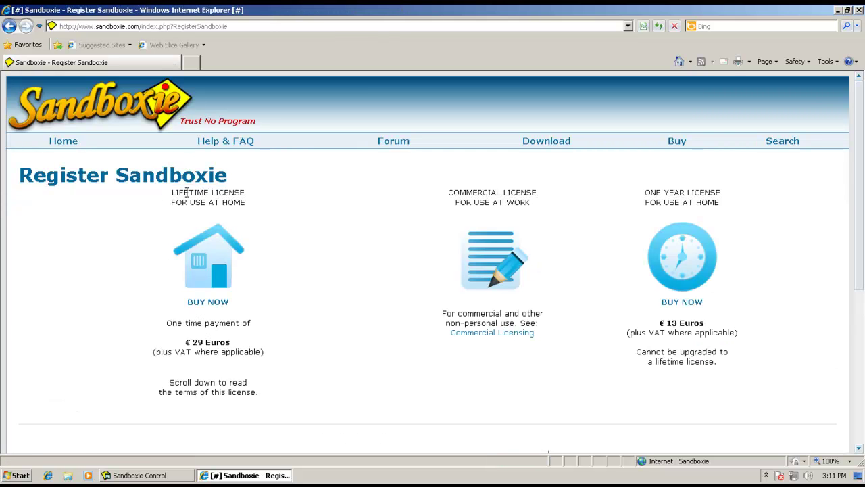
{"action": "scroll", "coordinate": [183, 179], "scroll_direction": "down", "scroll_amount": 5}
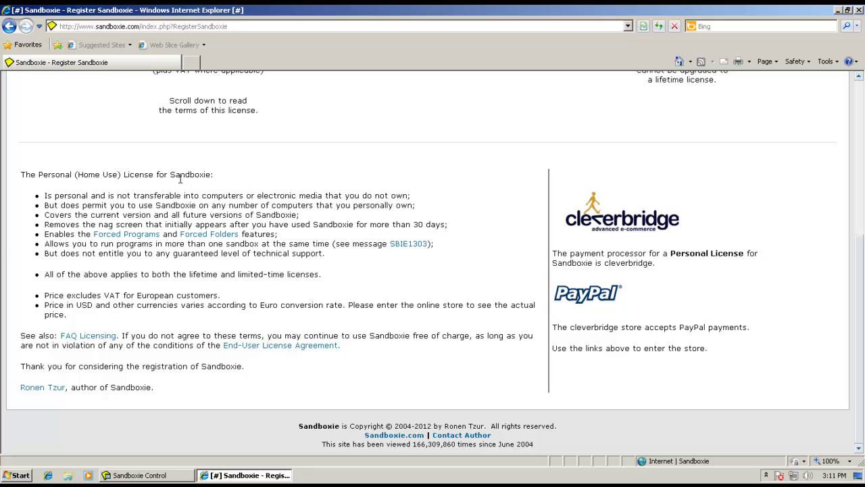
{"action": "scroll", "coordinate": [111, 193], "scroll_direction": "up", "scroll_amount": 3}
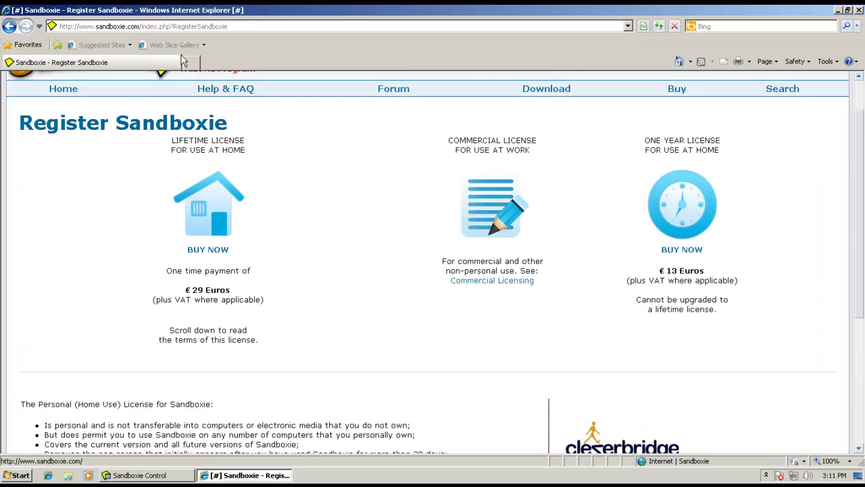
{"action": "scroll", "coordinate": [118, 92], "scroll_direction": "up", "scroll_amount": 1}
{"action": "left_click", "coordinate": [60, 141]}
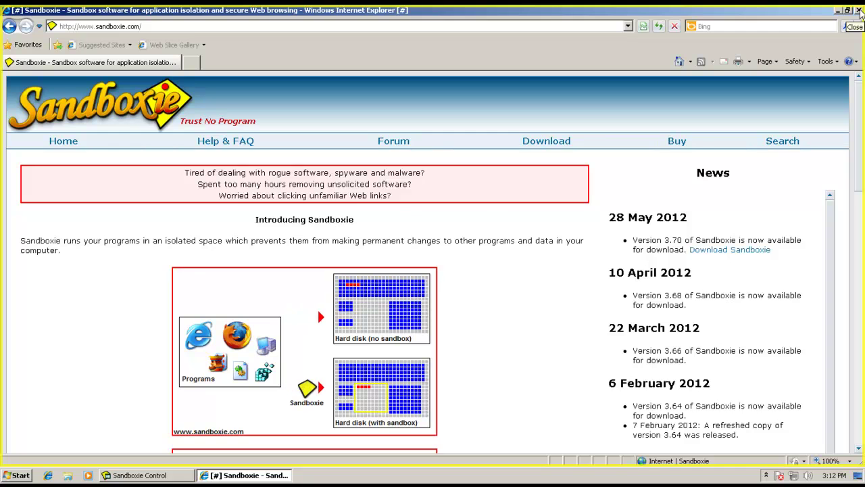
Step: Close the sandboxed browser and reposition the Sandboxie Control window on the desktop
{"action": "left_click", "coordinate": [859, 10]}
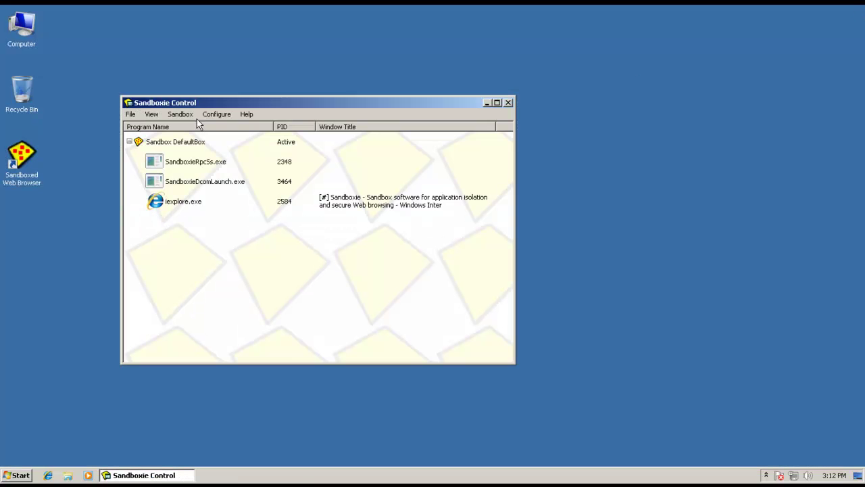
{"action": "left_click_drag", "start_coordinate": [212, 106], "coordinate": [334, 115]}
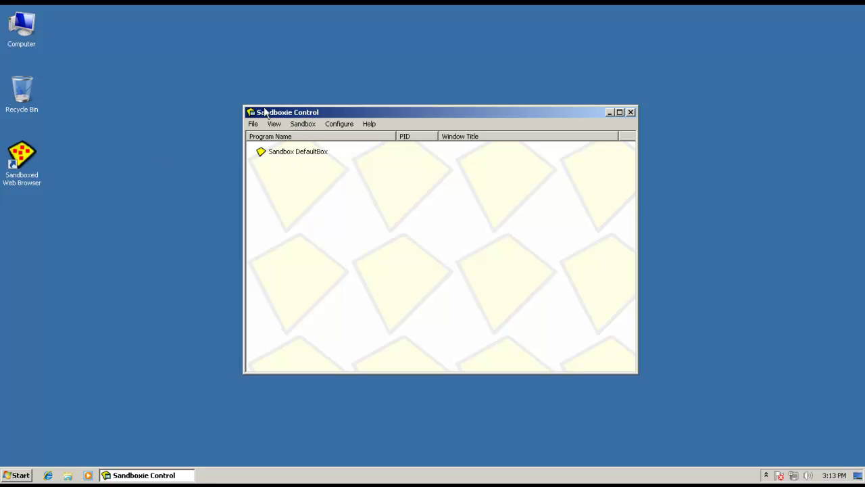
{"action": "left_click_drag", "start_coordinate": [264, 112], "coordinate": [234, 71]}
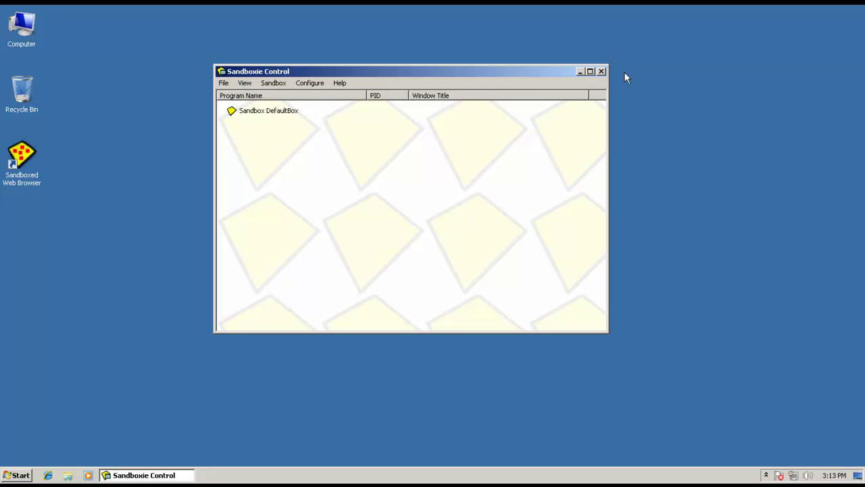
{"action": "left_click", "coordinate": [224, 84]}
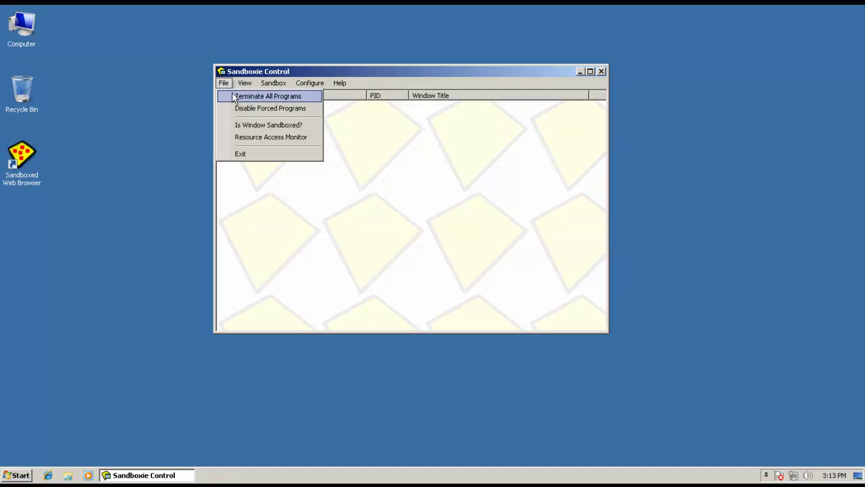
{"action": "left_click", "coordinate": [311, 109]}
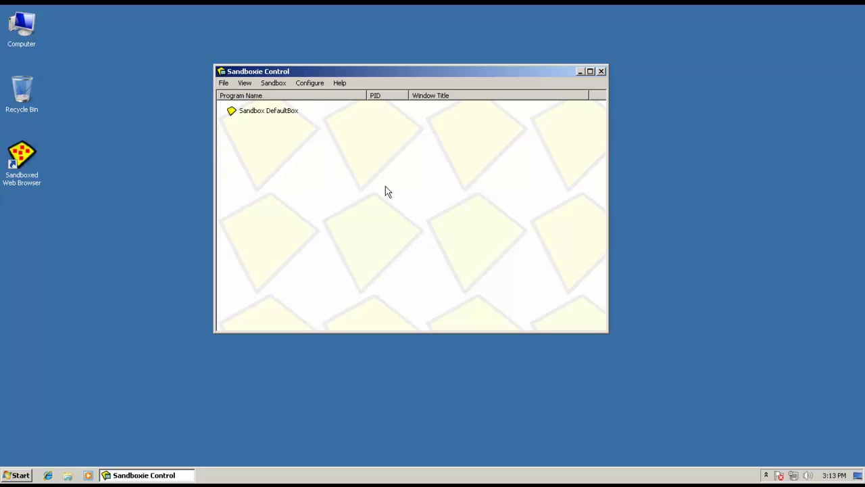
Step: View the Sandboxie configuration file in the text editor, close it without edits and dismiss the configuration messages
{"action": "left_click", "coordinate": [247, 83]}
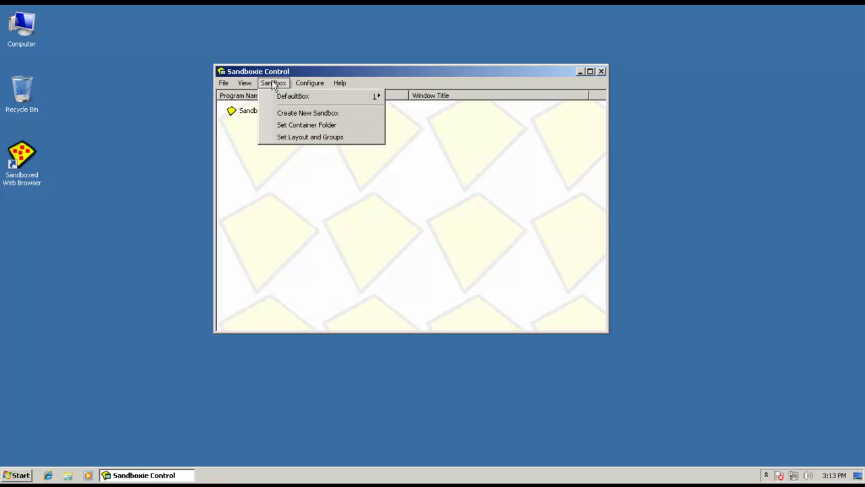
{"action": "mouse_move", "coordinate": [307, 82]}
{"action": "mouse_move", "coordinate": [273, 83]}
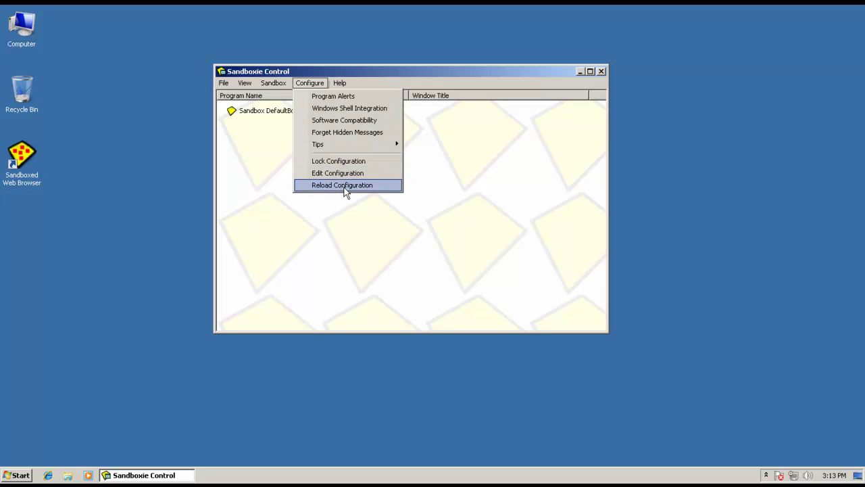
{"action": "left_click", "coordinate": [346, 175]}
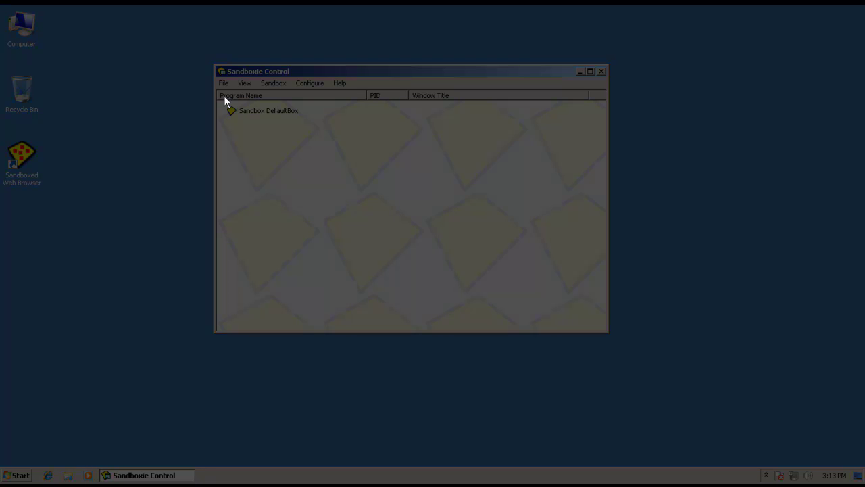
{"action": "left_click", "coordinate": [443, 207]}
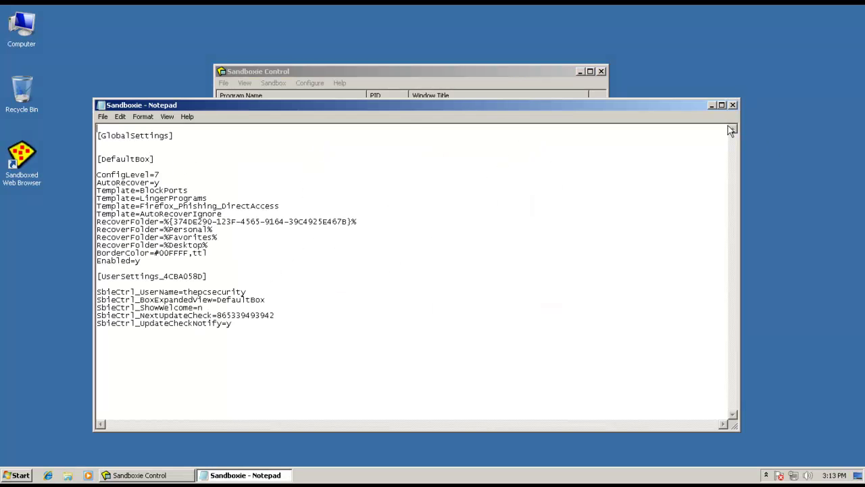
{"action": "left_click", "coordinate": [732, 107]}
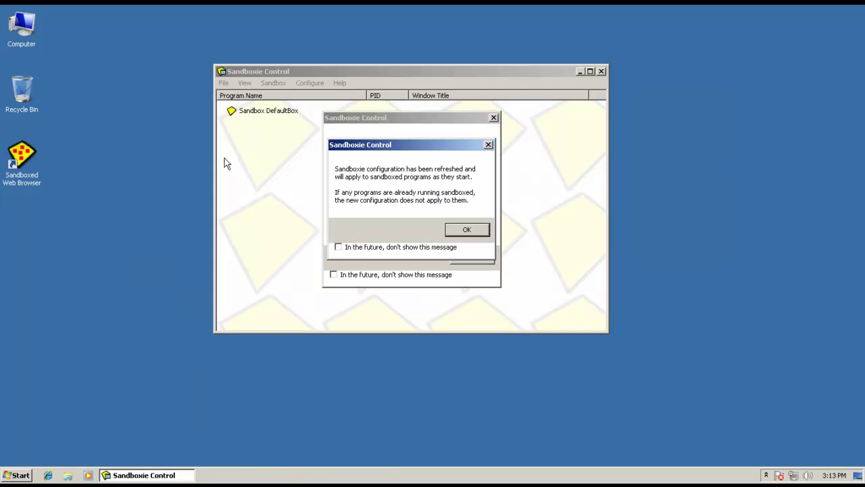
{"action": "left_click", "coordinate": [470, 230]}
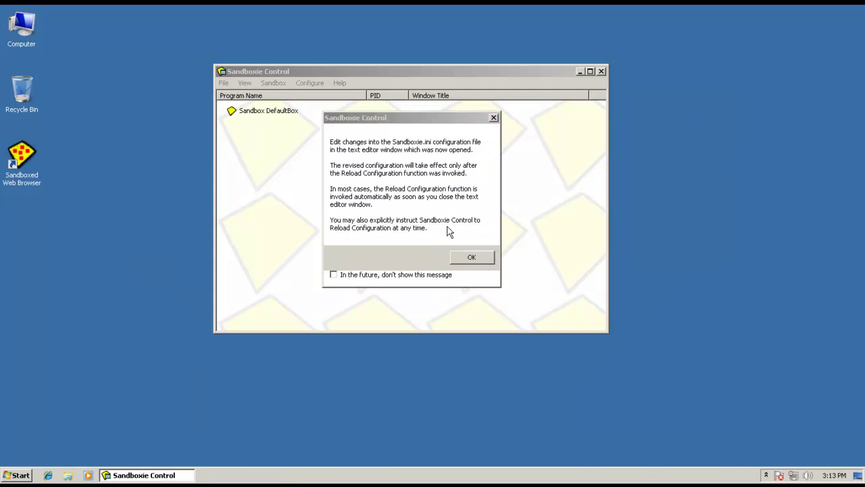
{"action": "left_click", "coordinate": [471, 257]}
{"action": "left_click", "coordinate": [224, 83]}
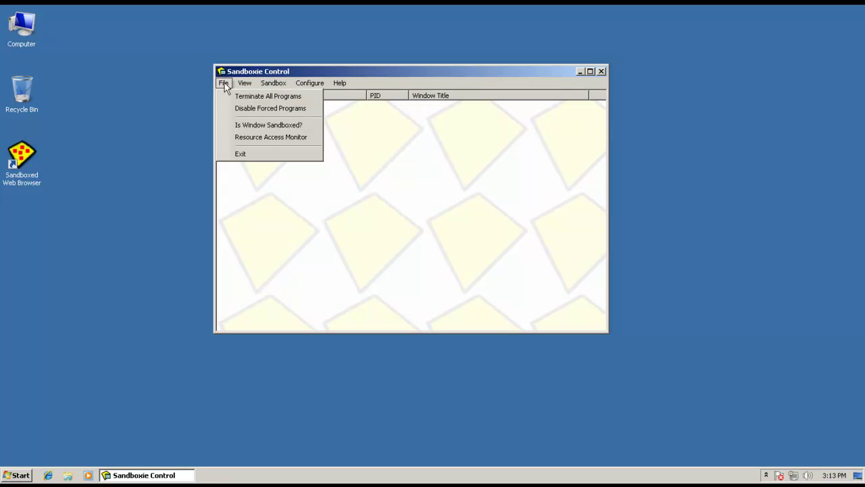
{"action": "mouse_move", "coordinate": [244, 84]}
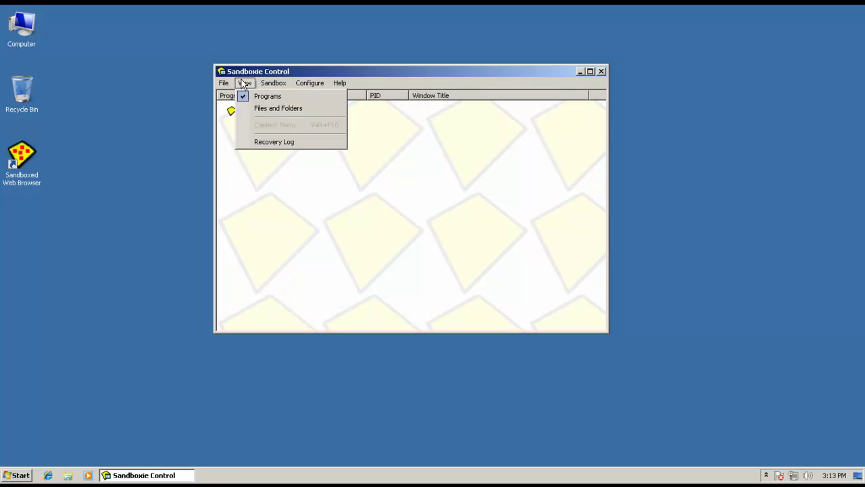
{"action": "mouse_move", "coordinate": [270, 84]}
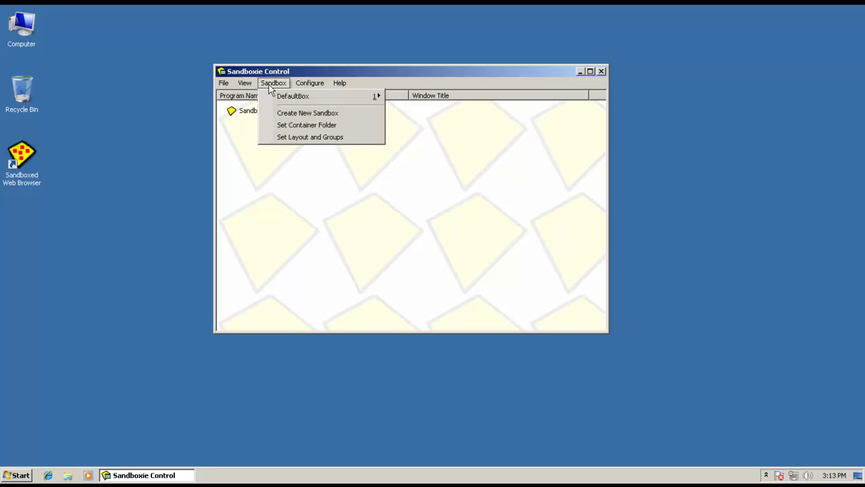
{"action": "mouse_move", "coordinate": [305, 87]}
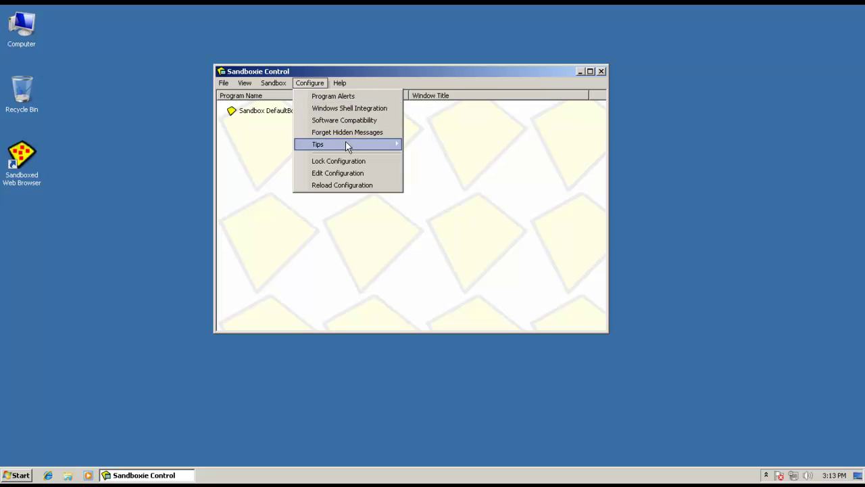
{"action": "mouse_move", "coordinate": [347, 148]}
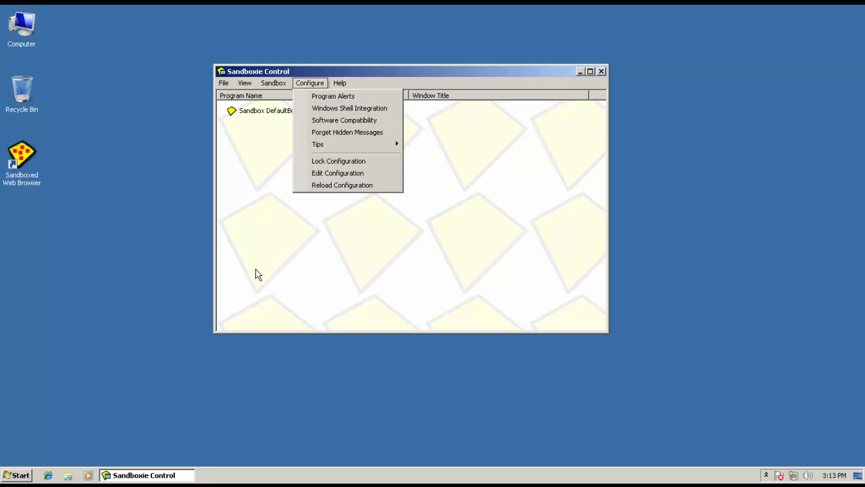
{"action": "left_click", "coordinate": [345, 241]}
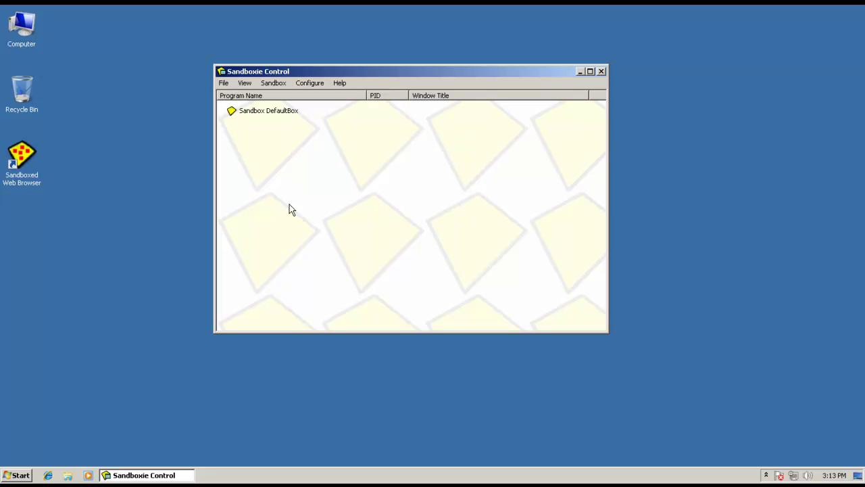
Step: Hide the Sandboxie Control window while leaving the program running in the background
{"action": "left_click", "coordinate": [600, 72]}
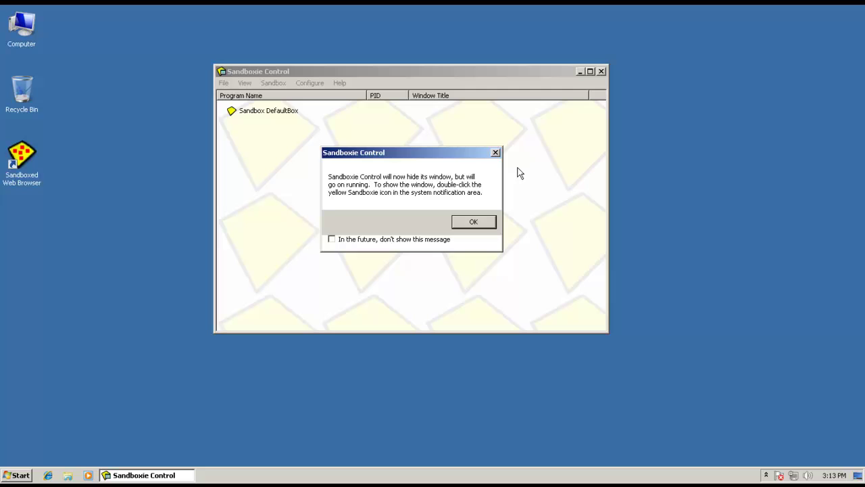
{"action": "left_click", "coordinate": [476, 225]}
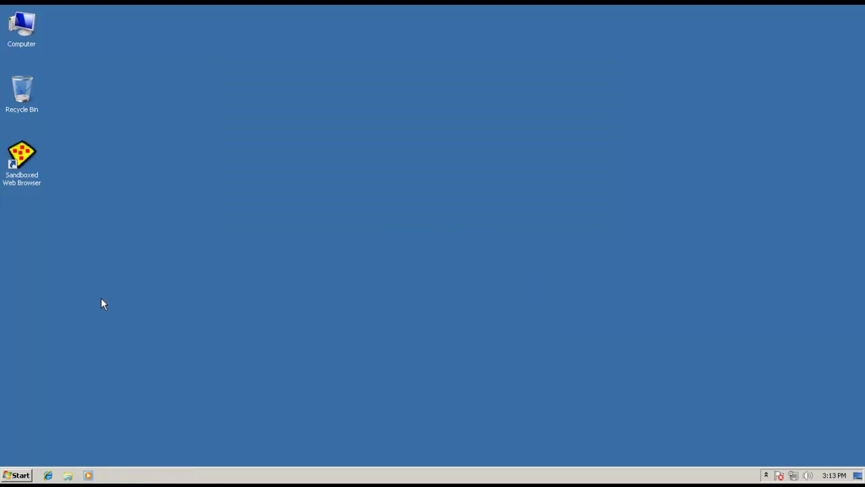
{"action": "left_click", "coordinate": [20, 475]}
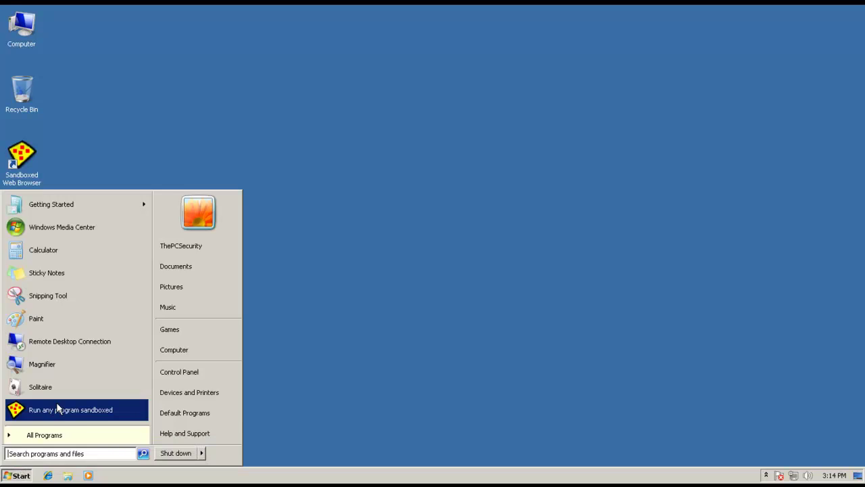
{"action": "left_click", "coordinate": [377, 306]}
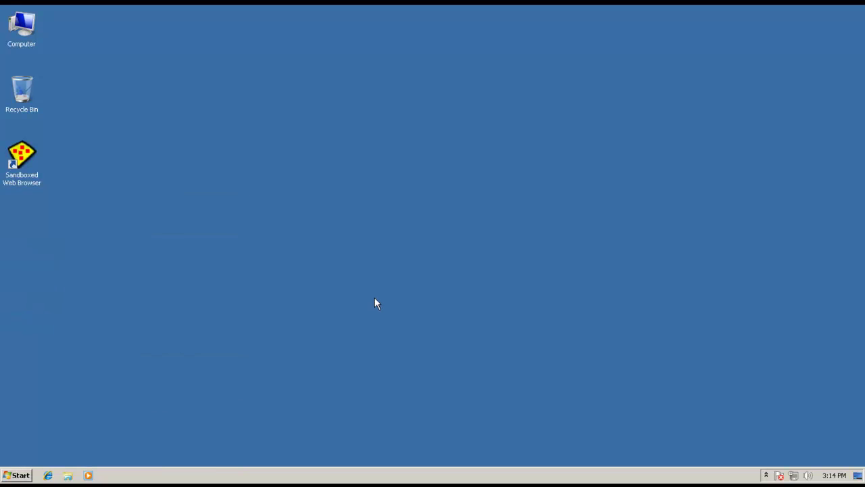
{"action": "left_click", "coordinate": [21, 473]}
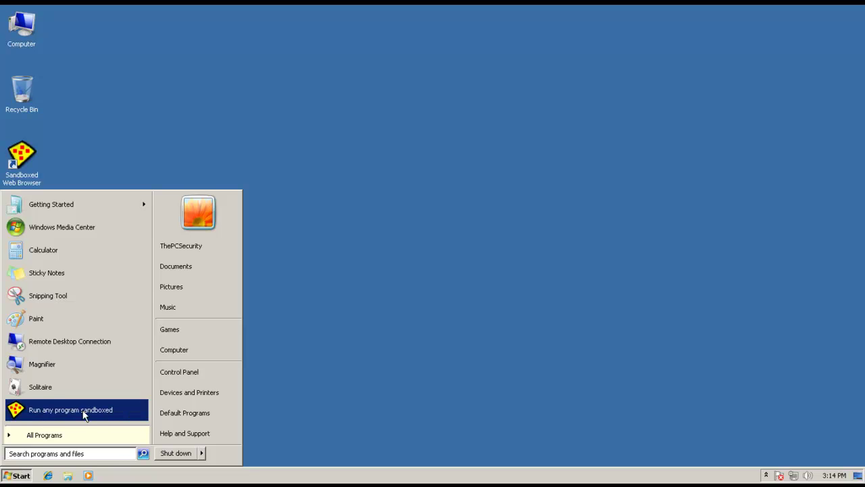
{"action": "left_click", "coordinate": [350, 299]}
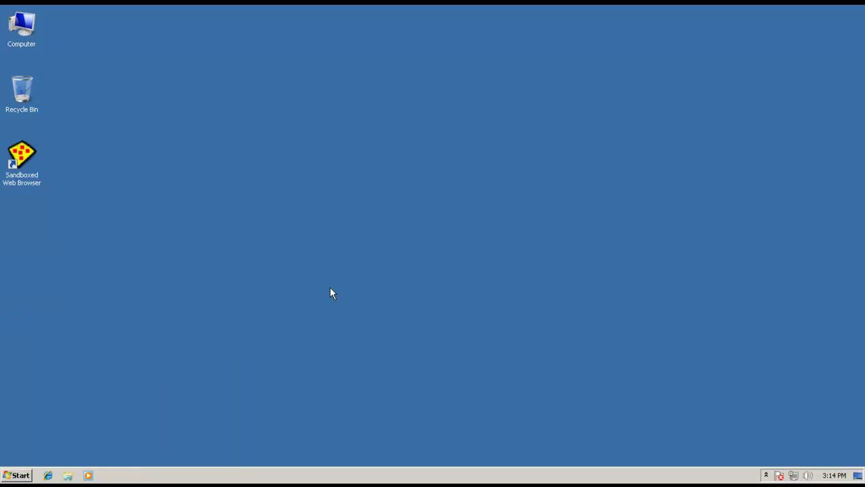
Step: Launch the default web browser under Sandboxie's supervision using the Sandboxed Web Browser shortcut
{"action": "left_click", "coordinate": [38, 162]}
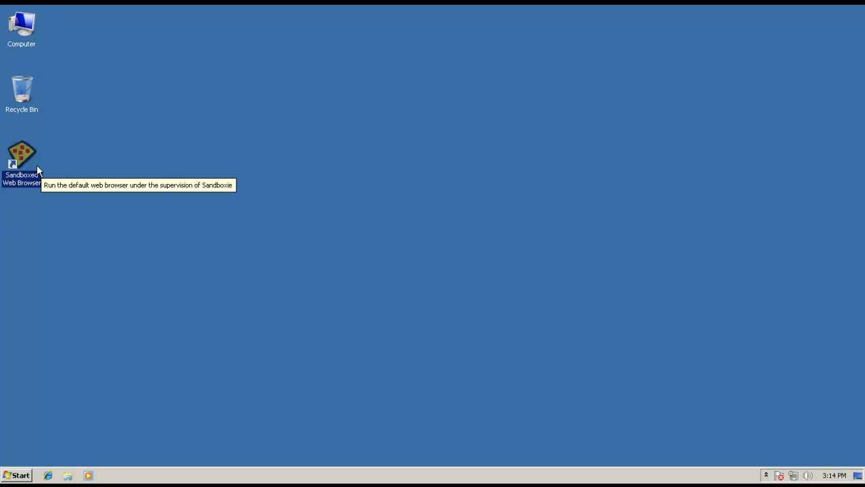
{"action": "left_click", "coordinate": [103, 187]}
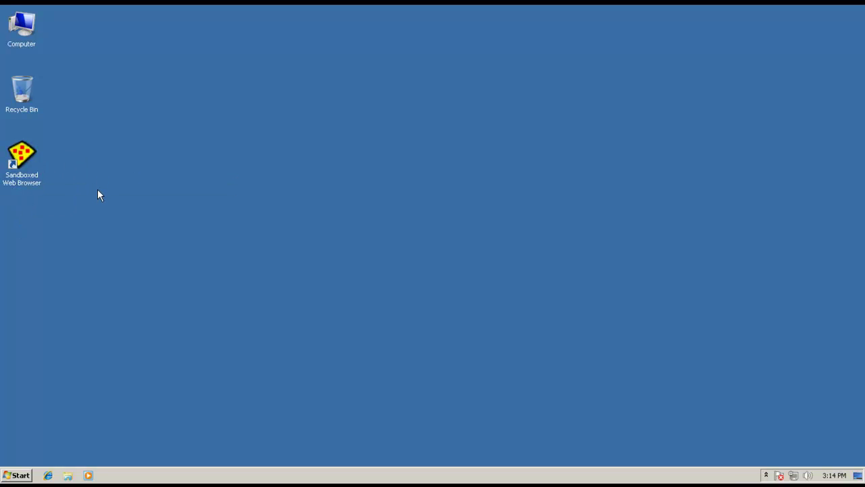
{"action": "left_click", "coordinate": [23, 168]}
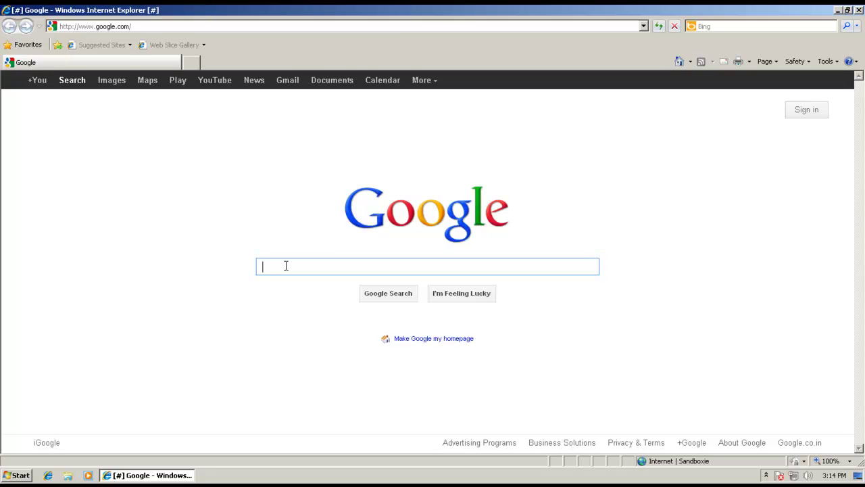
{"action": "type", "text": "cecnl am"}
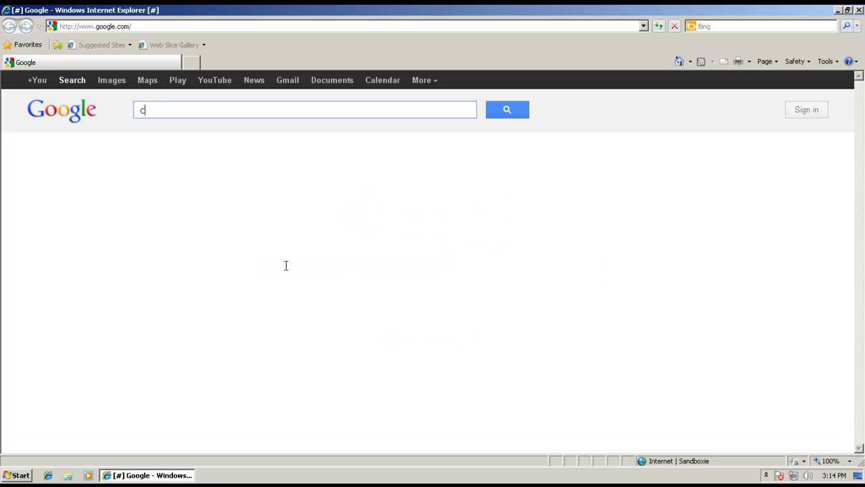
{"action": "key", "text": "BackSpace"}
{"action": "key", "text": "BackSpace"}
{"action": "key", "text": "BackSpace"}
{"action": "key", "text": "BackSpace"}
{"action": "key", "text": "BackSpace"}
{"action": "key", "text": "BackSpace"}
{"action": "key", "text": "BackSpace"}
{"action": "key", "text": "BackSpace"}
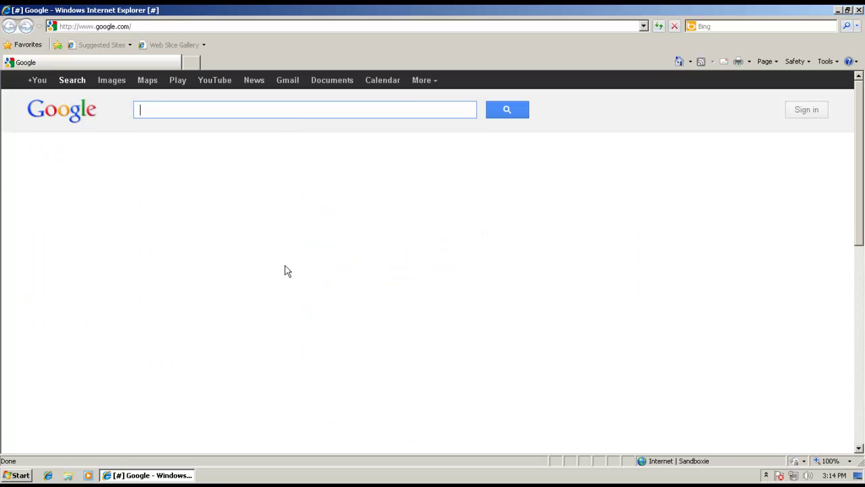
Step: Search Google for clean mx and open the Clean MX realtime virus URL database
{"action": "type", "text": "clean mx"}
{"action": "key", "text": "Return"}
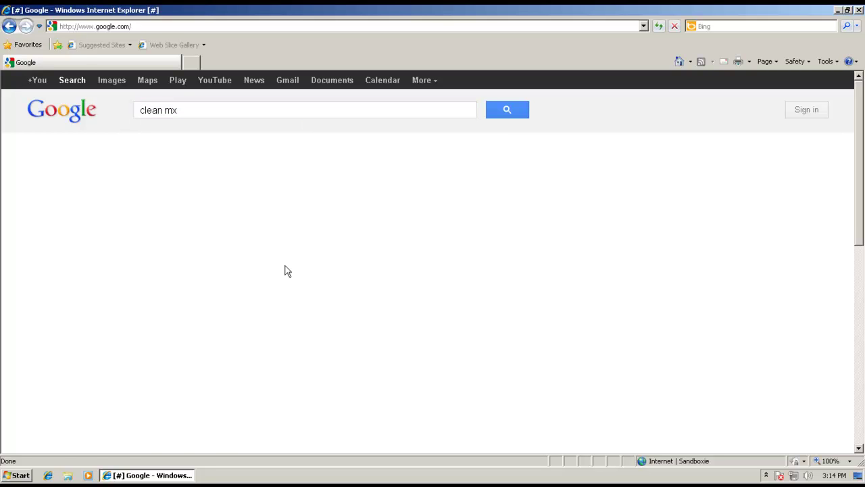
{"action": "left_click", "coordinate": [225, 190]}
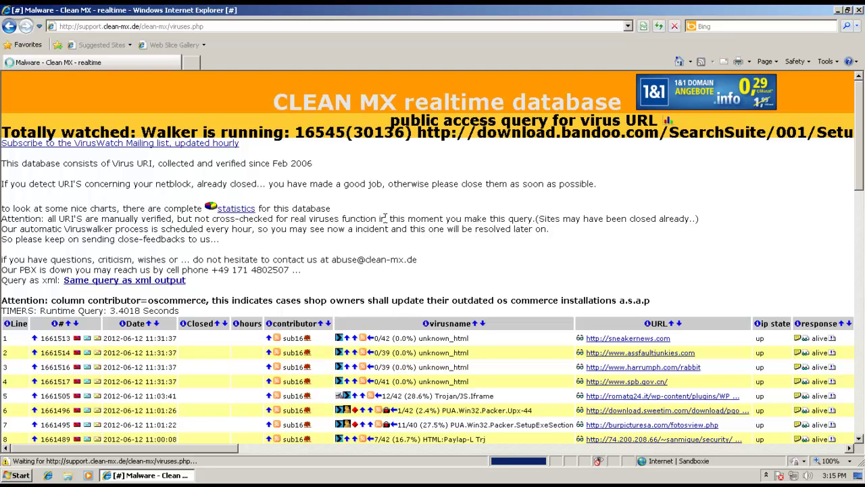
Step: Query the Clean MX database for entries whose URL matches %exe% and look through the resulting list
{"action": "scroll", "coordinate": [384, 219], "scroll_direction": "down", "scroll_amount": 3}
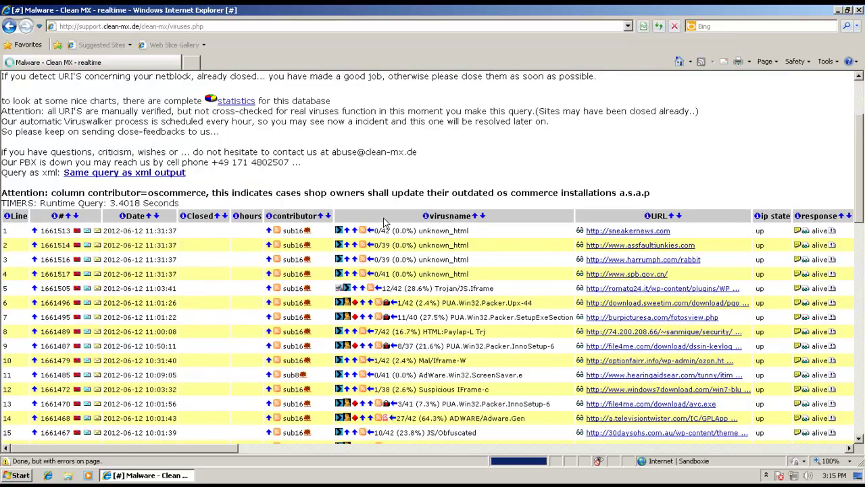
{"action": "scroll", "coordinate": [383, 220], "scroll_direction": "down", "scroll_amount": 3}
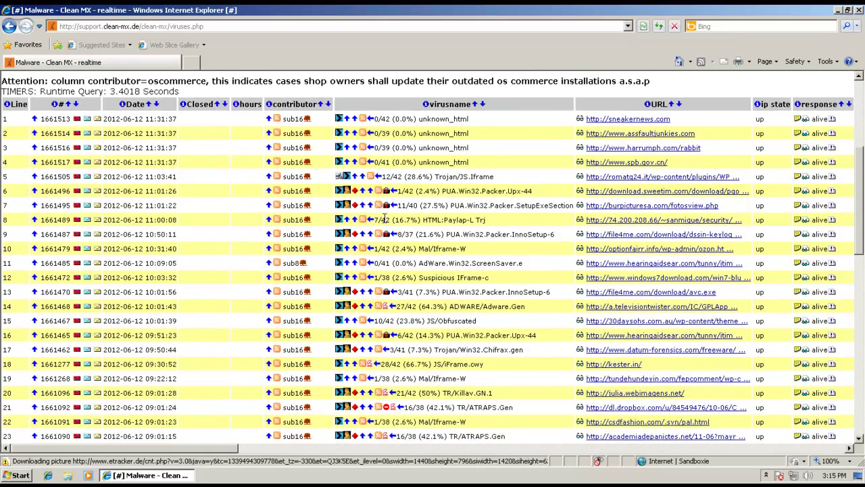
{"action": "scroll", "coordinate": [384, 220], "scroll_direction": "down", "scroll_amount": 3}
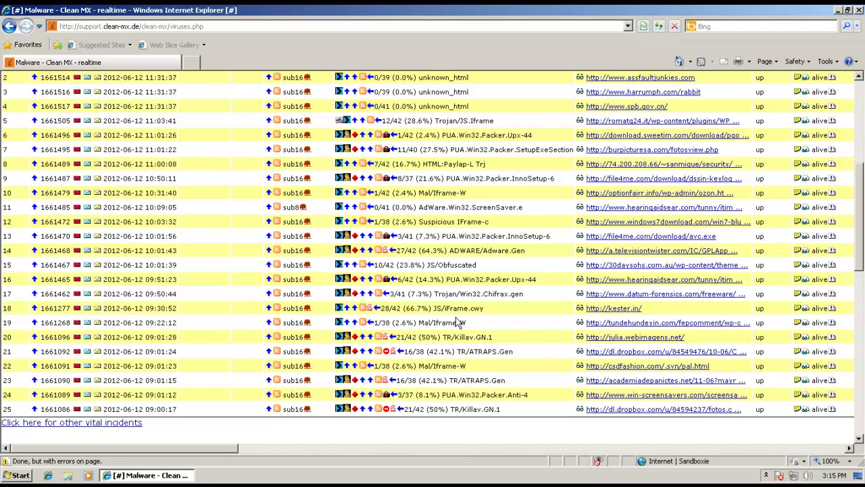
{"action": "scroll", "coordinate": [498, 338], "scroll_direction": "down", "scroll_amount": 2}
{"action": "scroll", "coordinate": [498, 338], "scroll_direction": "down", "scroll_amount": 10}
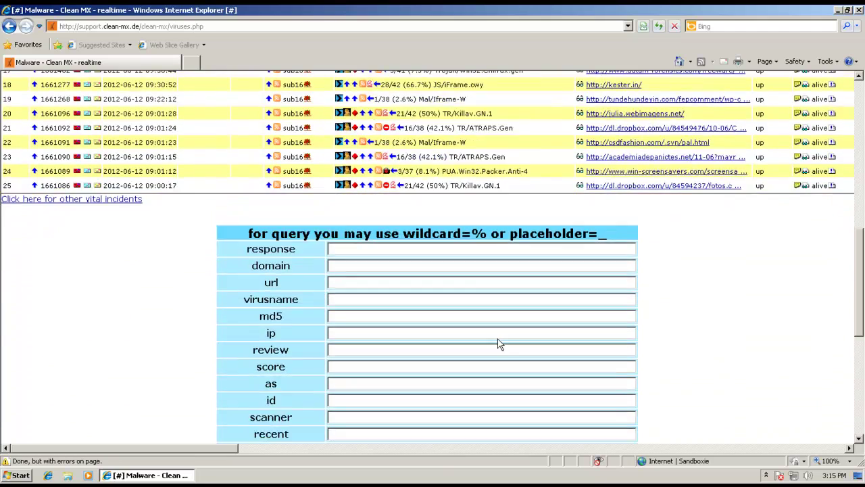
{"action": "scroll", "coordinate": [352, 305], "scroll_direction": "up", "scroll_amount": 5}
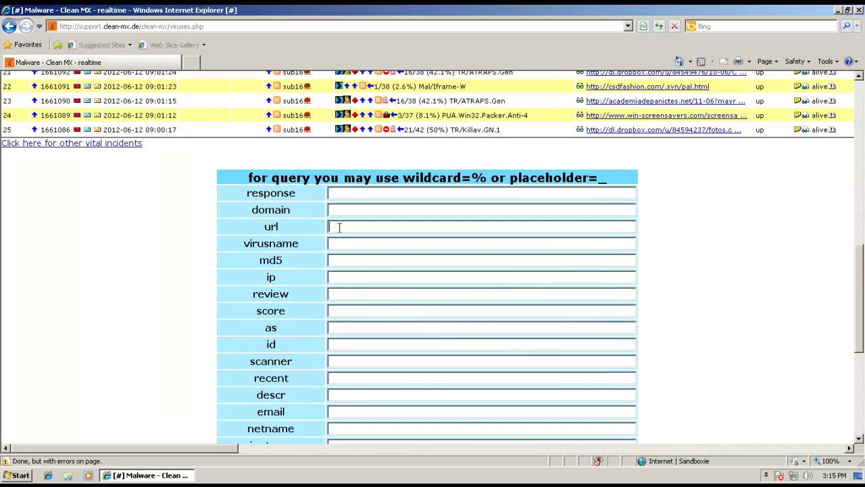
{"action": "type", "text": "%exe%"}
{"action": "key", "text": "Return"}
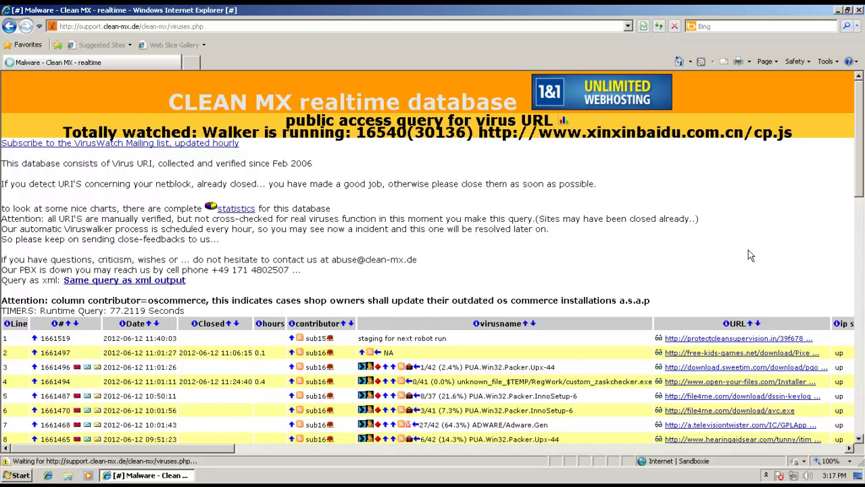
{"action": "scroll", "coordinate": [554, 267], "scroll_direction": "down", "scroll_amount": 1}
{"action": "scroll", "coordinate": [473, 297], "scroll_direction": "down", "scroll_amount": 1}
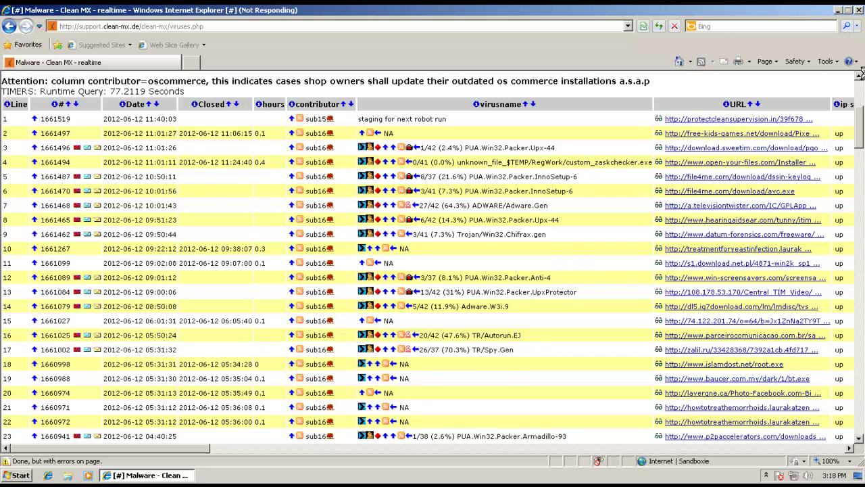
Step: Force the unresponsive sandboxed browser to close, choosing to check for a solution and restart it
{"action": "left_click", "coordinate": [838, 10]}
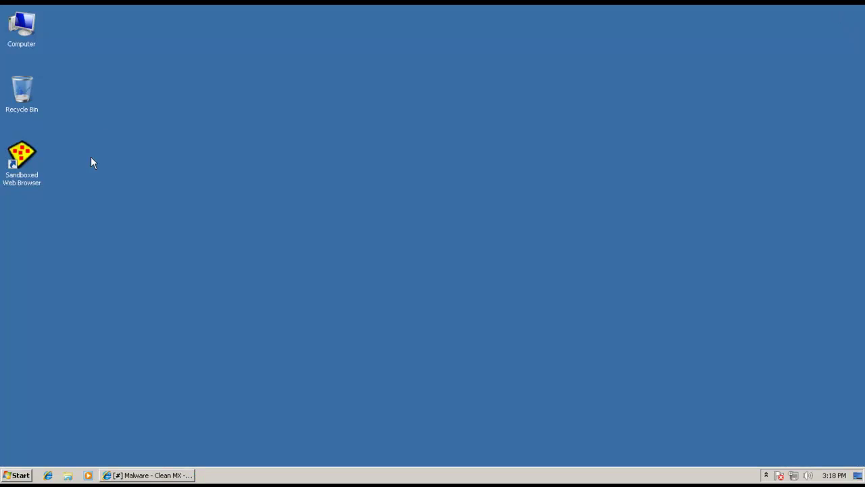
{"action": "left_click", "coordinate": [168, 476]}
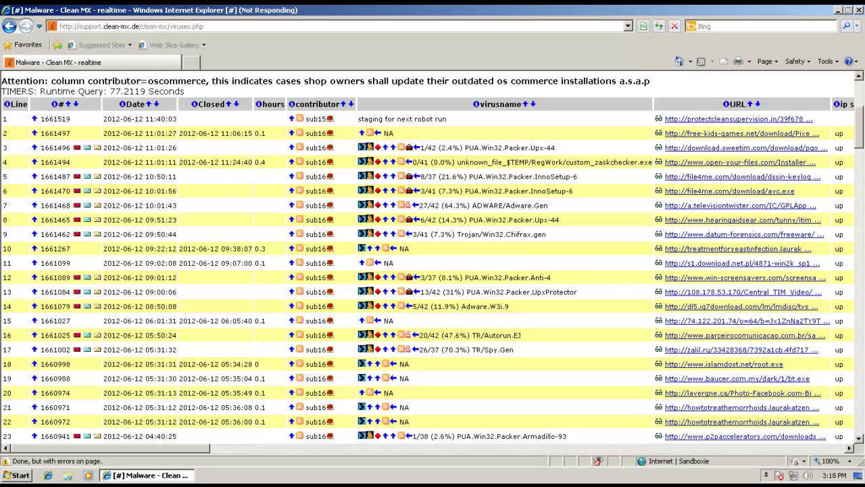
{"action": "left_click", "coordinate": [860, 11]}
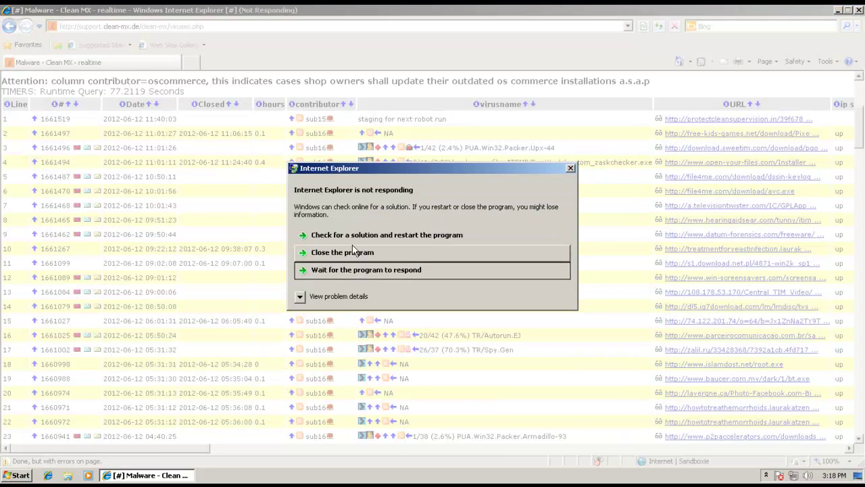
{"action": "left_click", "coordinate": [381, 235]}
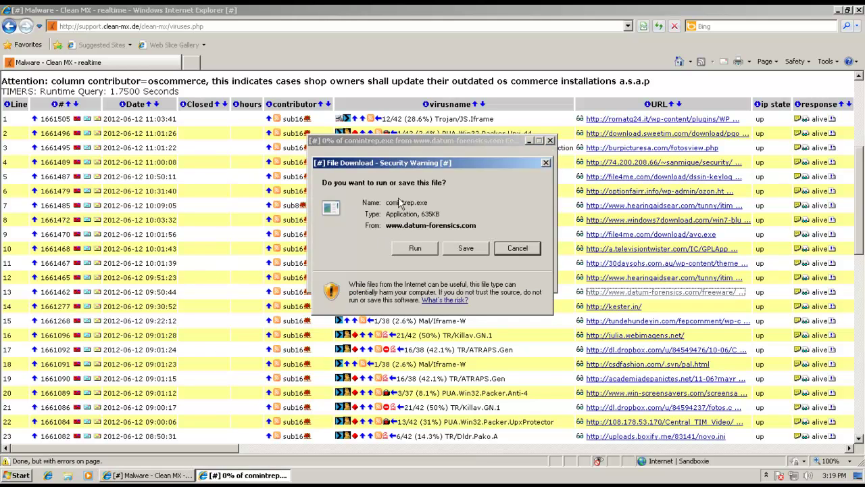
{"action": "left_click", "coordinate": [415, 248]}
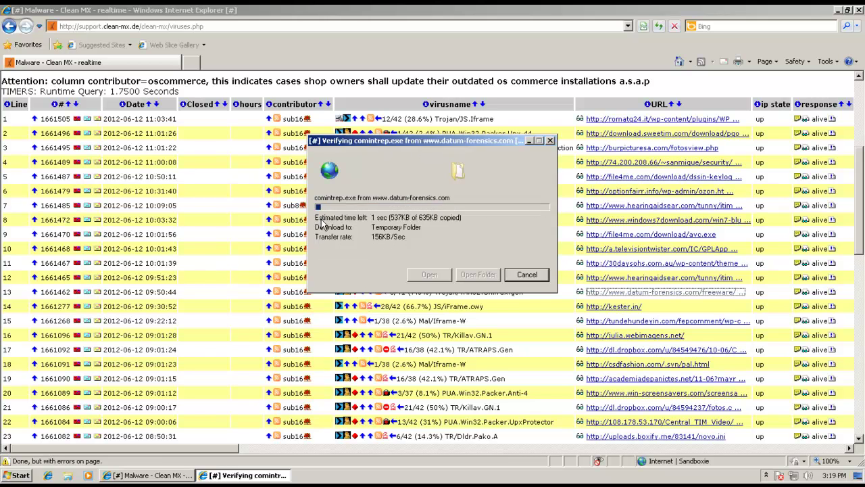
{"action": "left_click", "coordinate": [484, 236]}
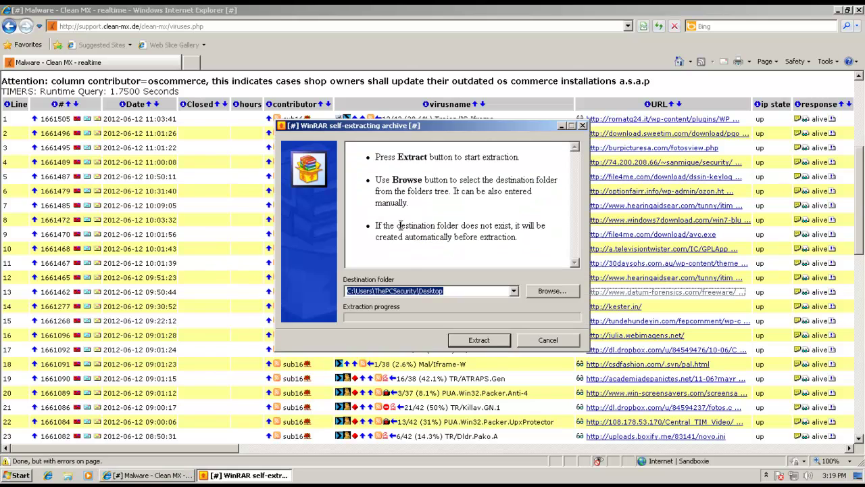
{"action": "left_click", "coordinate": [475, 340]}
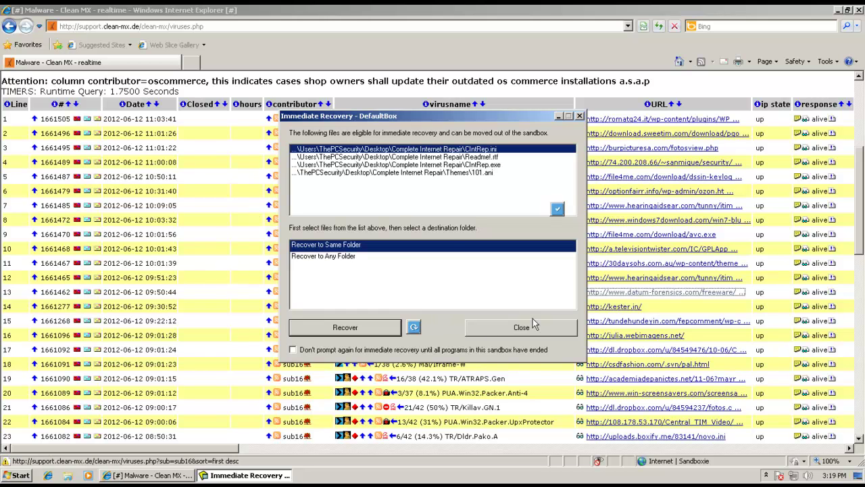
{"action": "left_click", "coordinate": [522, 327]}
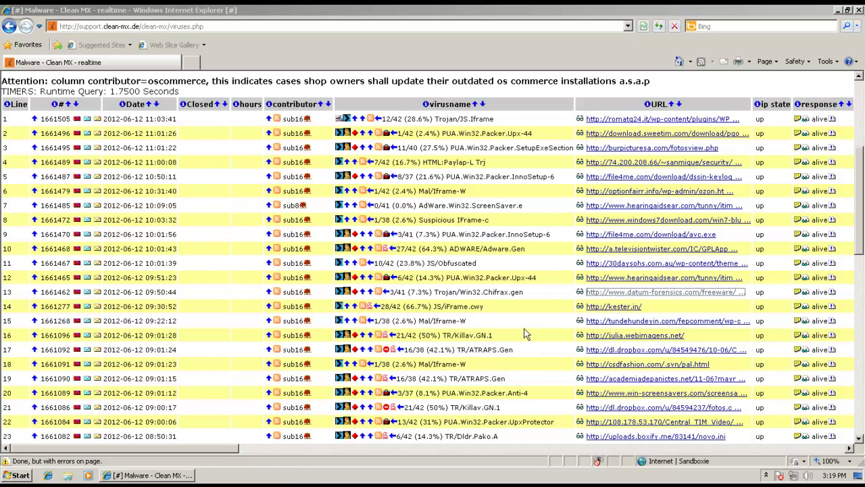
Step: Download and run MPLSetup.exe from the a.televisiontwister.com entry, granting it administrator privileges inside the sandbox
{"action": "middle_click", "coordinate": [615, 249]}
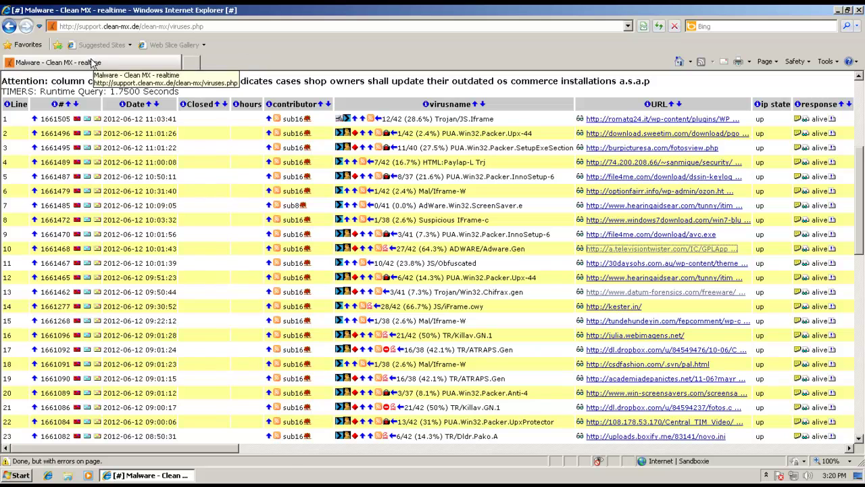
{"action": "left_click", "coordinate": [251, 475]}
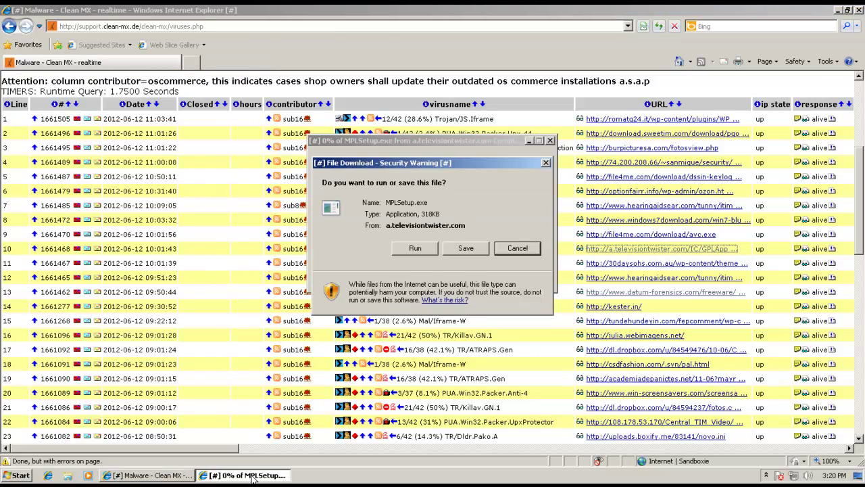
{"action": "left_click", "coordinate": [414, 248]}
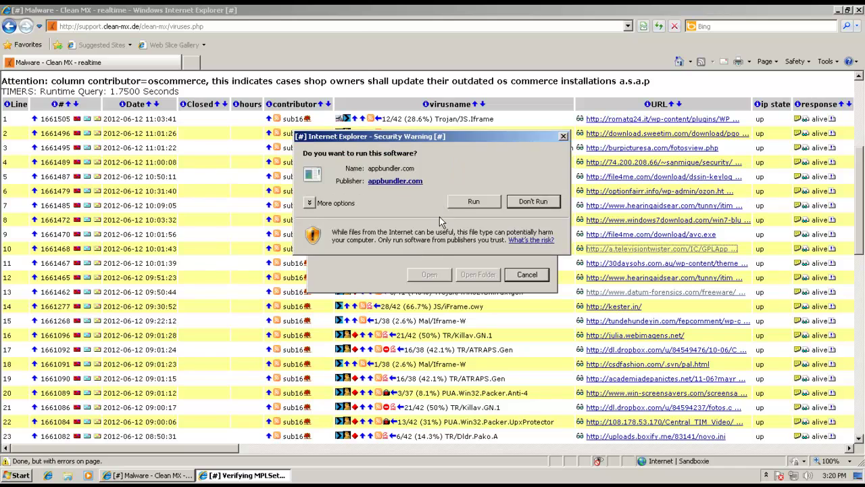
{"action": "left_click", "coordinate": [460, 203]}
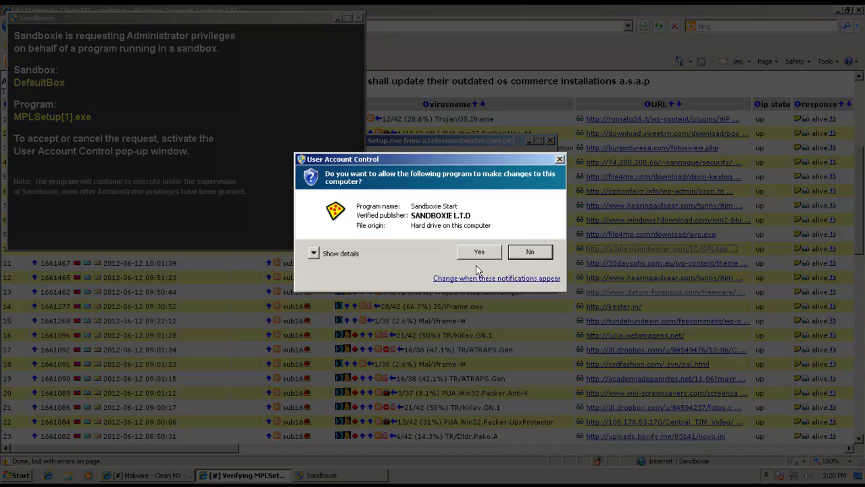
{"action": "left_click", "coordinate": [475, 253]}
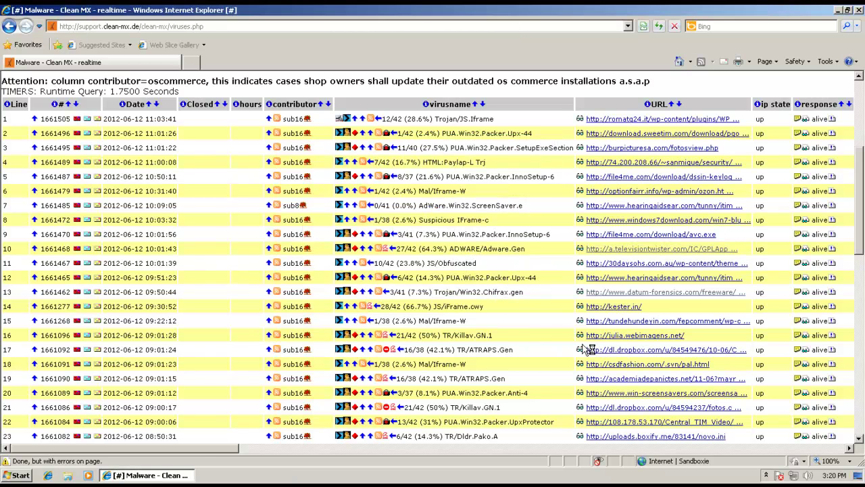
Step: Open the julia.webimagens.net entry in its own tab, check the page and close that tab
{"action": "left_click", "coordinate": [630, 336]}
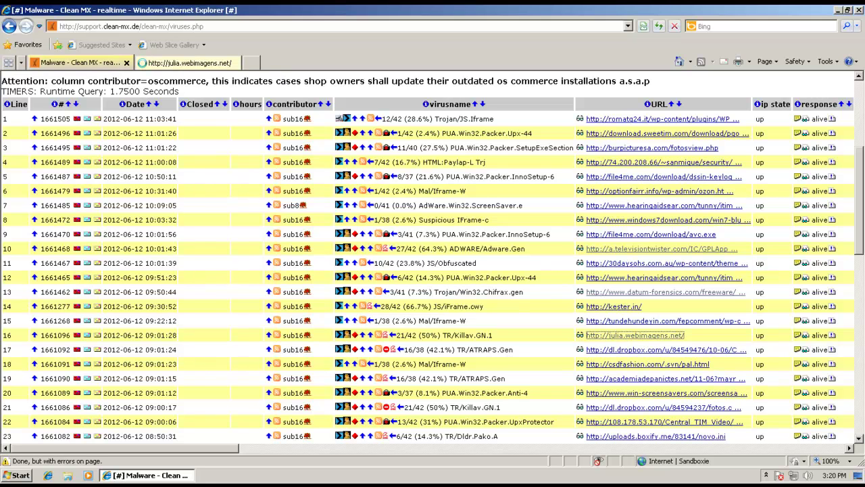
{"action": "left_click", "coordinate": [184, 64]}
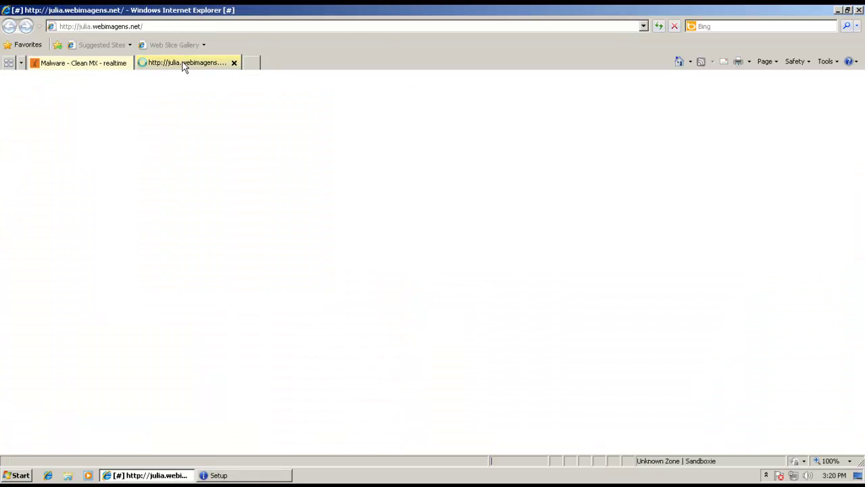
{"action": "left_click", "coordinate": [82, 63]}
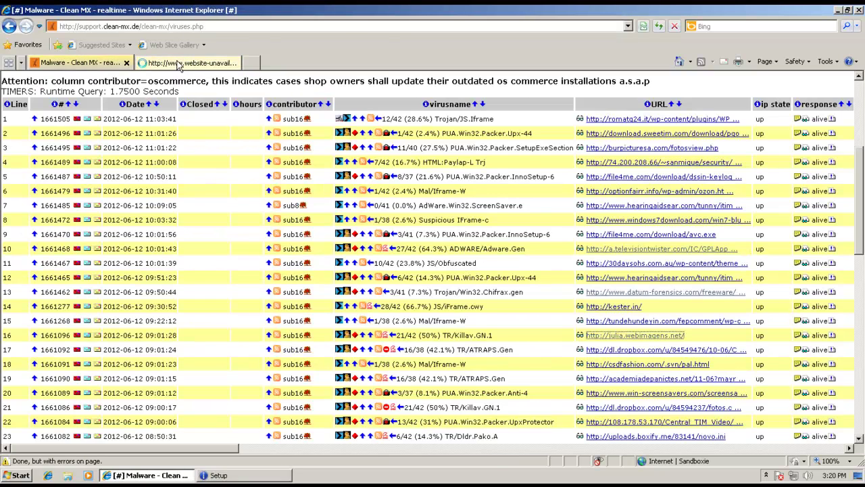
{"action": "left_click", "coordinate": [101, 65]}
{"action": "left_click", "coordinate": [196, 63]}
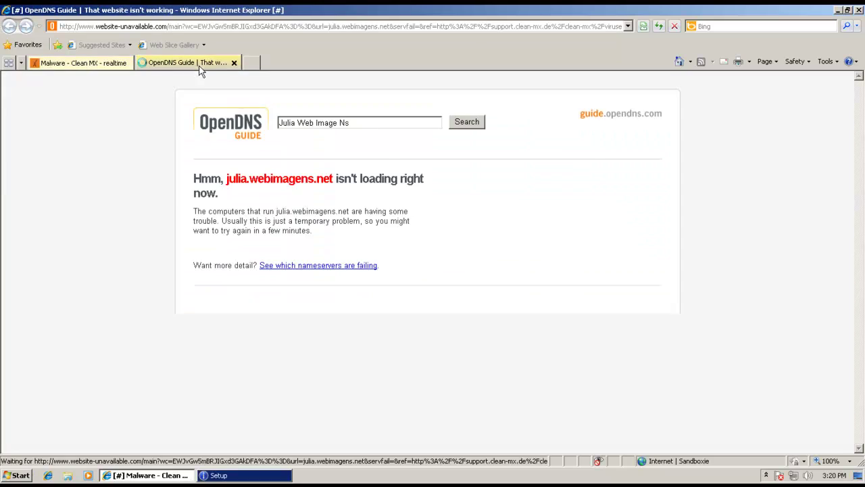
{"action": "left_click", "coordinate": [234, 62]}
Step: Start the Express Installation in the Media Player Lite setup wizard, accepting its bundled sponsor offers
{"action": "scroll", "coordinate": [486, 246], "scroll_direction": "down", "scroll_amount": 3}
{"action": "left_click", "coordinate": [240, 477]}
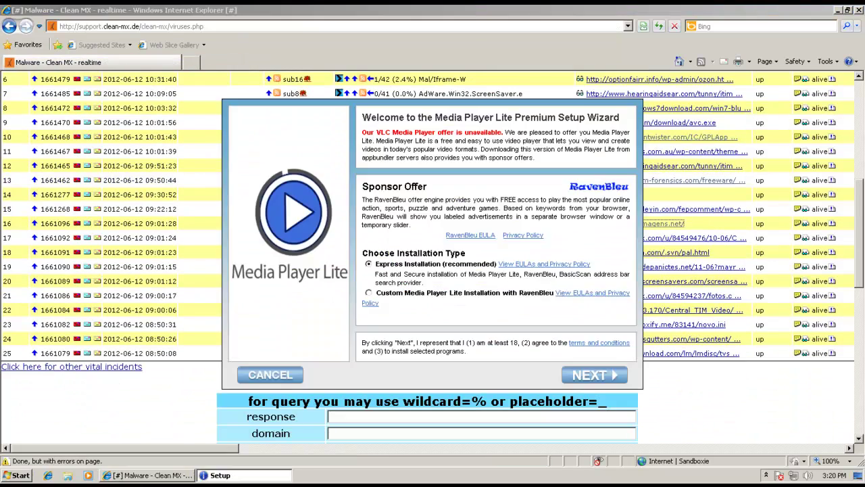
{"action": "left_click", "coordinate": [571, 375]}
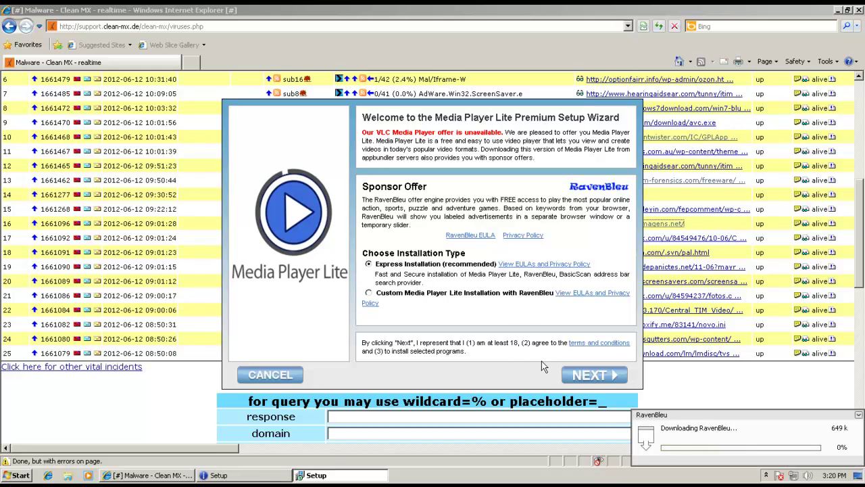
{"action": "left_click", "coordinate": [589, 375]}
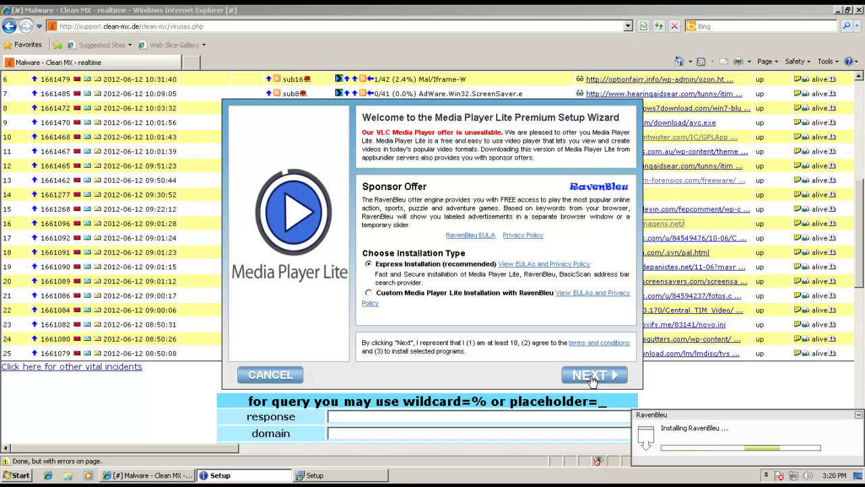
{"action": "left_click", "coordinate": [736, 436]}
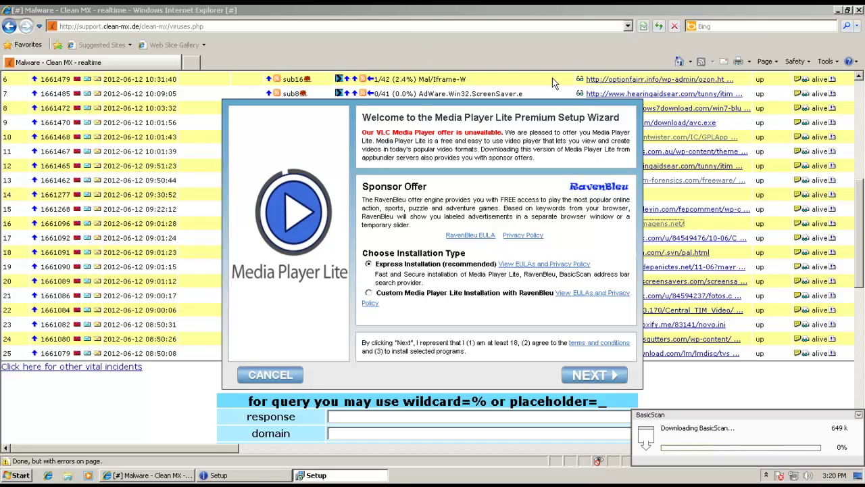
Step: Download avc.exe from the file4me.com entry with the option to run it, and return to the malware list
{"action": "left_click", "coordinate": [149, 401]}
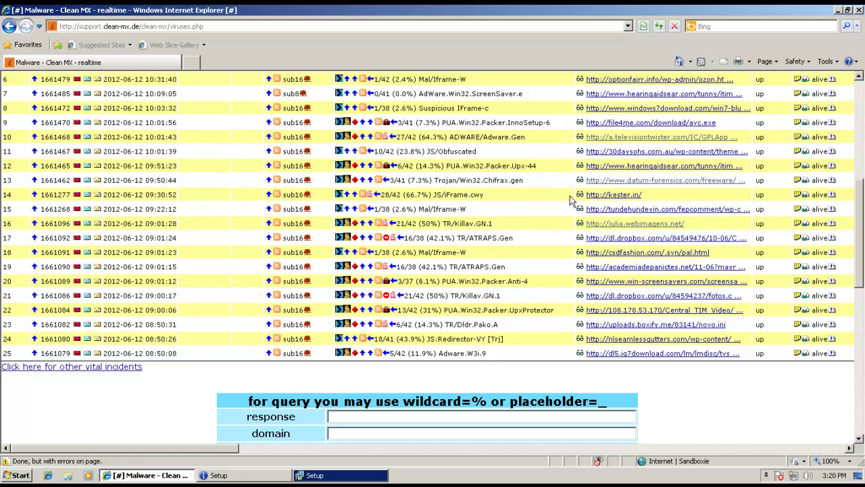
{"action": "scroll", "coordinate": [588, 195], "scroll_direction": "up", "scroll_amount": 1}
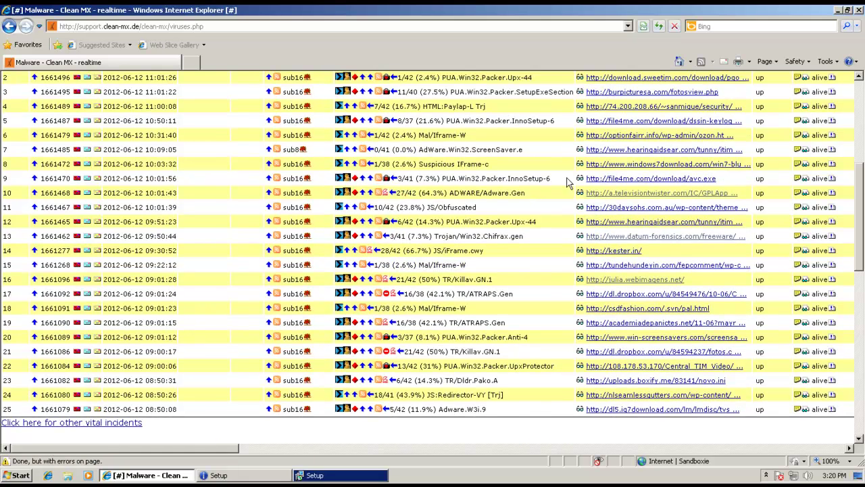
{"action": "middle_click", "coordinate": [626, 184]}
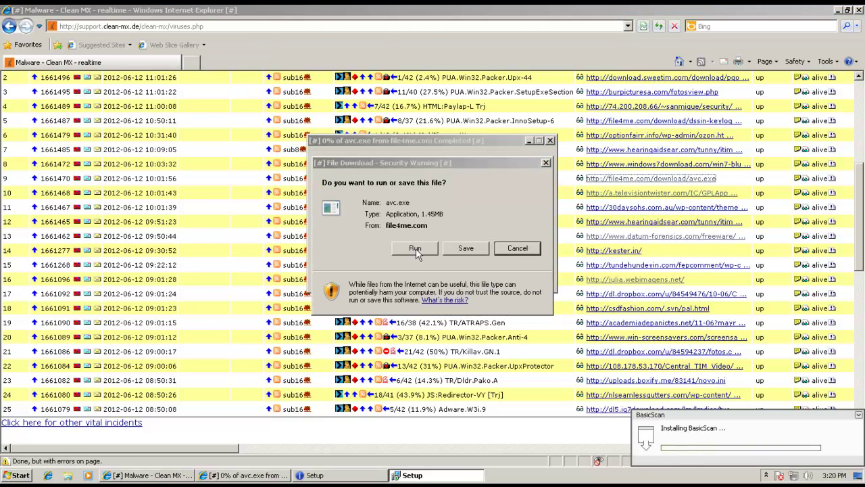
{"action": "left_click", "coordinate": [413, 249]}
{"action": "left_click", "coordinate": [238, 219]}
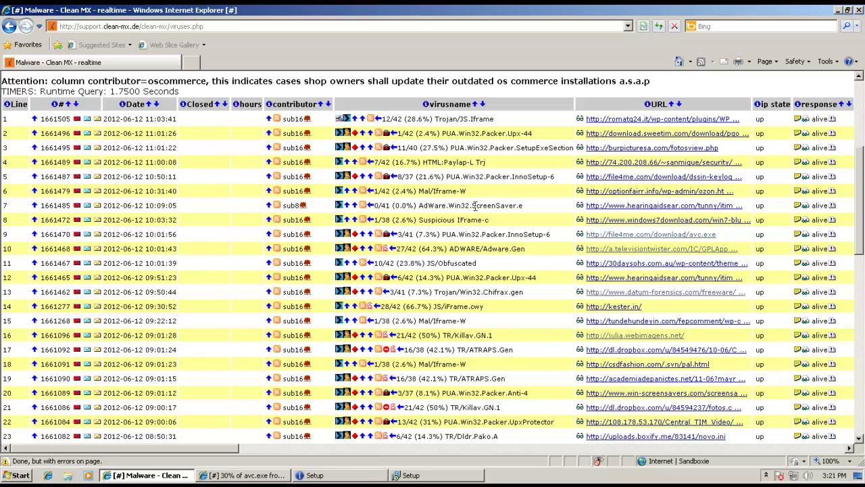
{"action": "scroll", "coordinate": [475, 205], "scroll_direction": "down", "scroll_amount": 2}
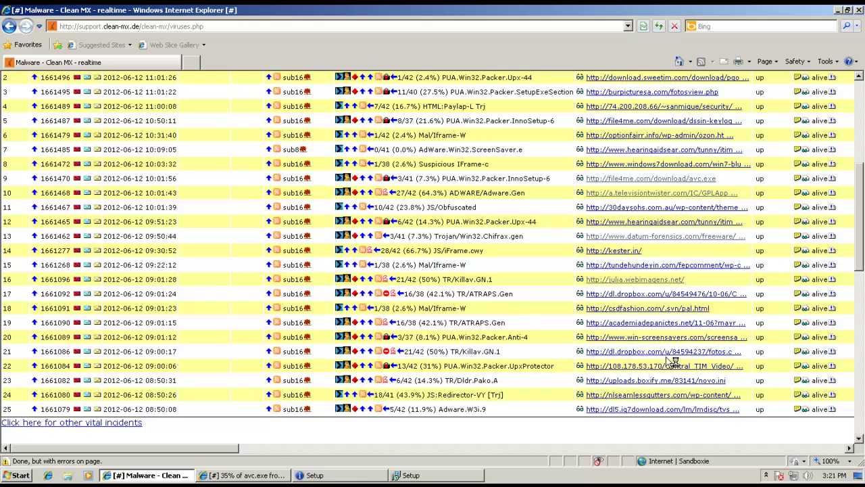
Step: Open Comprovante.zip from the academiadepanictes.net entry, select its control panel item and close the archive, continuing past the Mediaplayer Lite welcome page meanwhile
{"action": "left_click", "coordinate": [676, 328]}
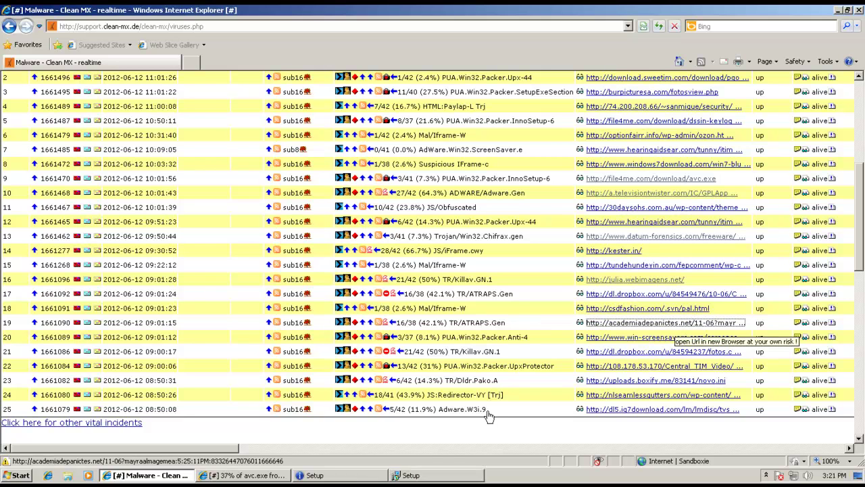
{"action": "left_click", "coordinate": [436, 477]}
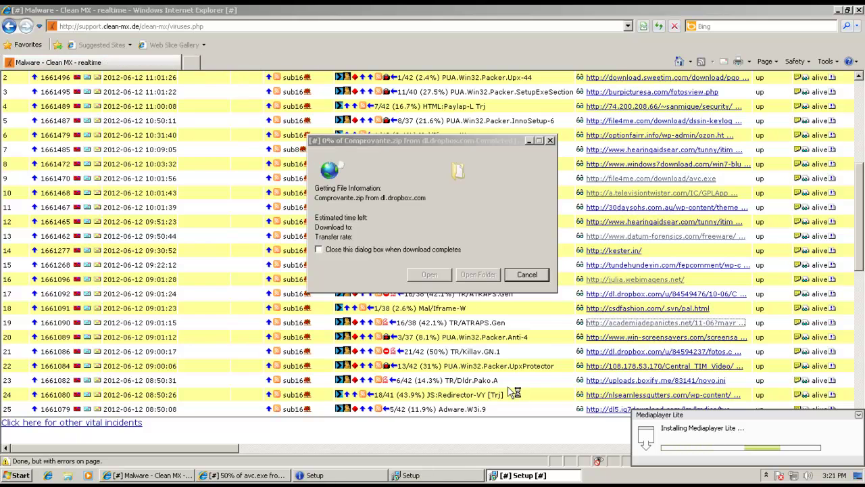
{"action": "left_click", "coordinate": [517, 243]}
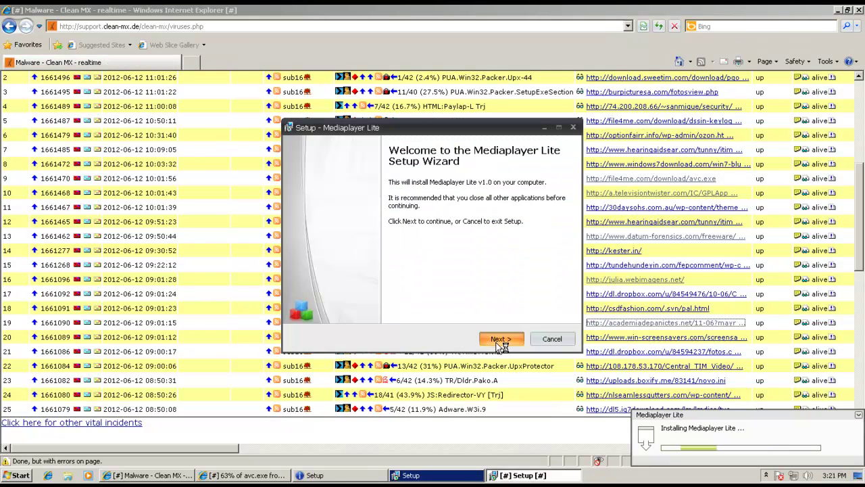
{"action": "left_click", "coordinate": [501, 338]}
{"action": "left_click", "coordinate": [359, 302]}
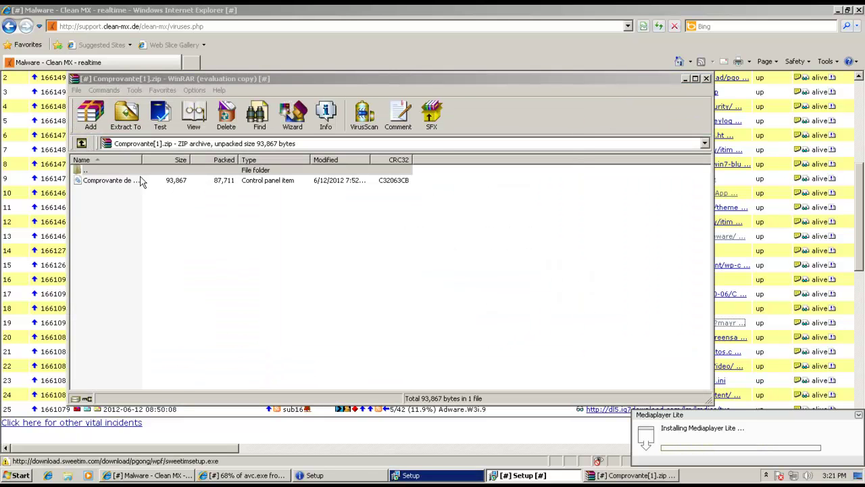
{"action": "left_click", "coordinate": [139, 181]}
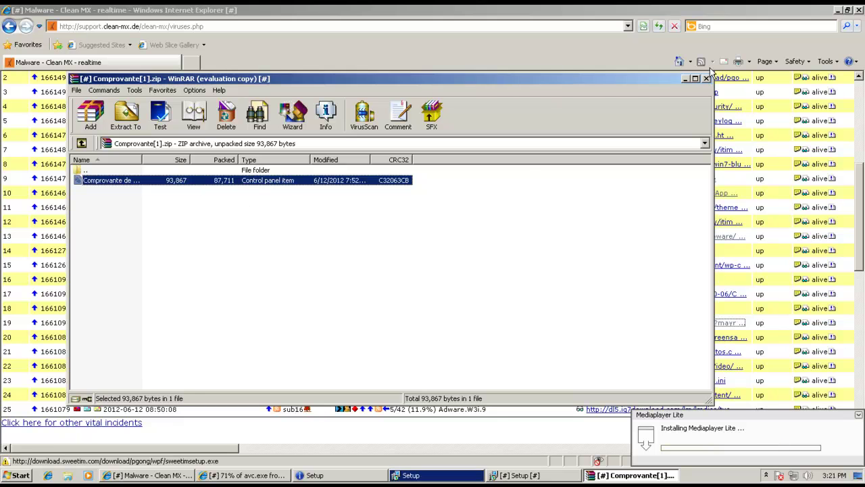
{"action": "left_click", "coordinate": [706, 78]}
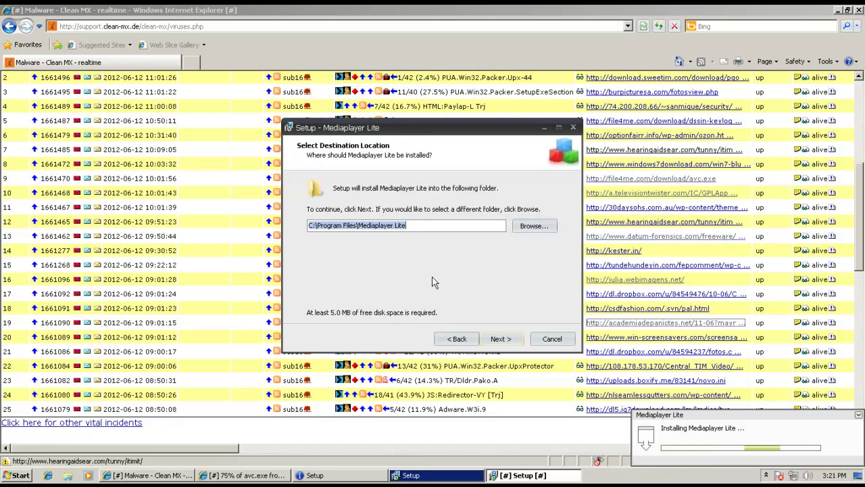
Step: Complete the Mediaplayer Lite setup wizard with the default destination and Start Menu folders
{"action": "left_click", "coordinate": [499, 340]}
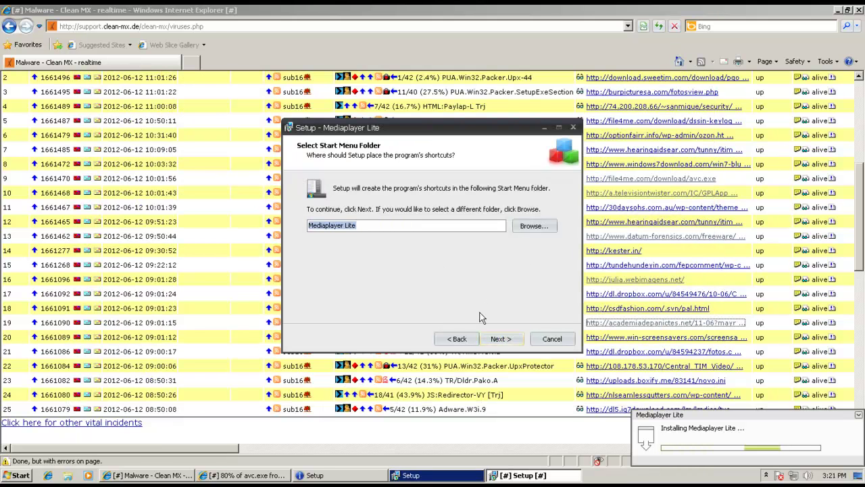
{"action": "left_click", "coordinate": [499, 339]}
{"action": "left_click", "coordinate": [498, 339]}
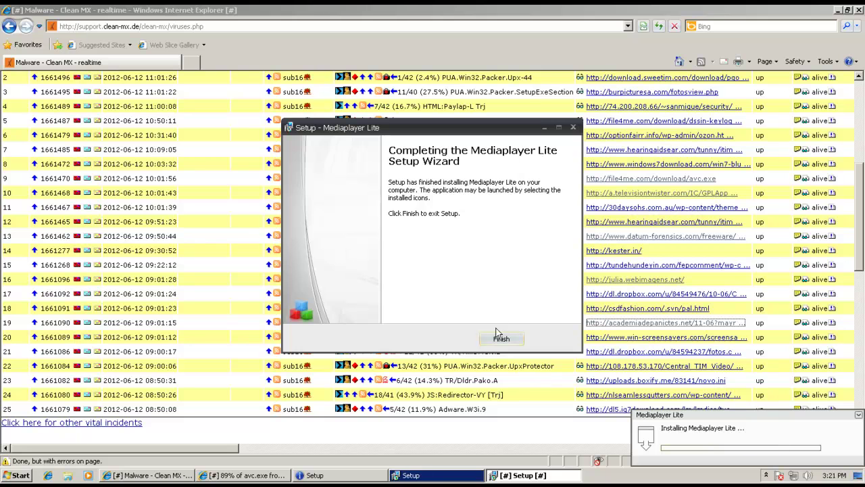
{"action": "left_click", "coordinate": [500, 338]}
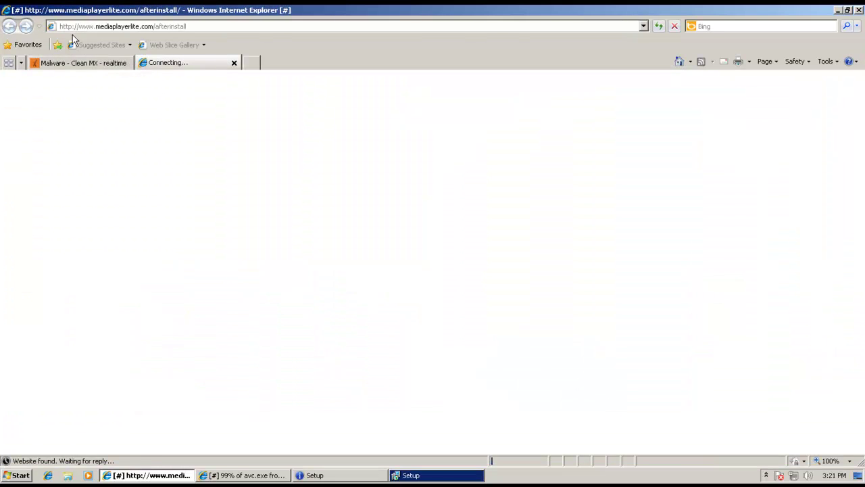
Step: Return to the malware list and open the ZIP archive offered by the burpicturesa.com/fotosview.php entry
{"action": "left_click", "coordinate": [81, 63]}
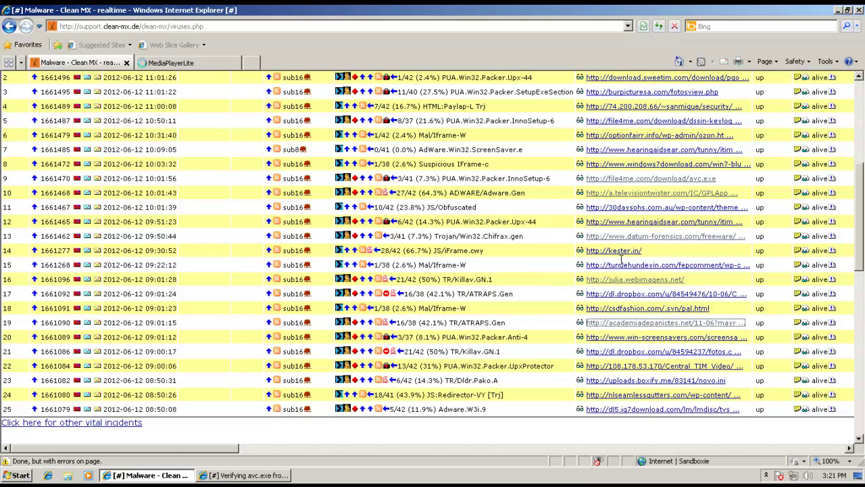
{"action": "scroll", "coordinate": [475, 214], "scroll_direction": "up", "scroll_amount": 2}
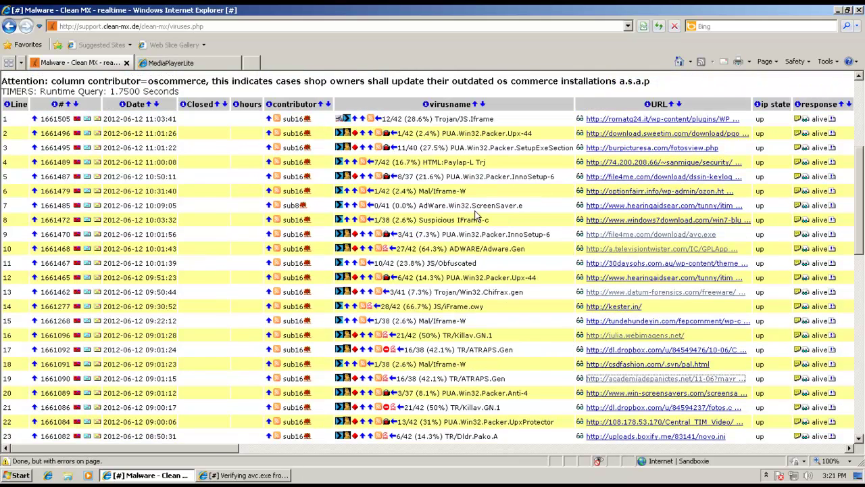
{"action": "left_click", "coordinate": [611, 153]}
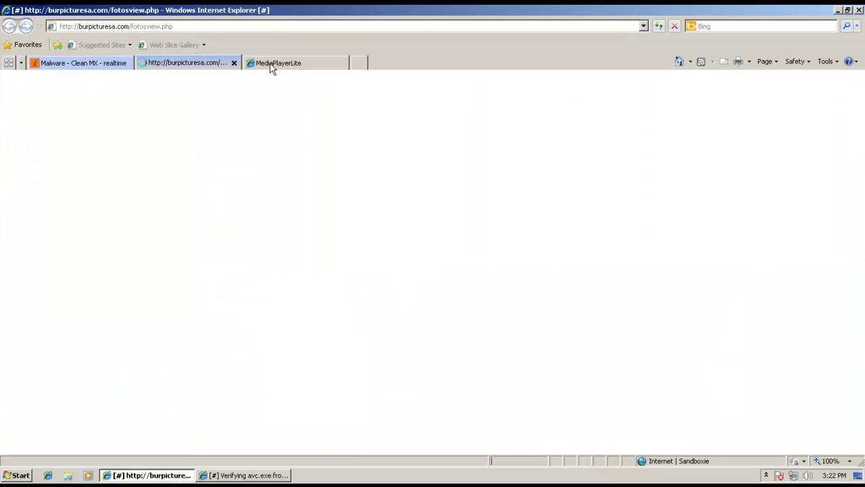
{"action": "left_click", "coordinate": [287, 63]}
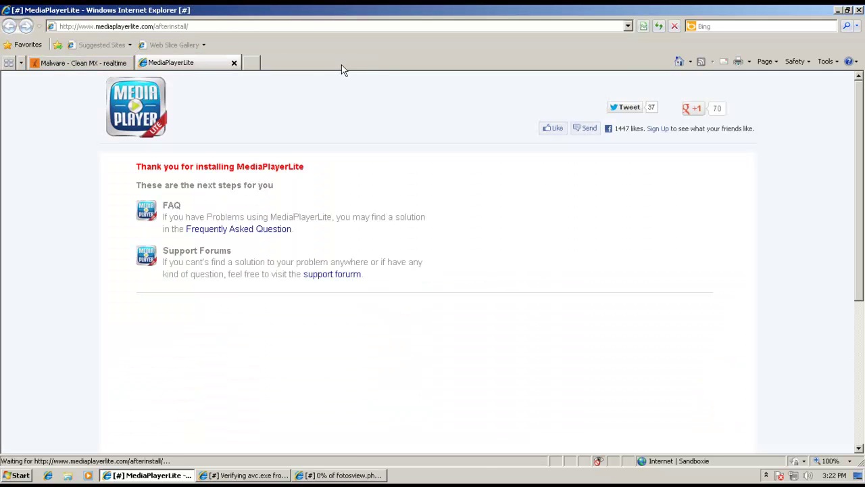
{"action": "left_click", "coordinate": [323, 476]}
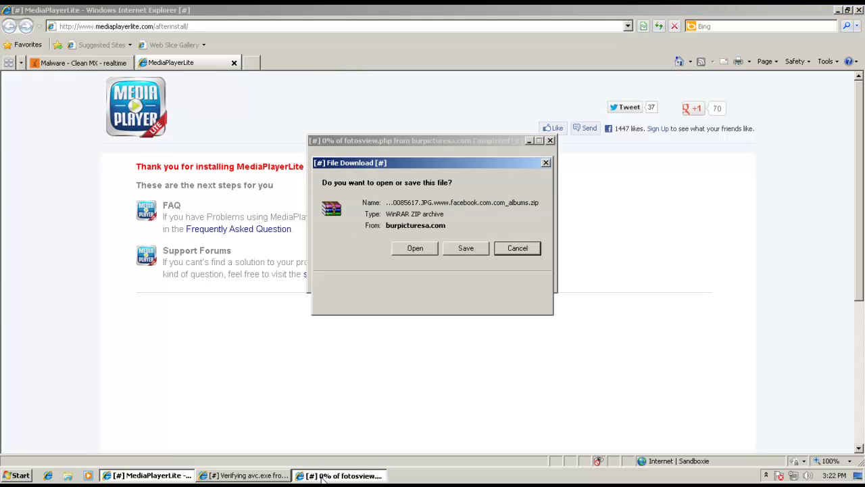
{"action": "left_click", "coordinate": [416, 250]}
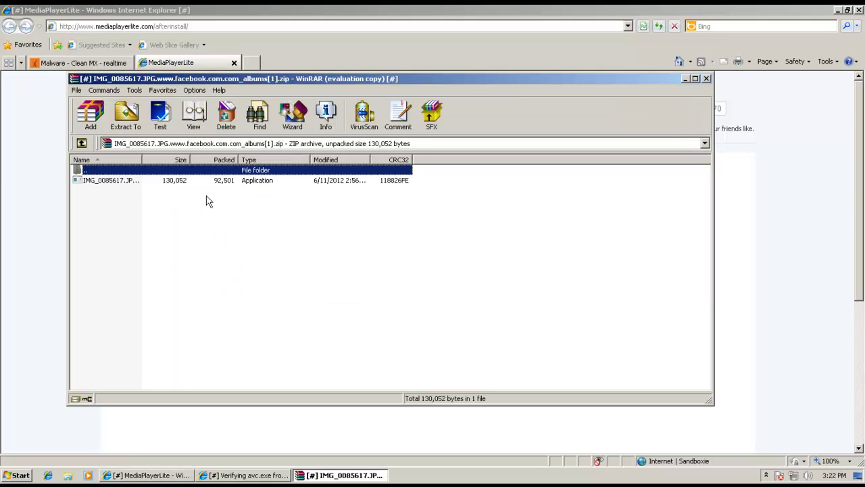
Step: Run the IMG_0085617 application from the archive, then close the archive window and the MediaPlayerLite page
{"action": "double_click", "coordinate": [129, 180]}
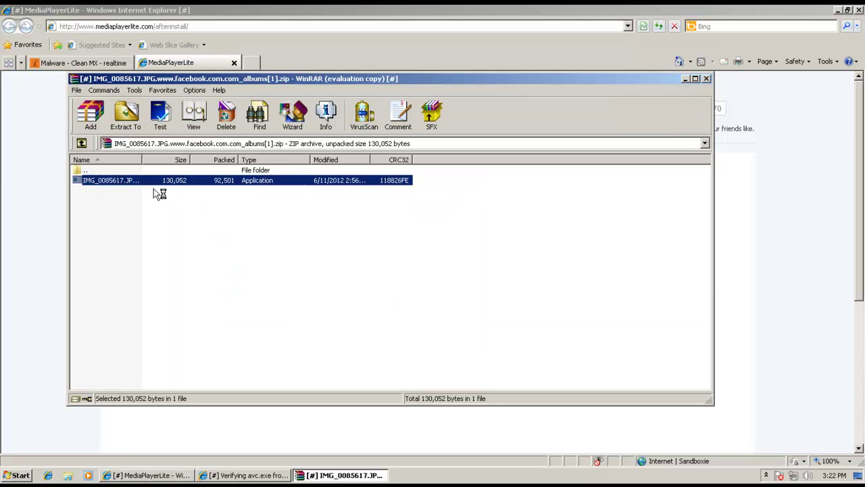
{"action": "left_click", "coordinate": [398, 245]}
{"action": "left_click", "coordinate": [382, 249]}
{"action": "left_click", "coordinate": [706, 78]}
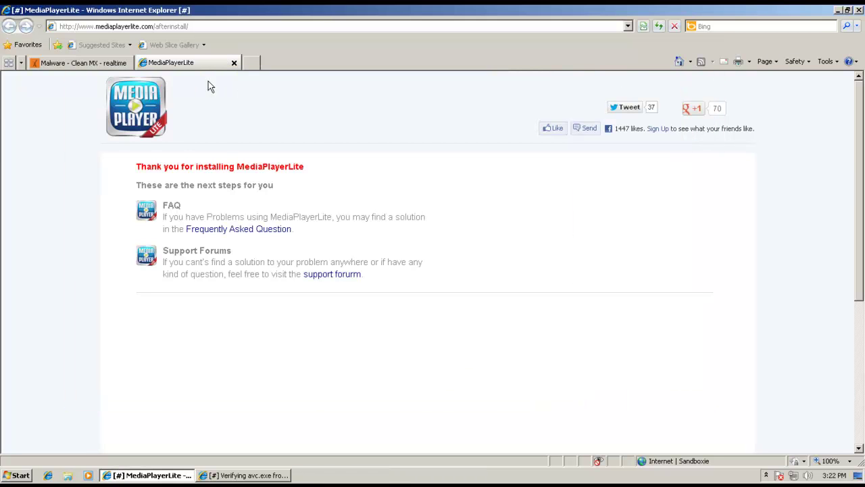
{"action": "left_click", "coordinate": [233, 63]}
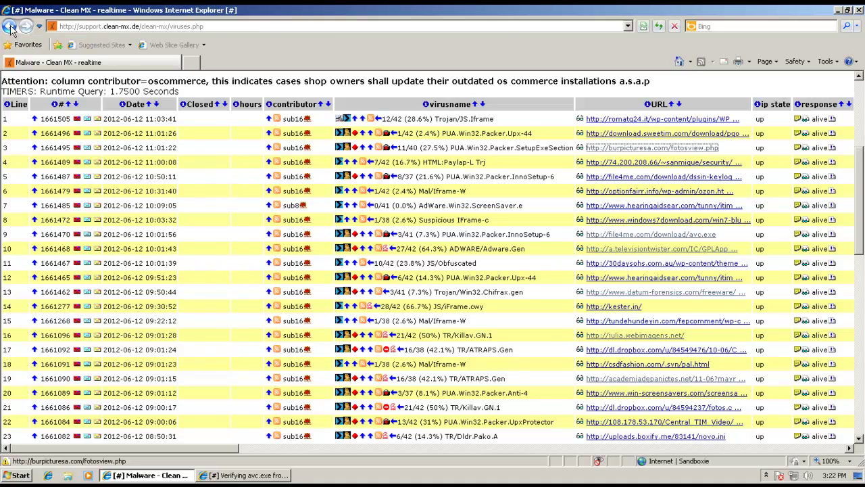
Step: Search Google for "malware blacklist" and open the MalwareBlacklist.com result
{"action": "left_click", "coordinate": [108, 25]}
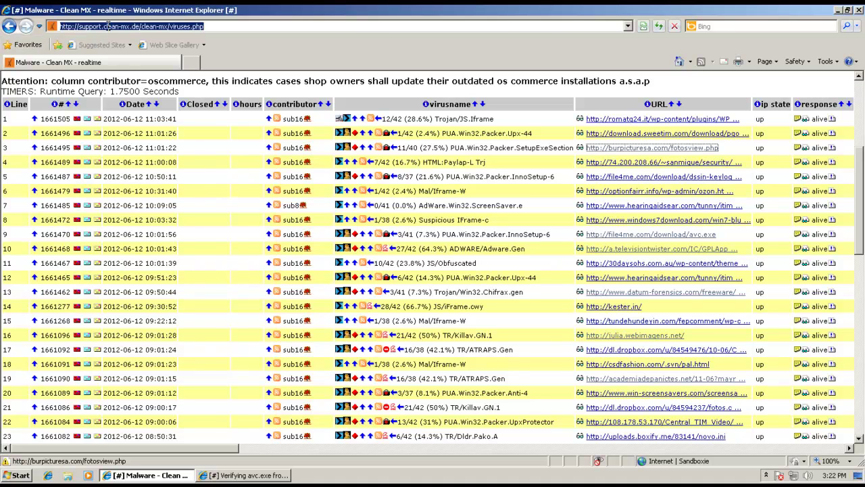
{"action": "type", "text": "g"}
{"action": "key", "text": "Down"}
{"action": "key", "text": "Return"}
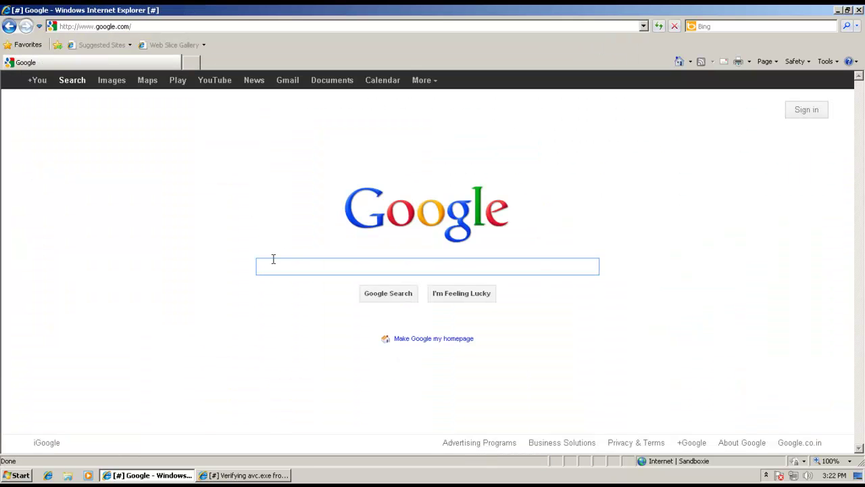
{"action": "type", "text": "malware black"}
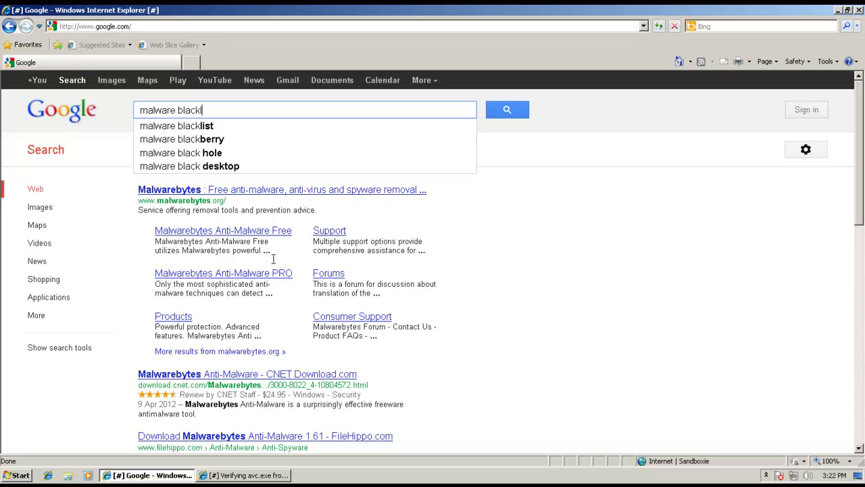
{"action": "type", "text": "listy"}
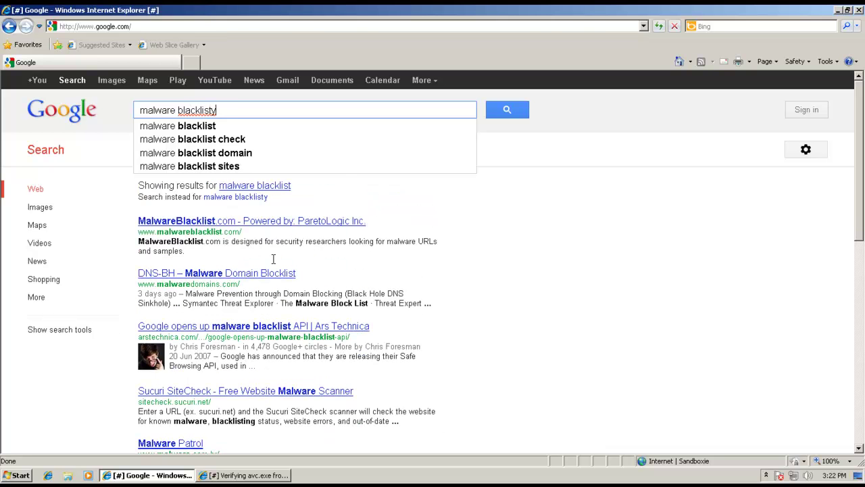
{"action": "key", "text": "BackSpace"}
{"action": "key", "text": "Return"}
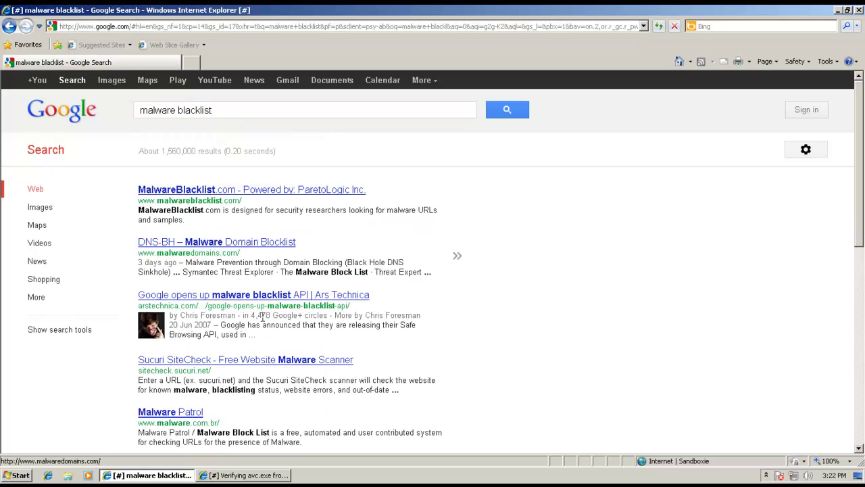
{"action": "left_click", "coordinate": [282, 190]}
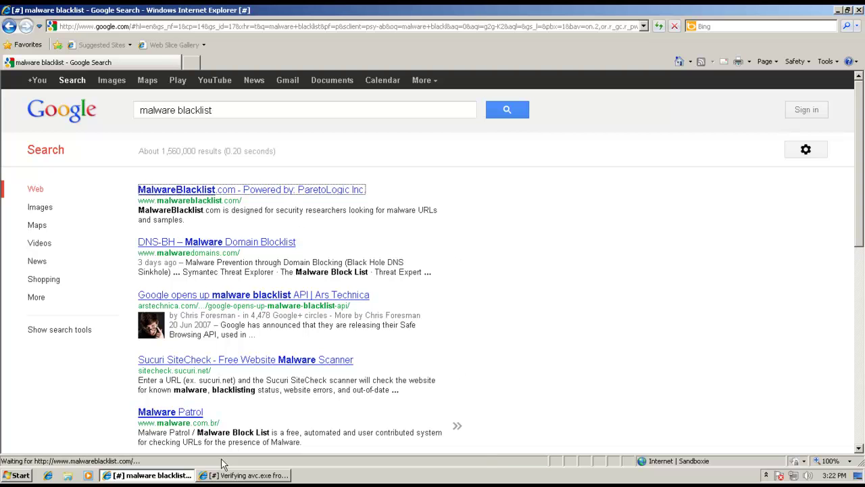
Step: Run the downloaded avc.exe with administrator privileges in the sandbox, and enter the MalwareBlacklist.com site
{"action": "left_click", "coordinate": [241, 475]}
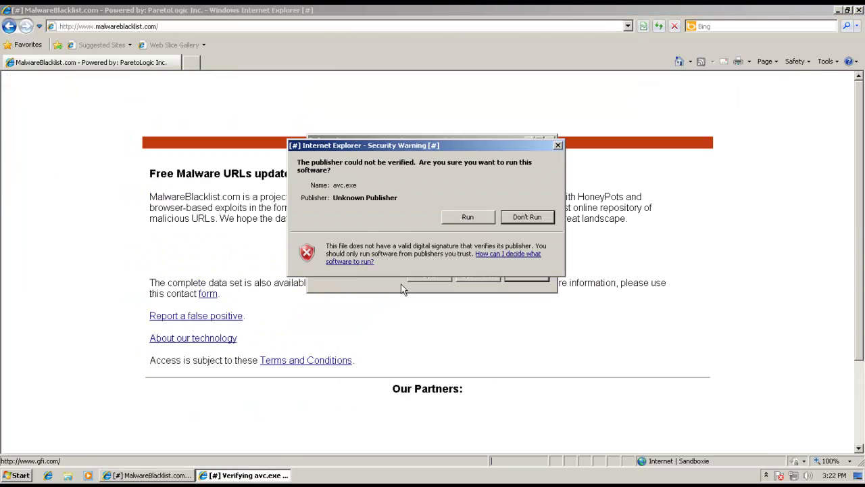
{"action": "left_click", "coordinate": [466, 214]}
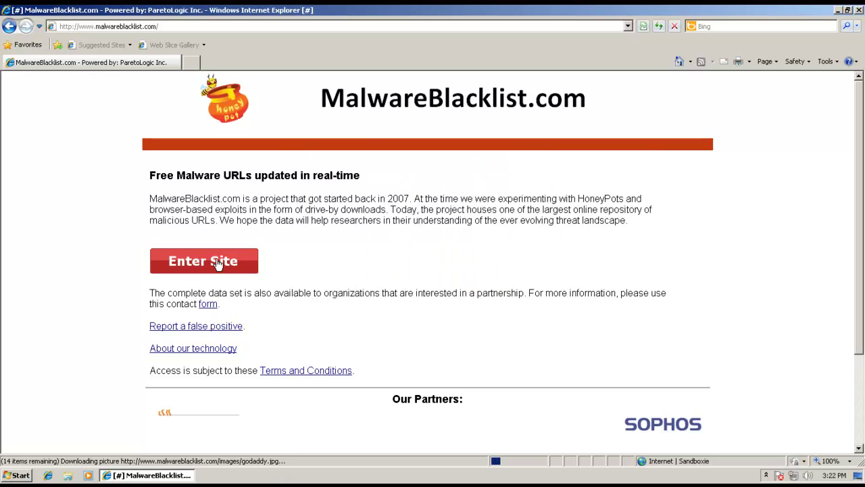
{"action": "left_click", "coordinate": [216, 260]}
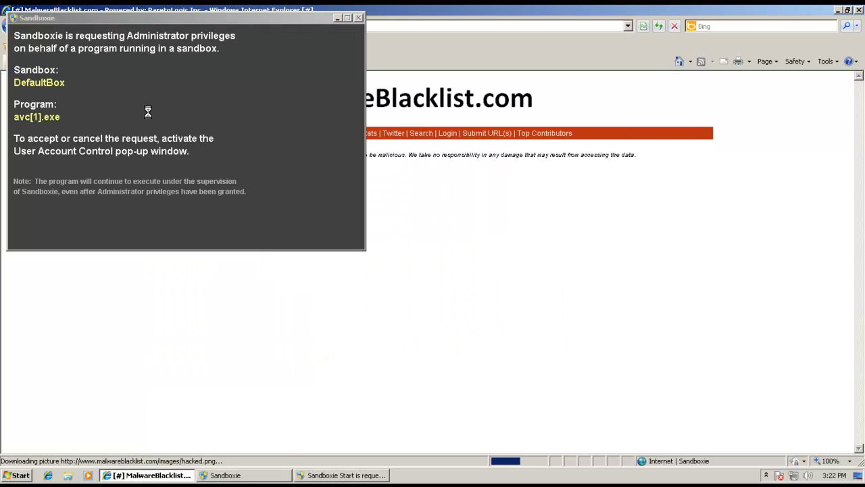
{"action": "left_click", "coordinate": [181, 22]}
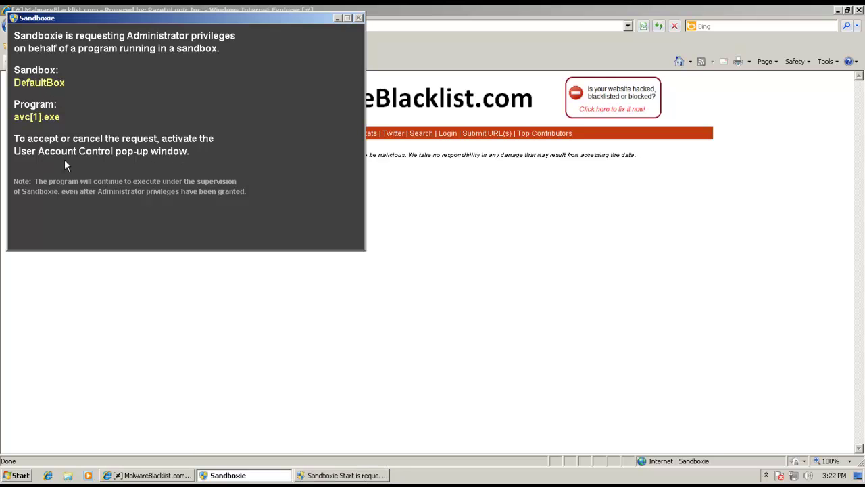
{"action": "left_click", "coordinate": [344, 475]}
{"action": "left_click", "coordinate": [481, 255]}
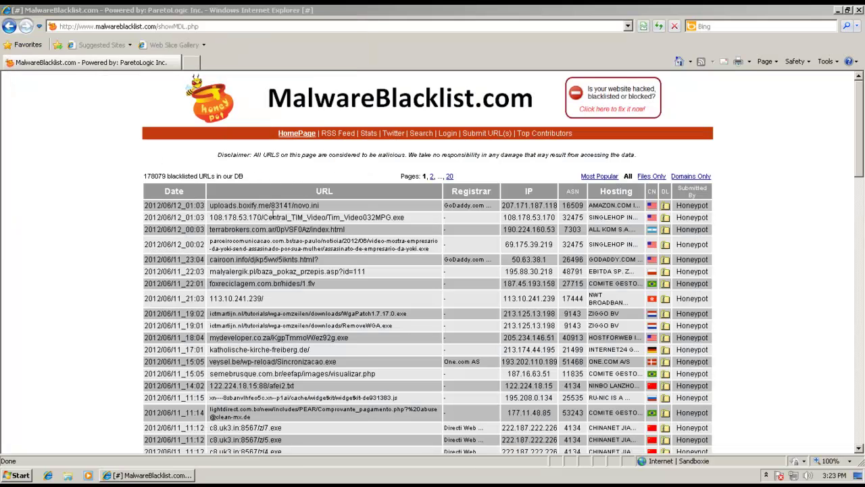
Step: Copy the 108.178.53.170/Central_TIM_Video/Tim_Video032MPG.exe URL from the blacklist and load it in a new tab
{"action": "left_click_drag", "start_coordinate": [275, 215], "coordinate": [301, 223]}
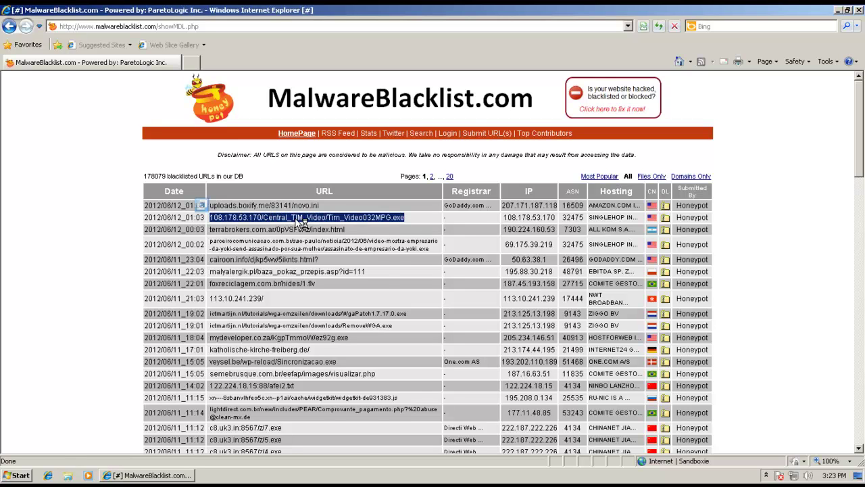
{"action": "right_click", "coordinate": [298, 221]}
{"action": "left_click", "coordinate": [316, 226]}
{"action": "left_click", "coordinate": [192, 63]}
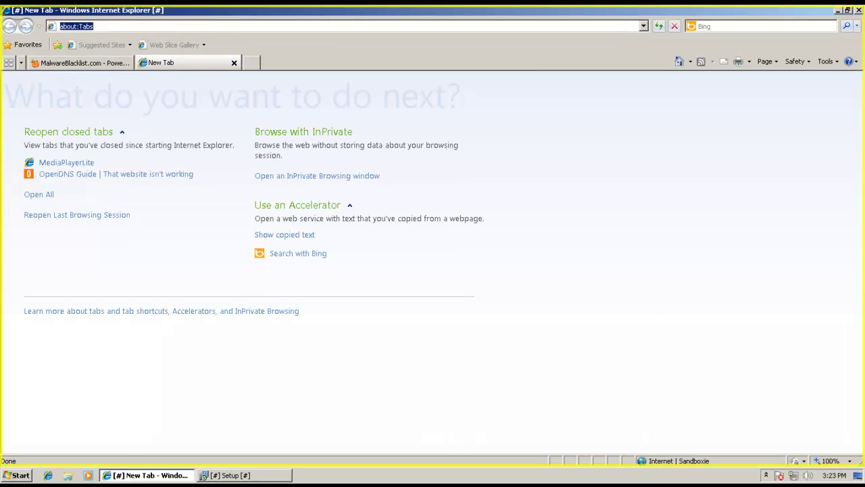
{"action": "key", "text": "ctrl+v"}
{"action": "key", "text": "Return"}
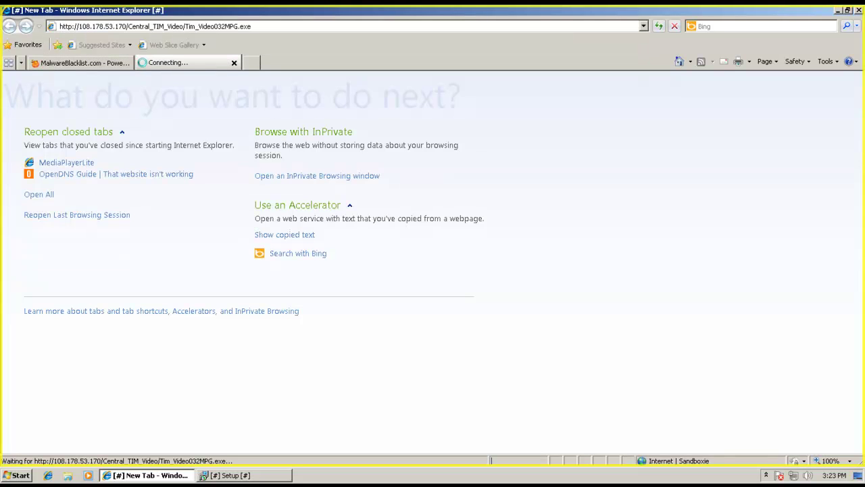
Step: Run the downloaded Tim_Video032MPG.exe in the sandbox and grant it administrator privileges
{"action": "left_click", "coordinate": [75, 62]}
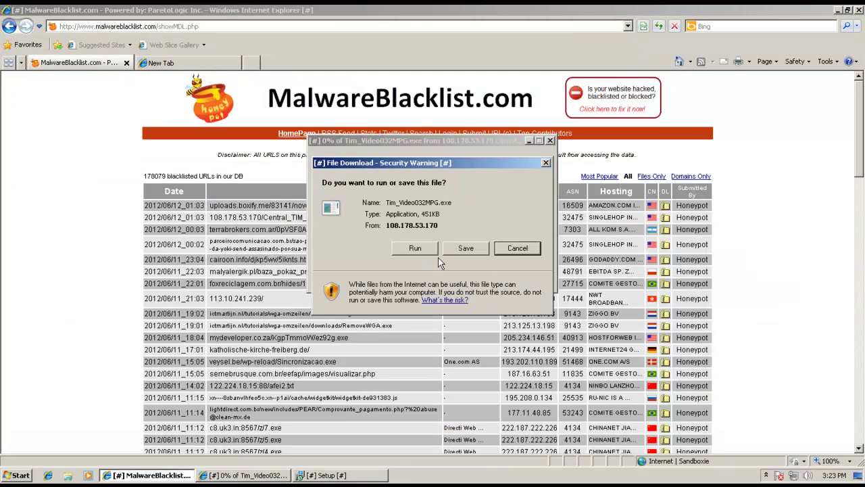
{"action": "left_click", "coordinate": [406, 248]}
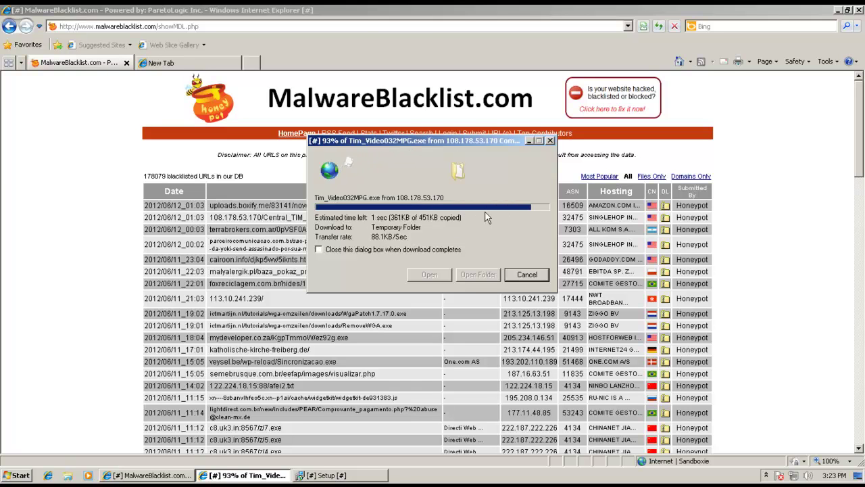
{"action": "left_click", "coordinate": [484, 236]}
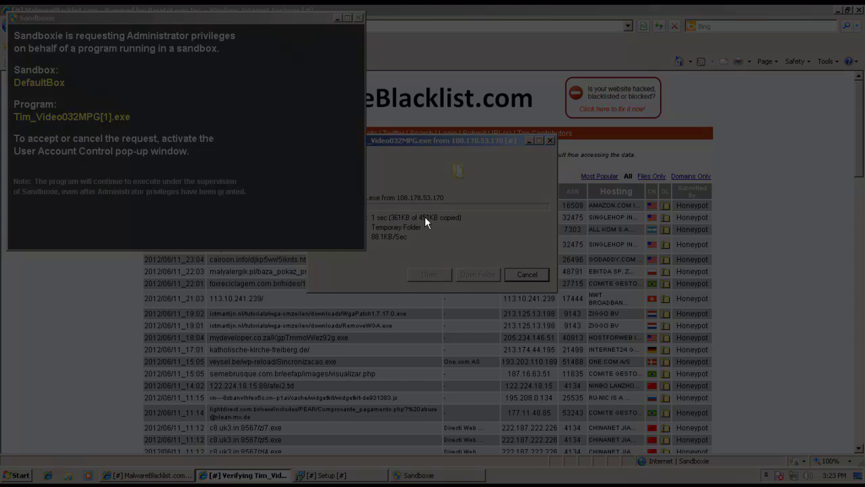
{"action": "left_click", "coordinate": [469, 252]}
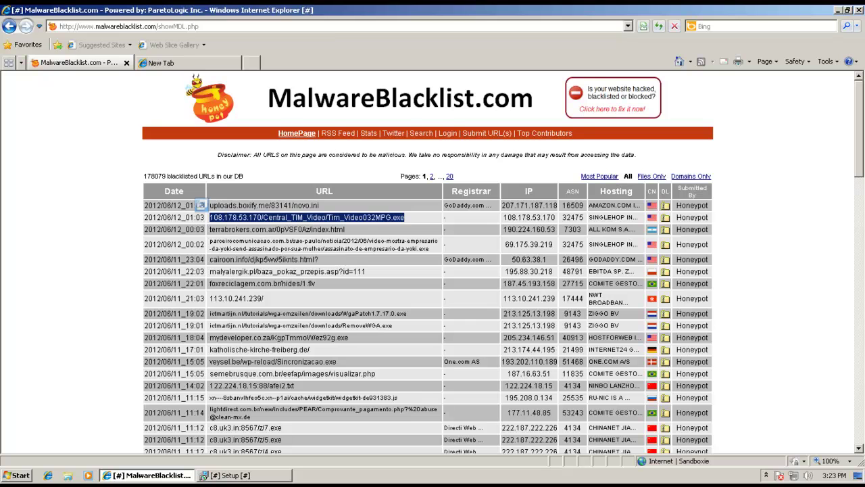
Step: Copy the ictmartijn.nl/tutorials/wga-omzeilen/downloads/WgaPatch1.7.17.0.exe URL from the blacklist and load it in the second tab
{"action": "triple_click", "coordinate": [353, 315]}
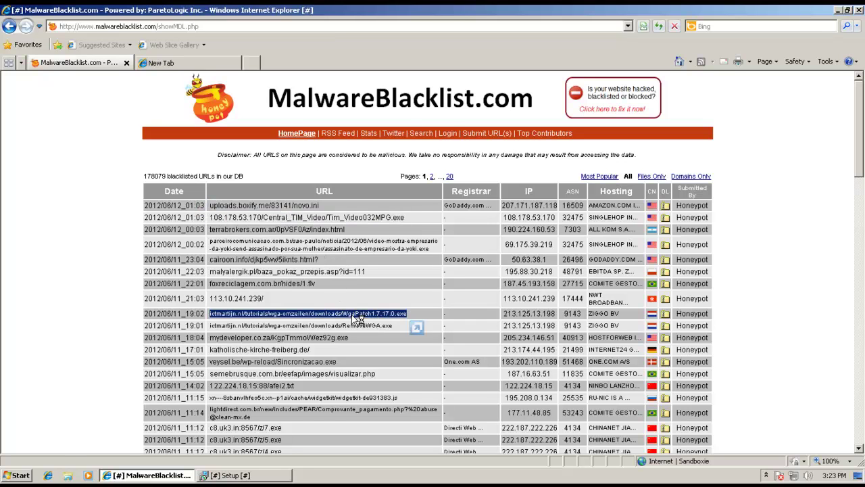
{"action": "right_click", "coordinate": [357, 319]}
{"action": "left_click", "coordinate": [367, 338]}
{"action": "left_click", "coordinate": [160, 62]}
{"action": "right_click", "coordinate": [110, 27]}
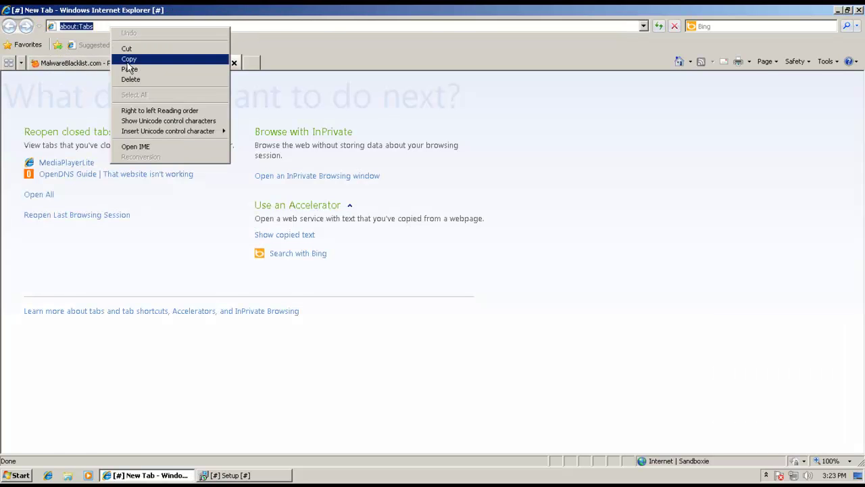
{"action": "left_click", "coordinate": [128, 69]}
{"action": "key", "text": "ctrl+a"}
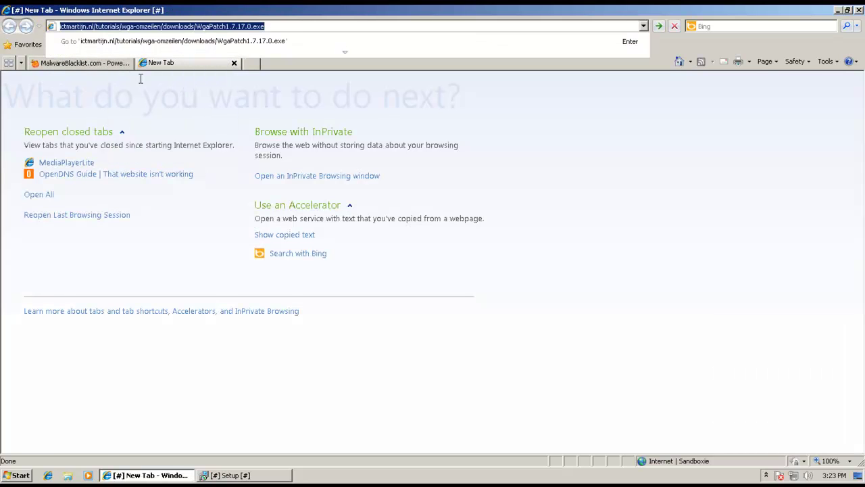
{"action": "key", "text": "Return"}
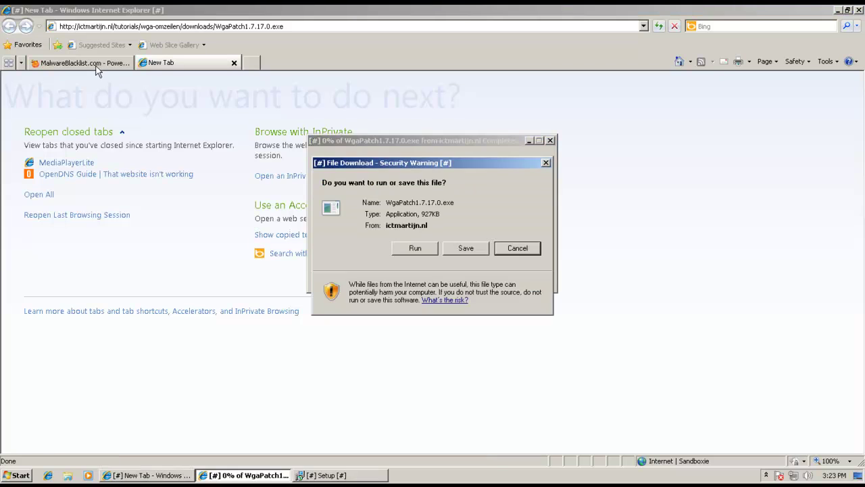
Step: Run WgaPatch1.7.17.0.exe with administrator privileges in the sandbox, and decline its installer from the MalwareBlacklist.com page
{"action": "left_click", "coordinate": [399, 248]}
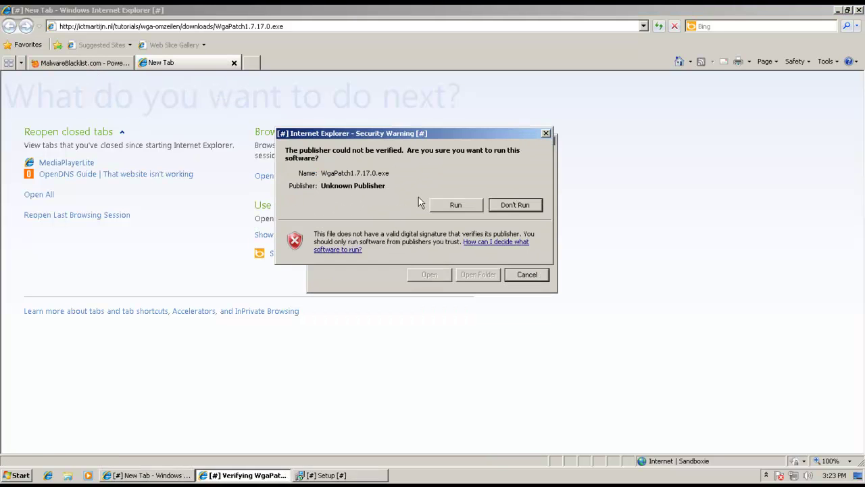
{"action": "left_click", "coordinate": [446, 205]}
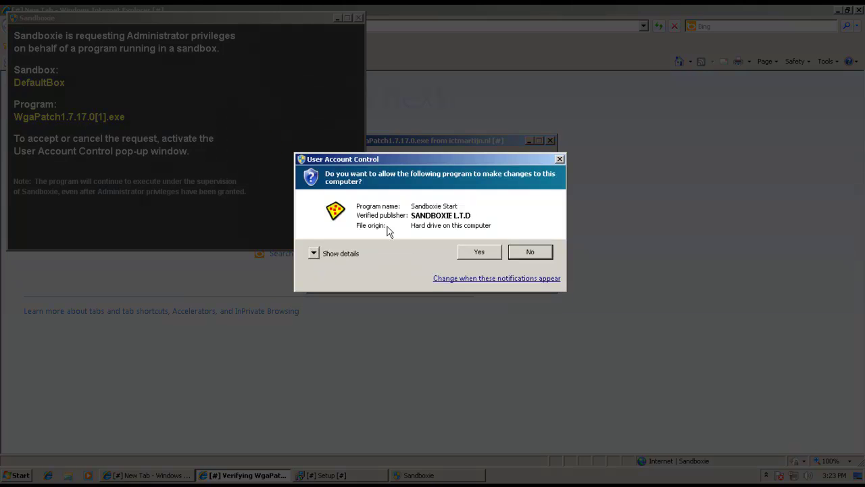
{"action": "left_click", "coordinate": [476, 250]}
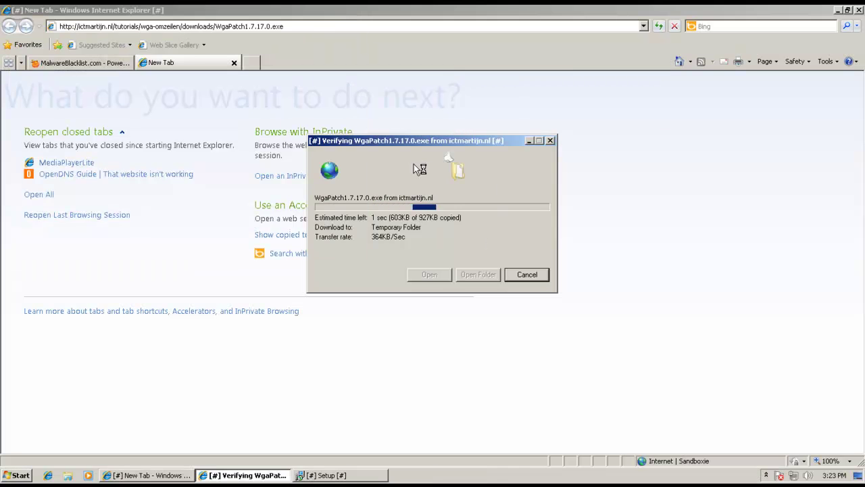
{"action": "left_click", "coordinate": [84, 63]}
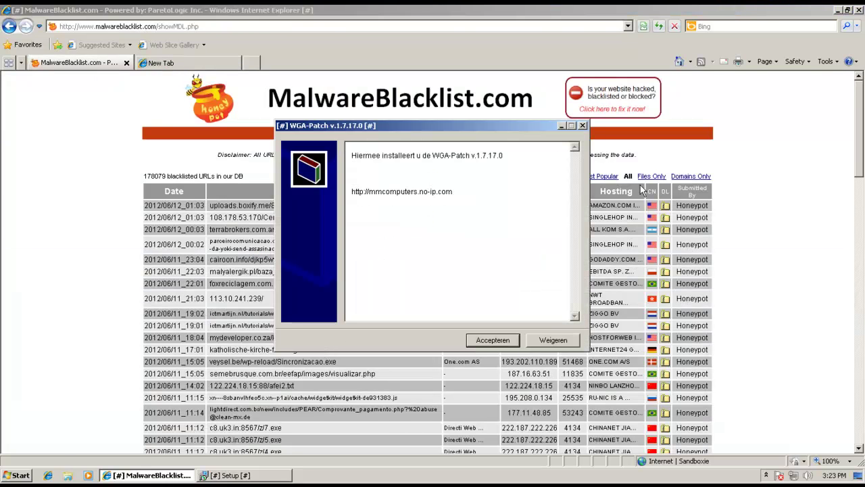
{"action": "left_click", "coordinate": [552, 339]}
Step: Copy the mydeveloper.co.za/KgpTmmoW/ez92g.exe URL from the blacklist and load it in the second tab
{"action": "triple_click", "coordinate": [335, 337]}
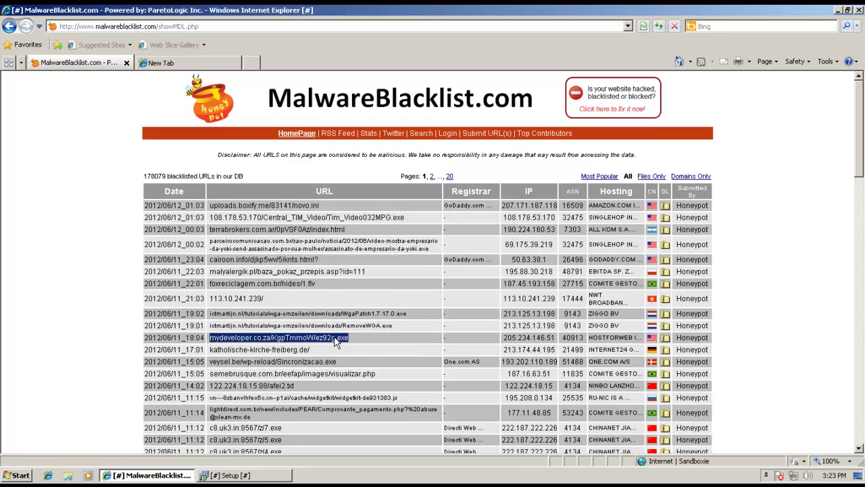
{"action": "right_click", "coordinate": [336, 340]}
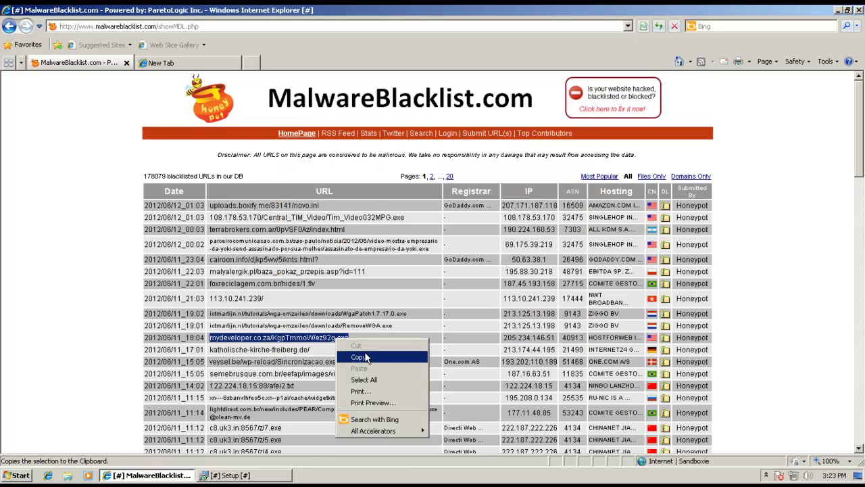
{"action": "left_click", "coordinate": [360, 357]}
{"action": "left_click", "coordinate": [175, 77]}
{"action": "left_click", "coordinate": [161, 63]}
{"action": "right_click", "coordinate": [123, 30]}
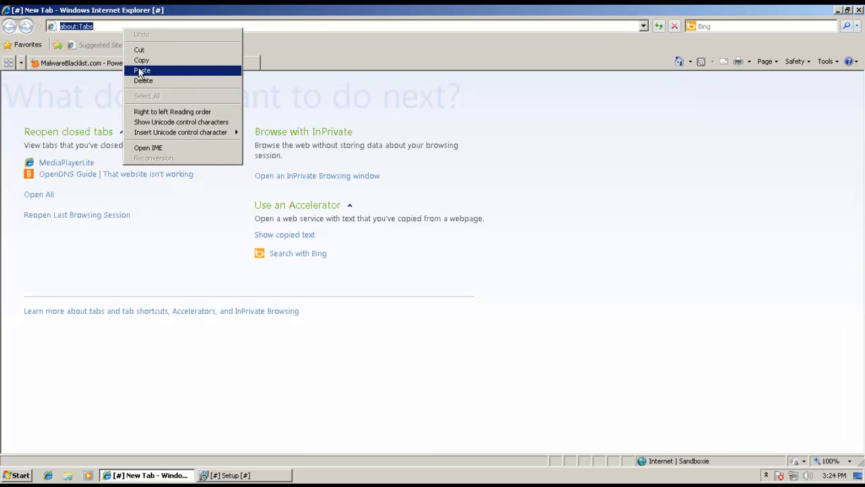
{"action": "left_click", "coordinate": [142, 70]}
{"action": "key", "text": "ctrl+a"}
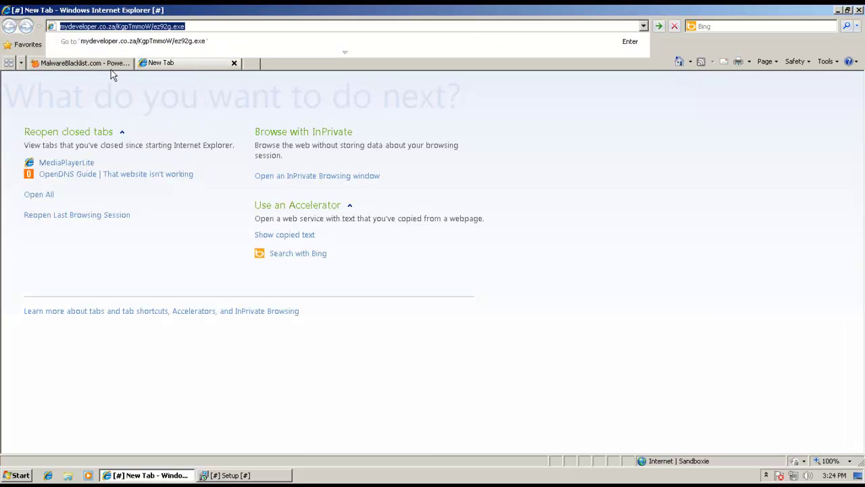
{"action": "key", "text": "Return"}
Step: Run the downloaded ez92g.exe in the sandbox despite the security warnings
{"action": "left_click", "coordinate": [101, 62]}
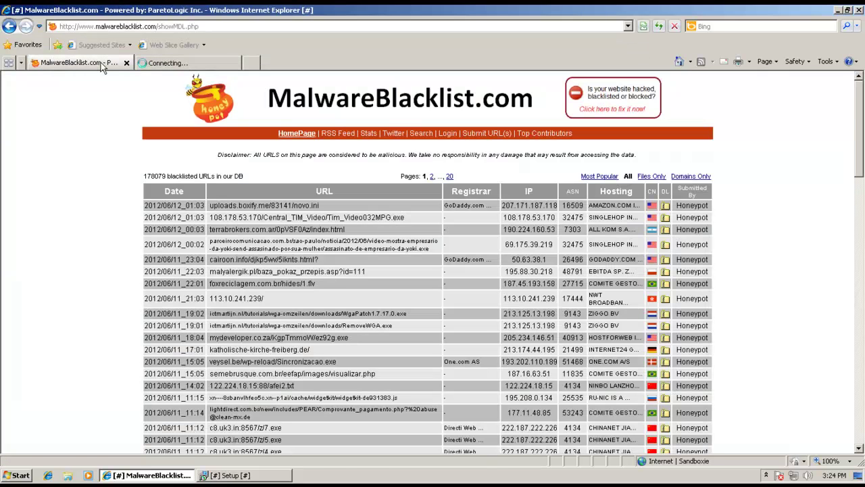
{"action": "left_click", "coordinate": [165, 63]}
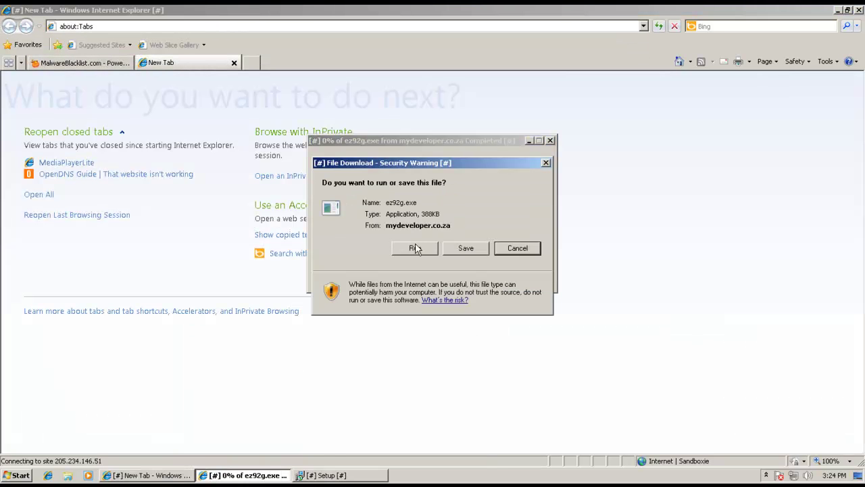
{"action": "left_click", "coordinate": [415, 248]}
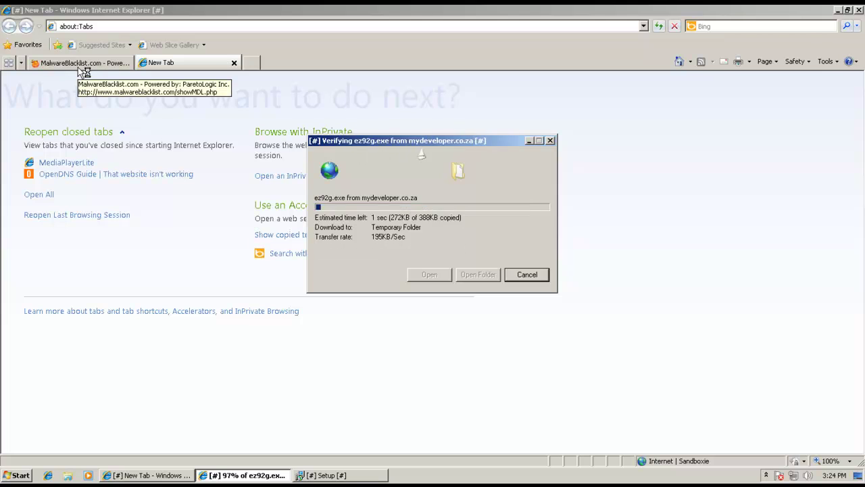
{"action": "left_click", "coordinate": [438, 209]}
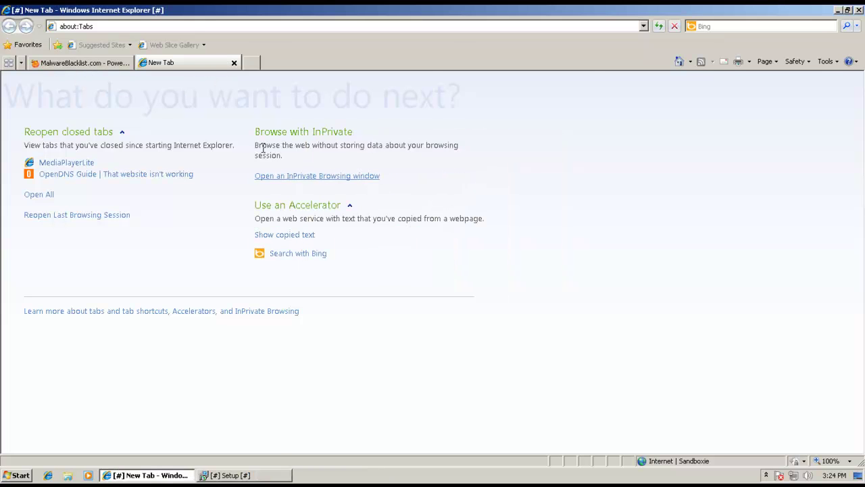
Step: Copy the c8.uk3.in:8567/z/7.exe URL from the blacklist and close the Sandboxie message window
{"action": "left_click", "coordinate": [103, 63]}
{"action": "scroll", "coordinate": [384, 330], "scroll_direction": "down", "scroll_amount": 3}
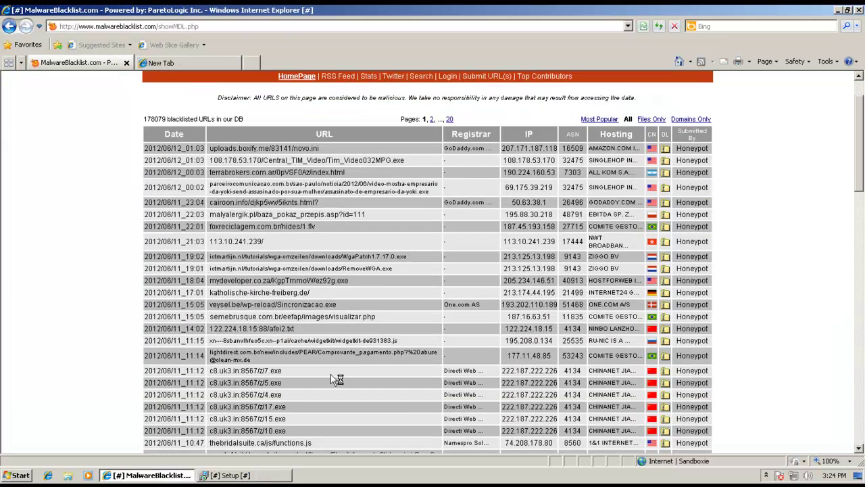
{"action": "triple_click", "coordinate": [267, 371]}
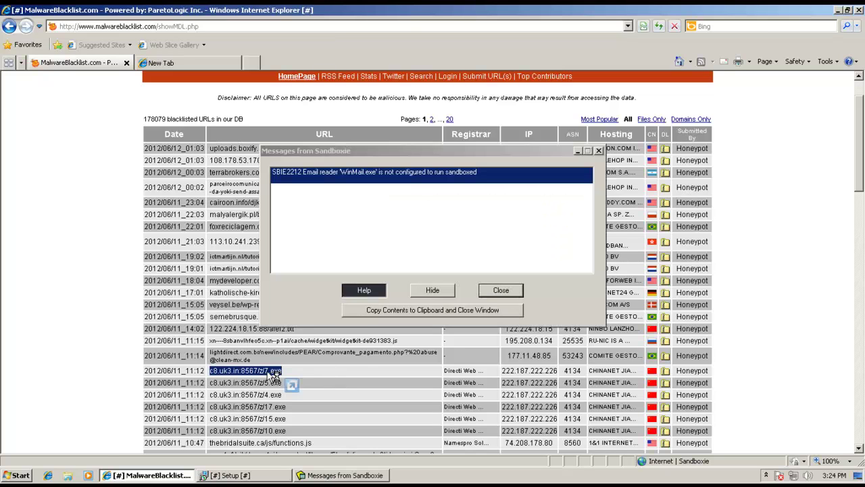
{"action": "right_click", "coordinate": [266, 371]}
{"action": "left_click", "coordinate": [289, 293]}
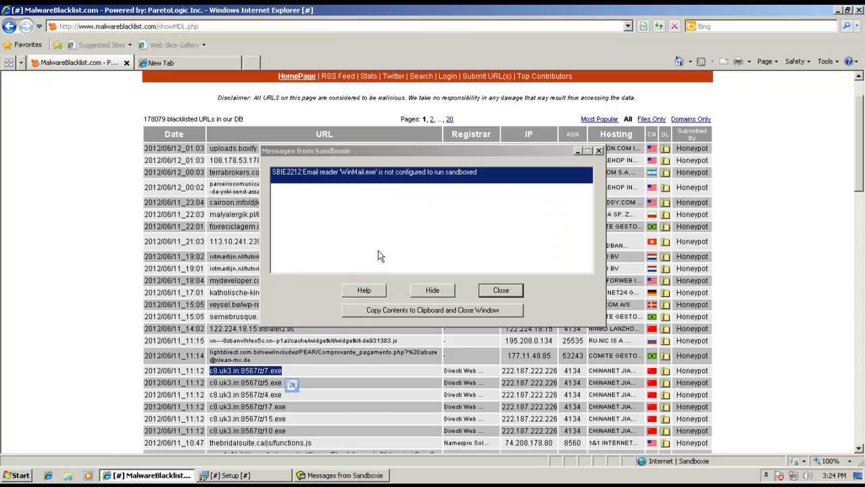
{"action": "left_click", "coordinate": [501, 289]}
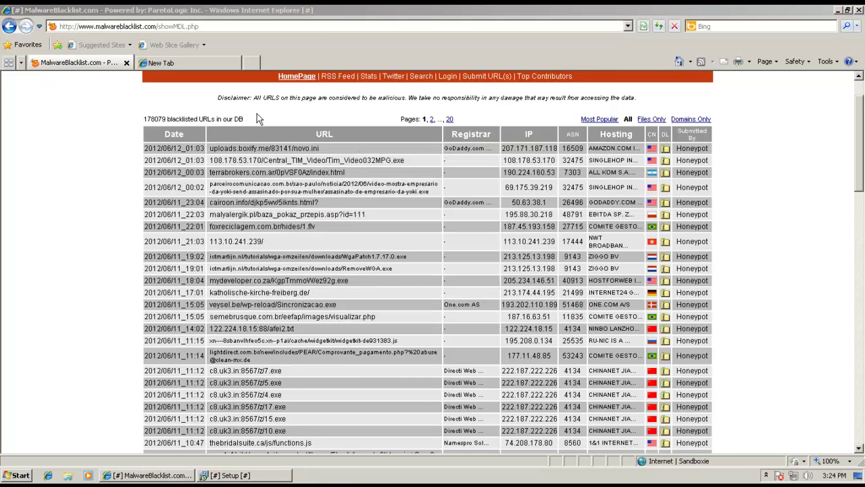
Step: Try to load the copied c8.uk3.in:8567/z/7.exe address in the second tab
{"action": "left_click", "coordinate": [196, 61]}
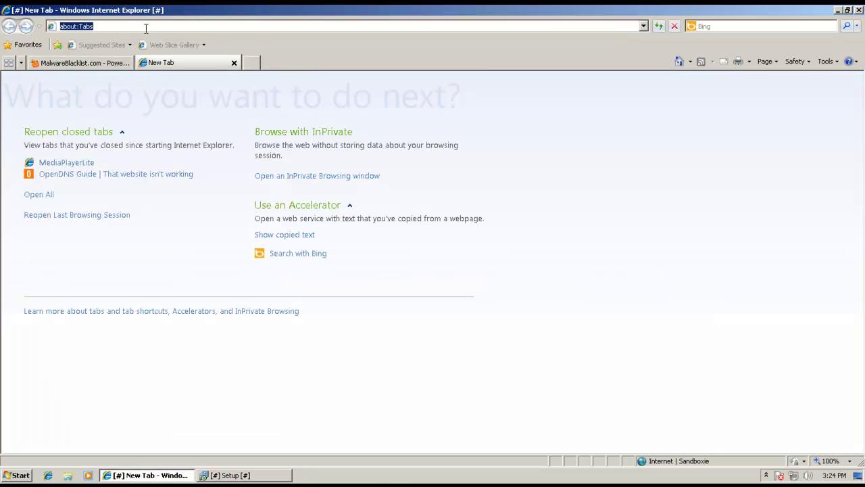
{"action": "key", "text": "ctrl+v"}
{"action": "key", "text": "Return"}
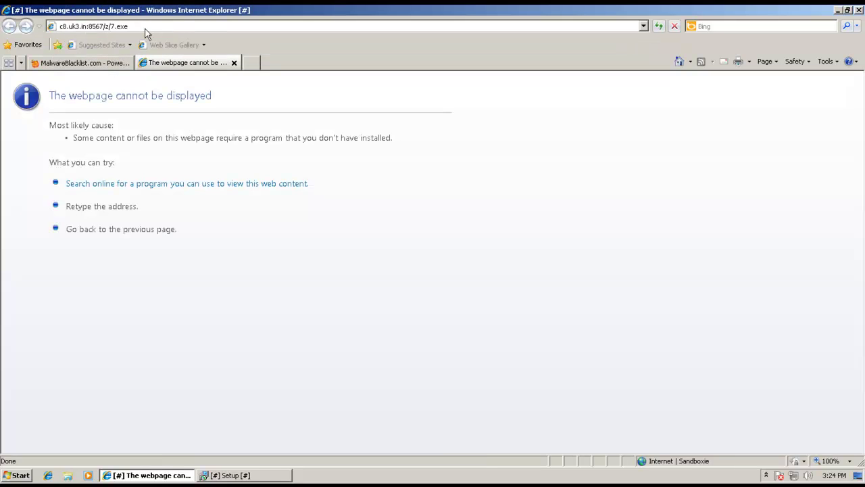
Step: Copy the web.victoria.edu.hk/dichiarazione/Pagamento.zip URL from further down the MalwareBlacklist.com list
{"action": "left_click", "coordinate": [72, 63]}
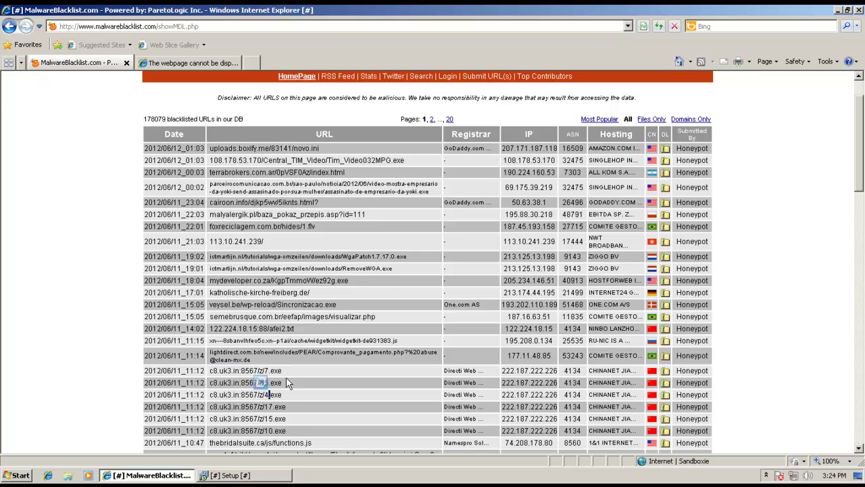
{"action": "triple_click", "coordinate": [273, 361]}
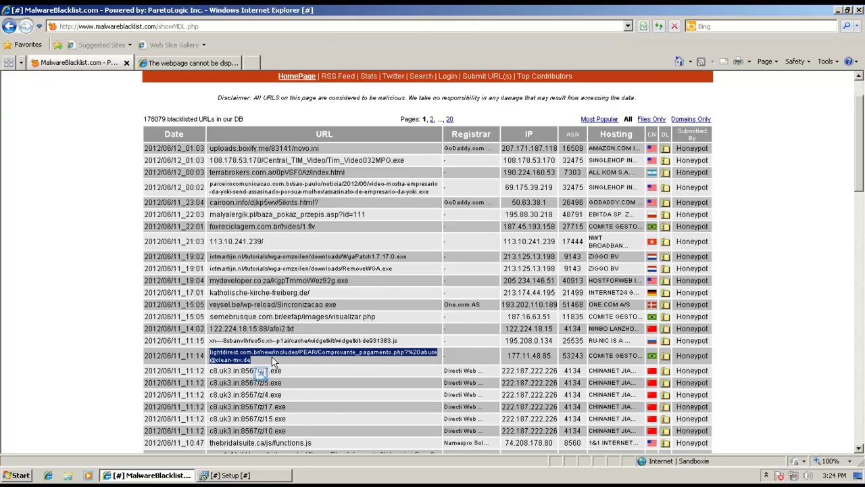
{"action": "scroll", "coordinate": [272, 362], "scroll_direction": "down", "scroll_amount": 3}
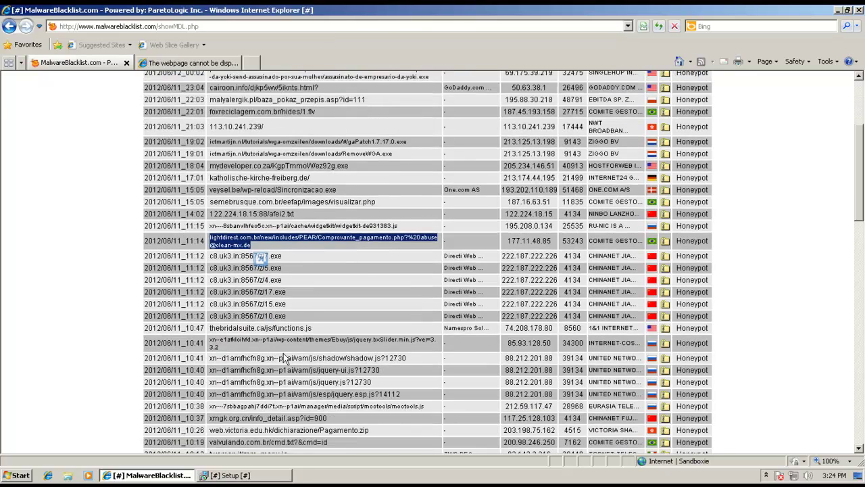
{"action": "scroll", "coordinate": [285, 354], "scroll_direction": "down", "scroll_amount": 3}
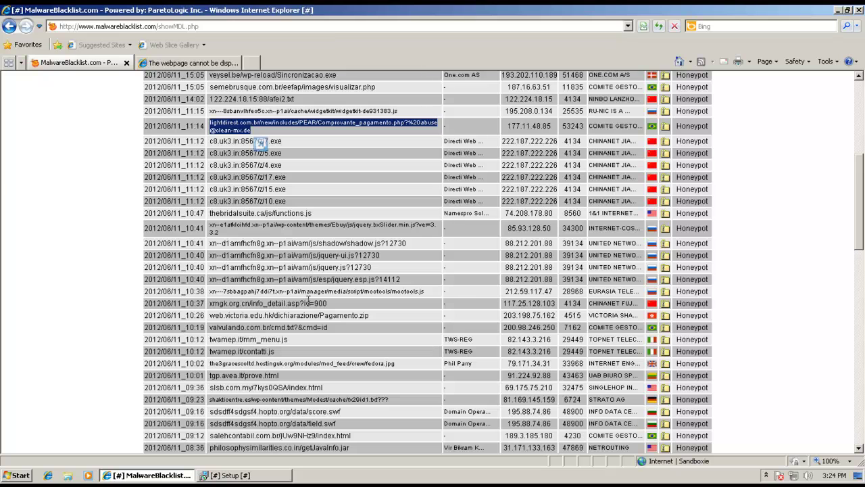
{"action": "triple_click", "coordinate": [320, 318]}
{"action": "right_click", "coordinate": [317, 317]}
{"action": "left_click", "coordinate": [336, 331]}
Step: Load the copied Pagamento.zip address in the second tab and open the downloaded archive
{"action": "left_click", "coordinate": [163, 63]}
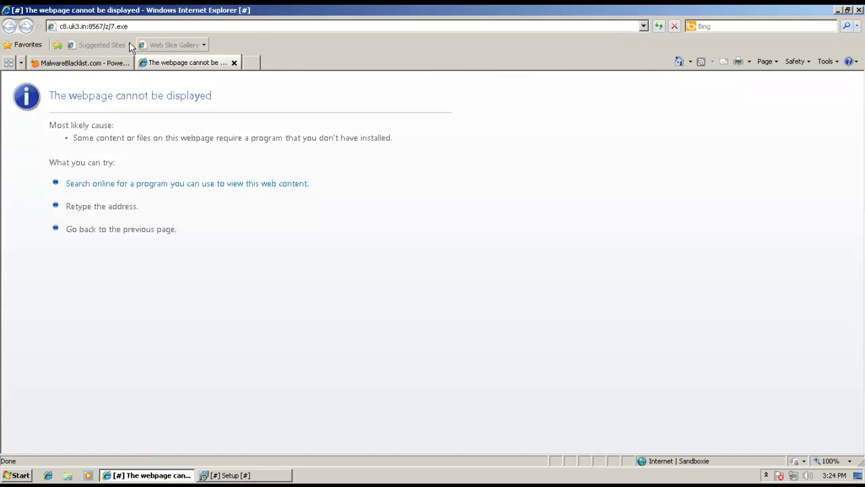
{"action": "left_click", "coordinate": [116, 25]}
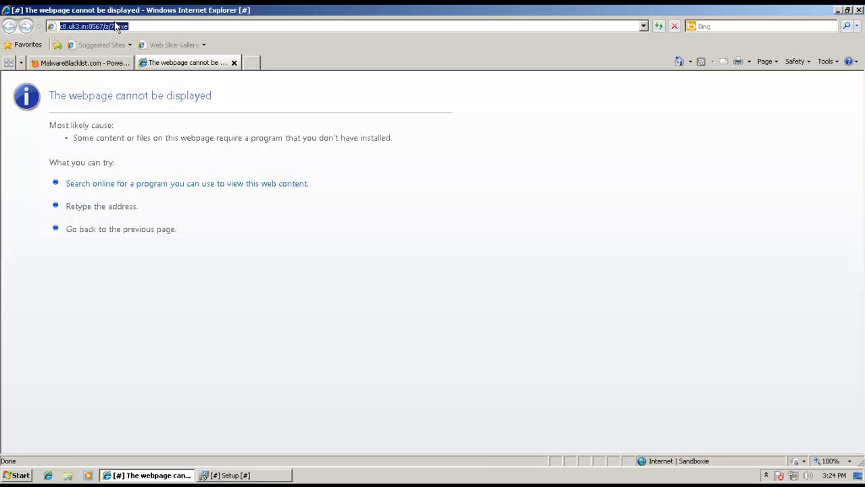
{"action": "key", "text": "ctrl+v"}
{"action": "key", "text": "ctrl+a"}
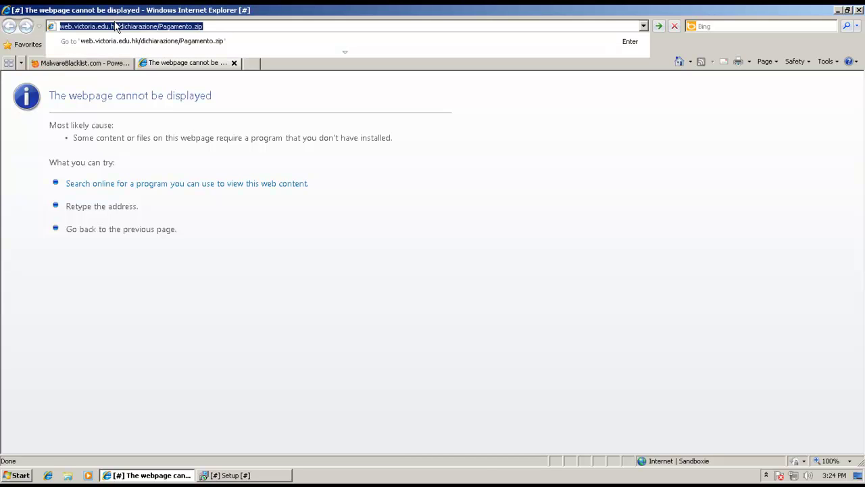
{"action": "key", "text": "Return"}
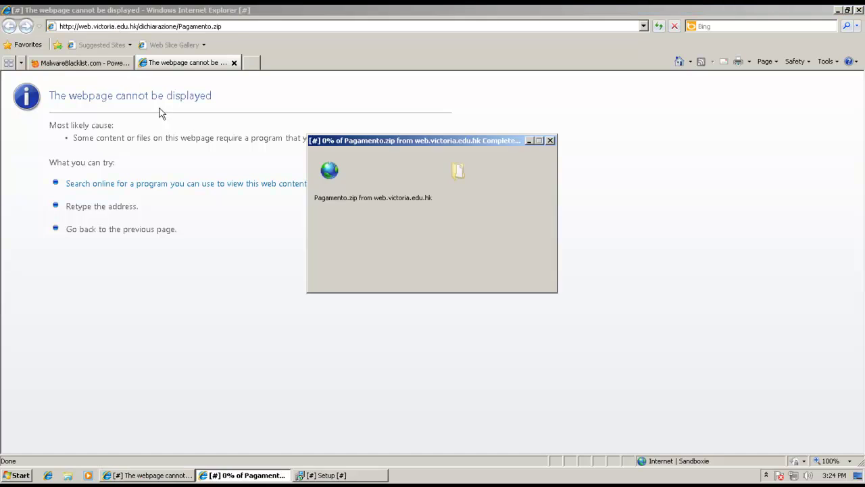
{"action": "left_click", "coordinate": [413, 244]}
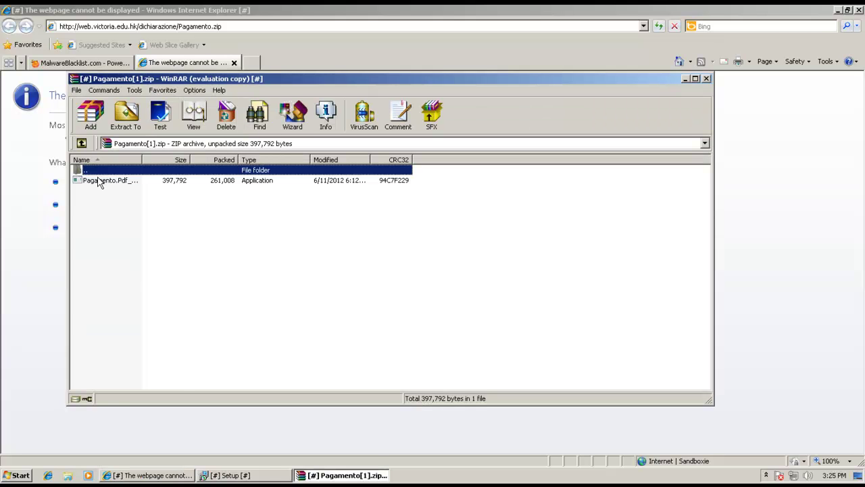
Step: Run the Pagamento.Pdf application from the downloaded archive and close the WinRAR window
{"action": "double_click", "coordinate": [98, 181]}
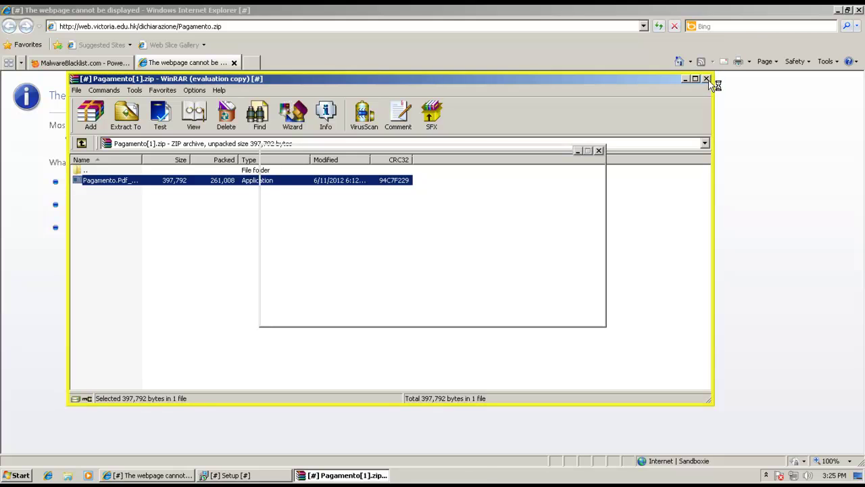
{"action": "left_click", "coordinate": [499, 295]}
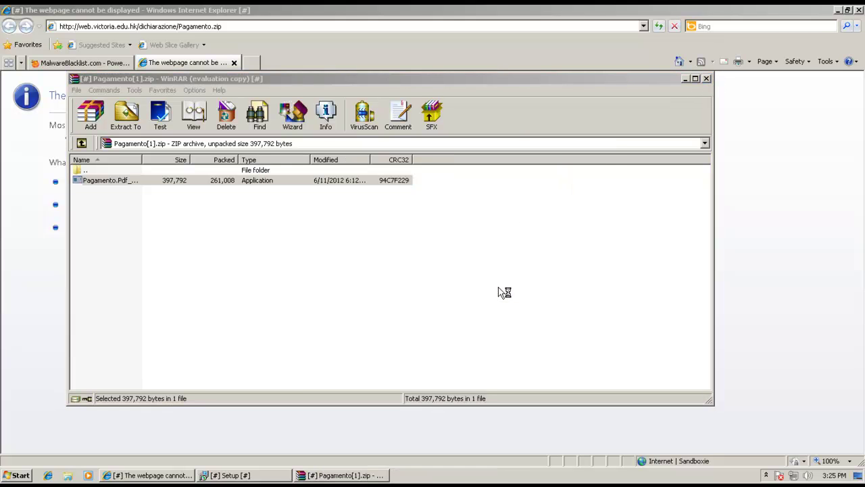
{"action": "left_click", "coordinate": [707, 79]}
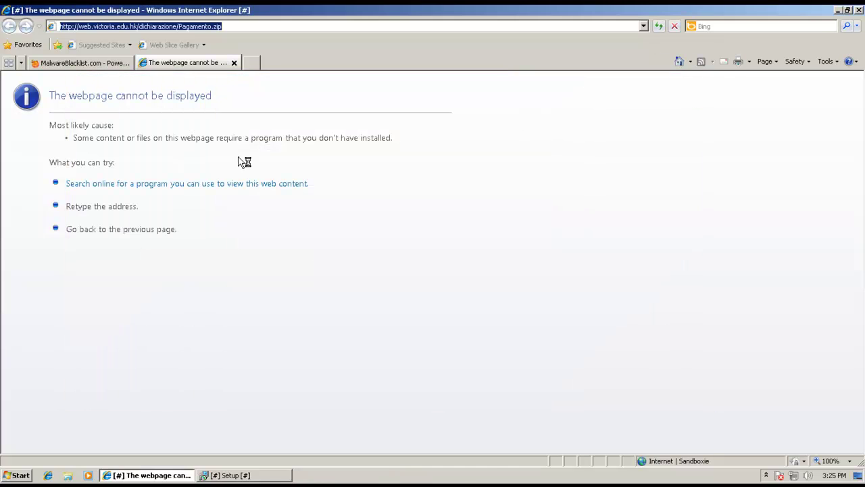
Step: Return to the MalwareBlacklist.com list, browse its entries and copy the URL ending in jquery.bxSlider.min.js?ver=3.3.2
{"action": "left_click", "coordinate": [80, 62]}
{"action": "scroll", "coordinate": [268, 287], "scroll_direction": "down", "scroll_amount": 5}
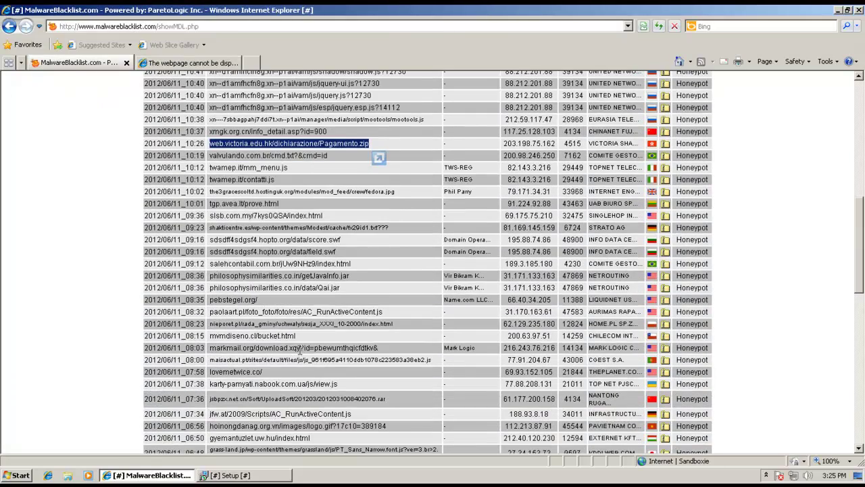
{"action": "scroll", "coordinate": [275, 356], "scroll_direction": "down", "scroll_amount": 2}
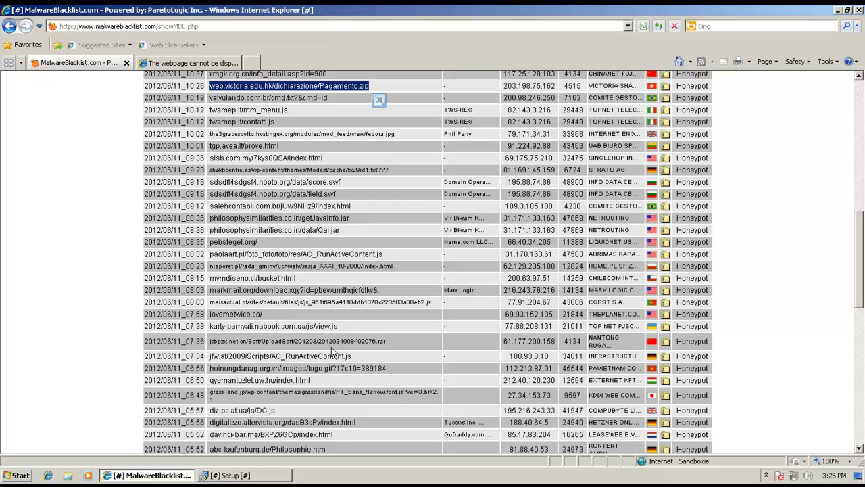
{"action": "scroll", "coordinate": [338, 343], "scroll_direction": "down", "scroll_amount": 5}
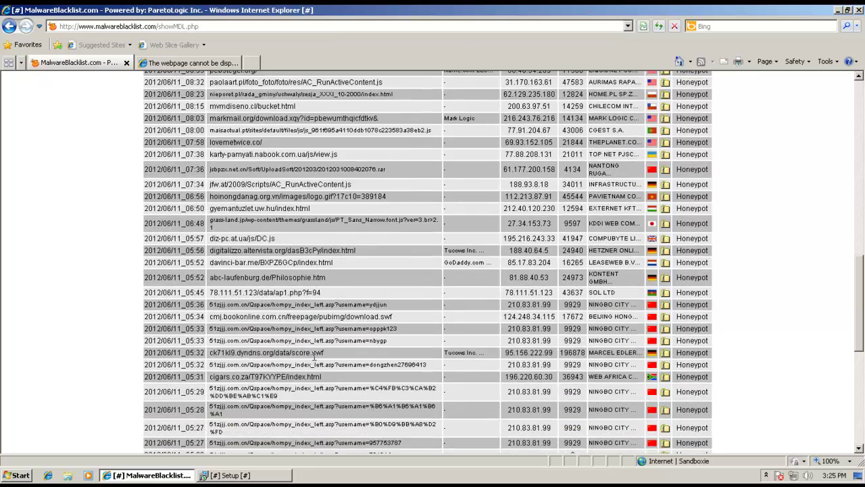
{"action": "scroll", "coordinate": [315, 337], "scroll_direction": "down", "scroll_amount": 5}
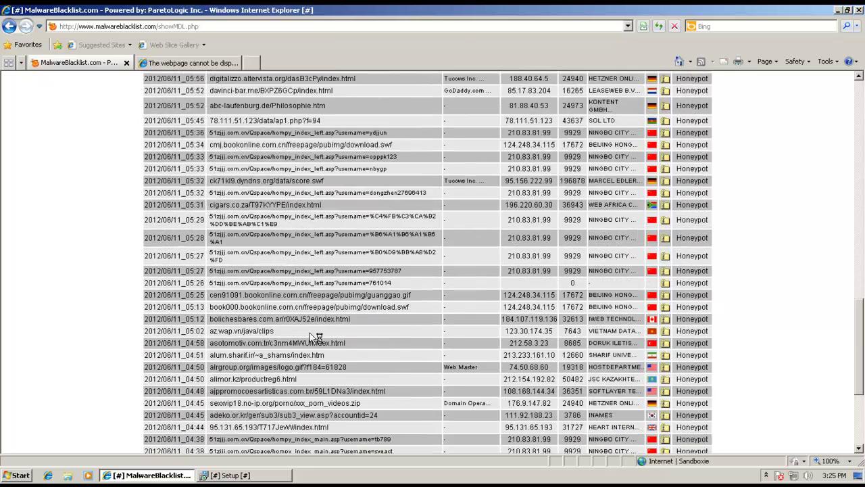
{"action": "scroll", "coordinate": [310, 333], "scroll_direction": "up", "scroll_amount": 10}
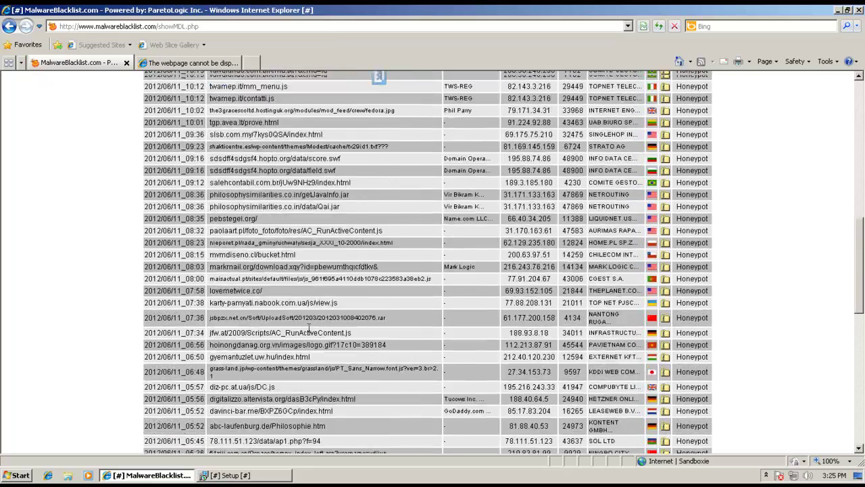
{"action": "scroll", "coordinate": [309, 326], "scroll_direction": "up", "scroll_amount": 7}
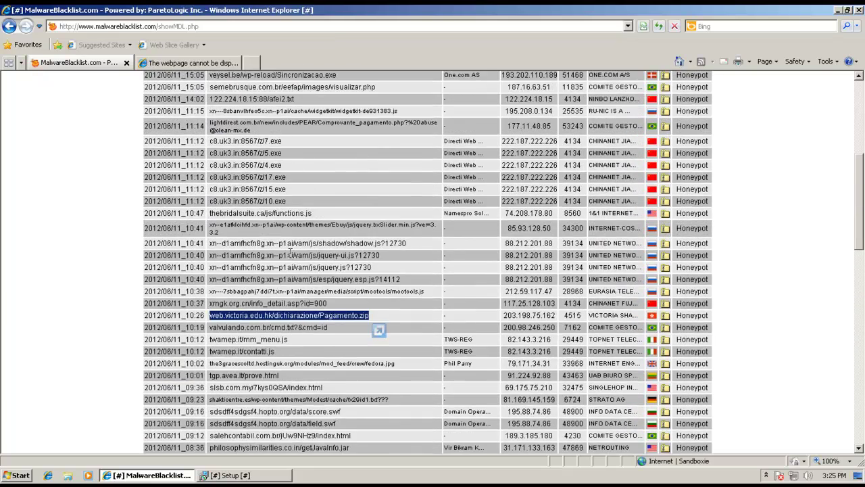
{"action": "triple_click", "coordinate": [254, 228]}
{"action": "right_click", "coordinate": [255, 230]}
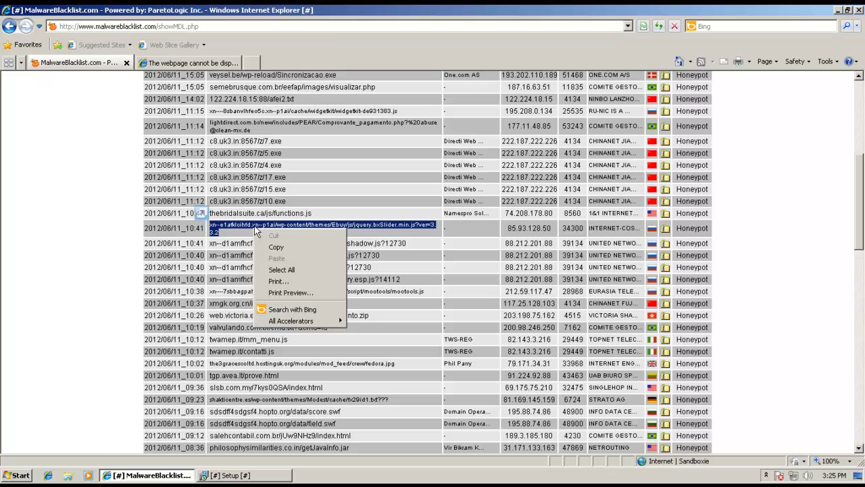
{"action": "left_click", "coordinate": [271, 247]}
Step: Load the copied jquery.bxSlider.min.js address in the second tab, run the script and dismiss the Windows Script Host message
{"action": "left_click", "coordinate": [145, 62]}
{"action": "left_click", "coordinate": [117, 27]}
{"action": "key", "text": "ctrl+v"}
{"action": "key", "text": "Return"}
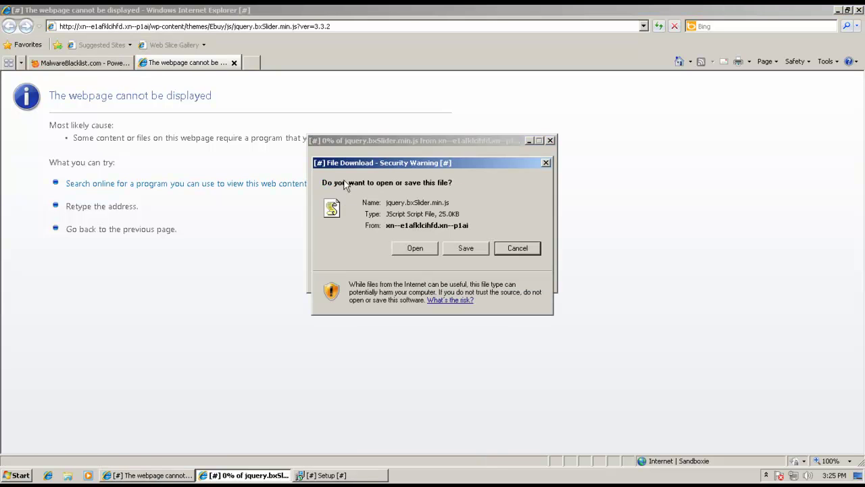
{"action": "left_click", "coordinate": [414, 248]}
{"action": "left_click", "coordinate": [454, 213]}
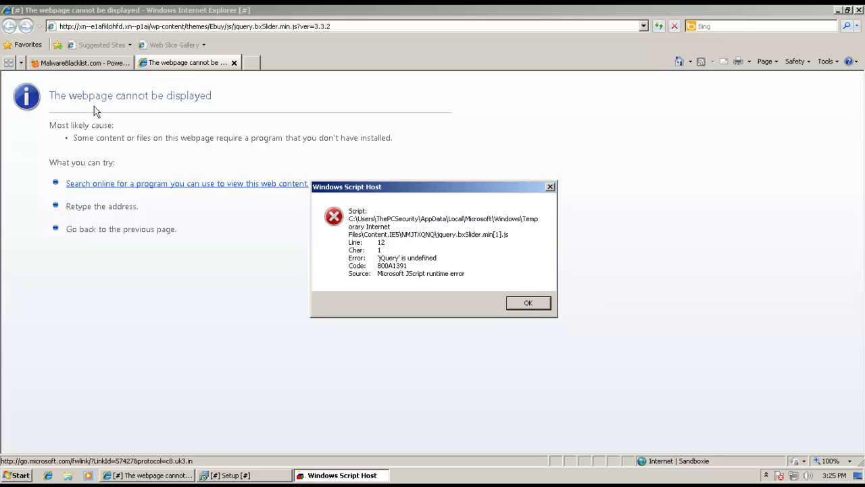
{"action": "left_click", "coordinate": [526, 302]}
Step: Copy the URL ending in manager/media/script/mootools/mootools.js from the MalwareBlacklist.com list
{"action": "left_click", "coordinate": [76, 65]}
{"action": "left_click", "coordinate": [315, 242]}
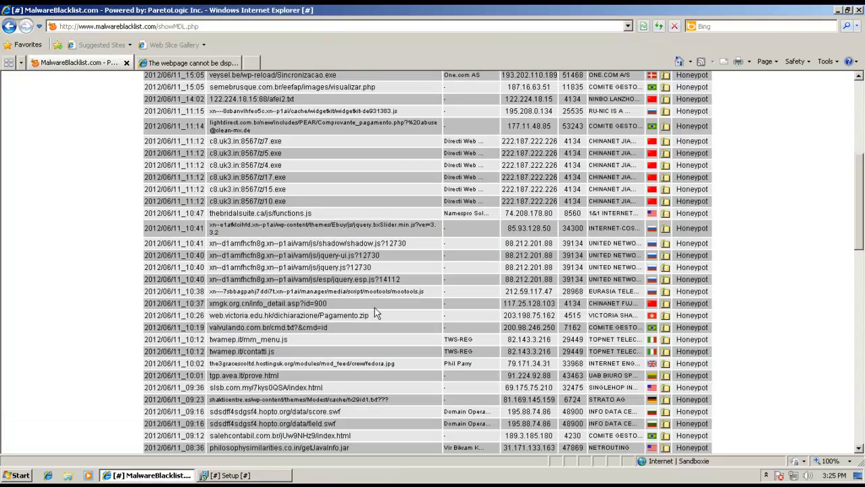
{"action": "triple_click", "coordinate": [314, 292]}
{"action": "right_click", "coordinate": [315, 294]}
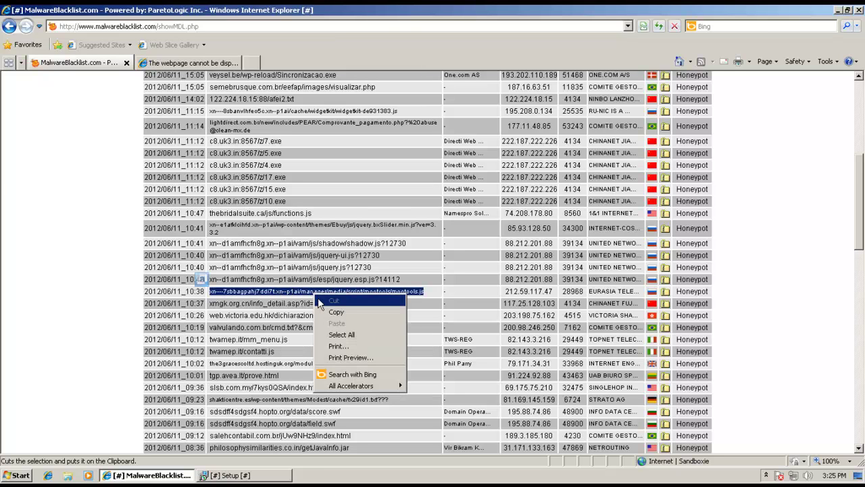
{"action": "left_click", "coordinate": [322, 314]}
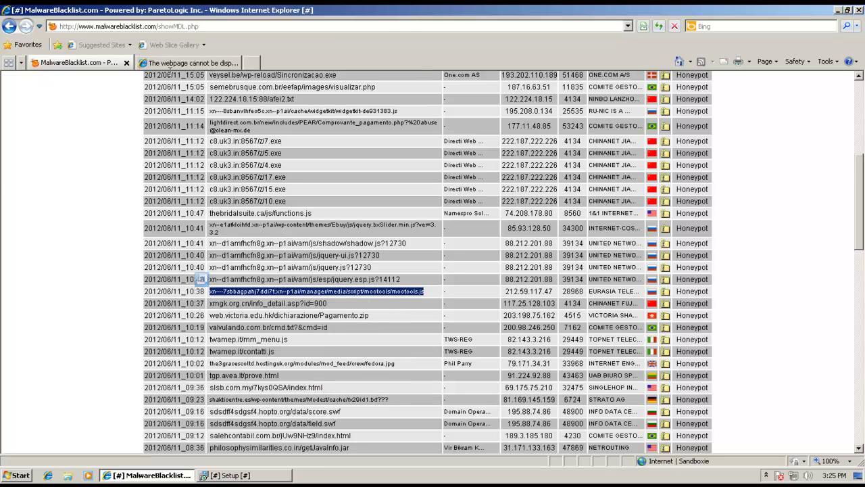
Step: Load the copied mootools.js address in the second tab, run the script and dismiss the Windows Script Host message
{"action": "left_click", "coordinate": [165, 64]}
{"action": "right_click", "coordinate": [131, 28]}
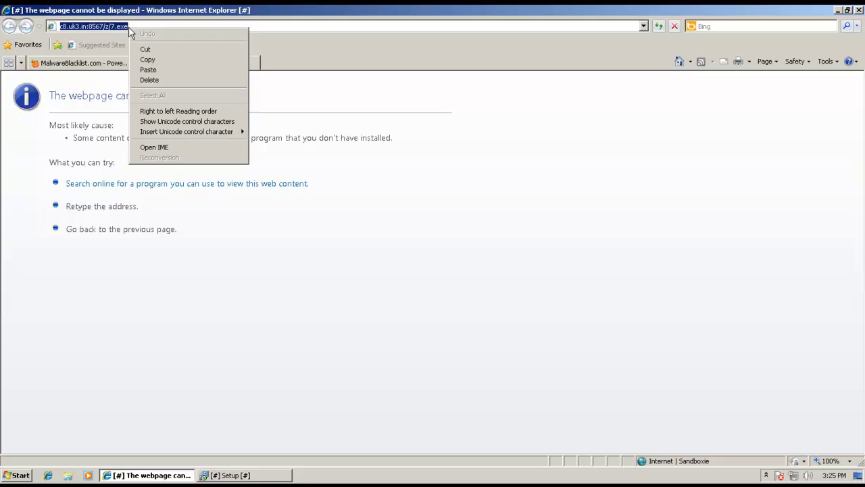
{"action": "left_click", "coordinate": [164, 70]}
{"action": "key", "text": "Return"}
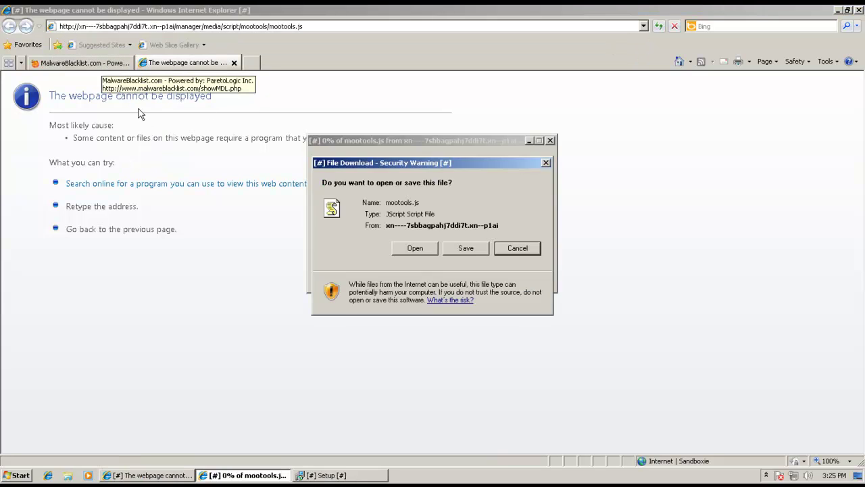
{"action": "left_click", "coordinate": [432, 251]}
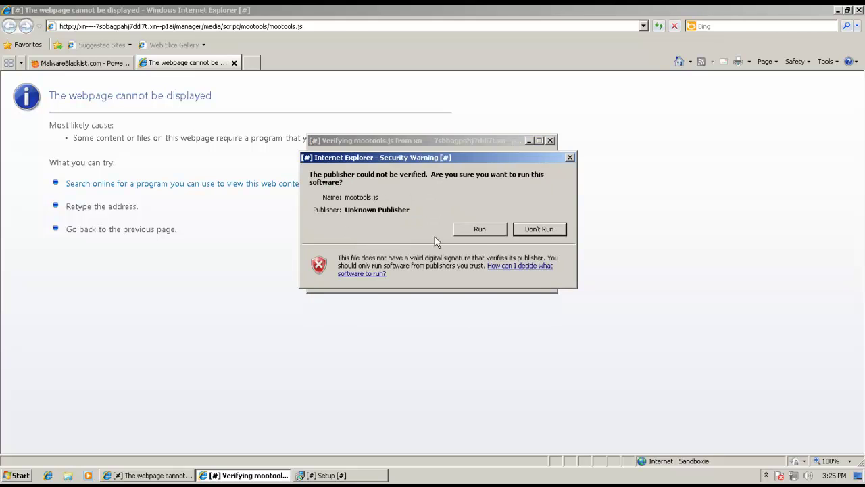
{"action": "left_click", "coordinate": [503, 228]}
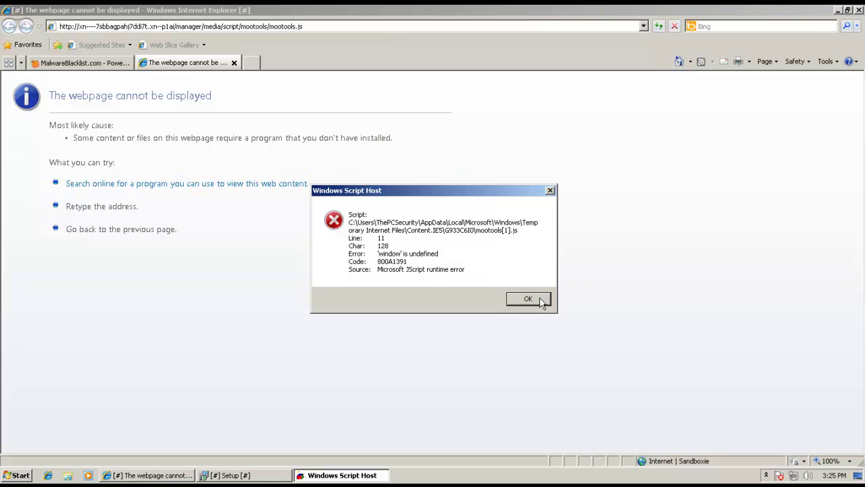
{"action": "left_click", "coordinate": [529, 299]}
Step: Copy the veysel.be/wp-reload/Sincronizacao.exe URL from further up the MalwareBlacklist.com list
{"action": "left_click", "coordinate": [78, 67]}
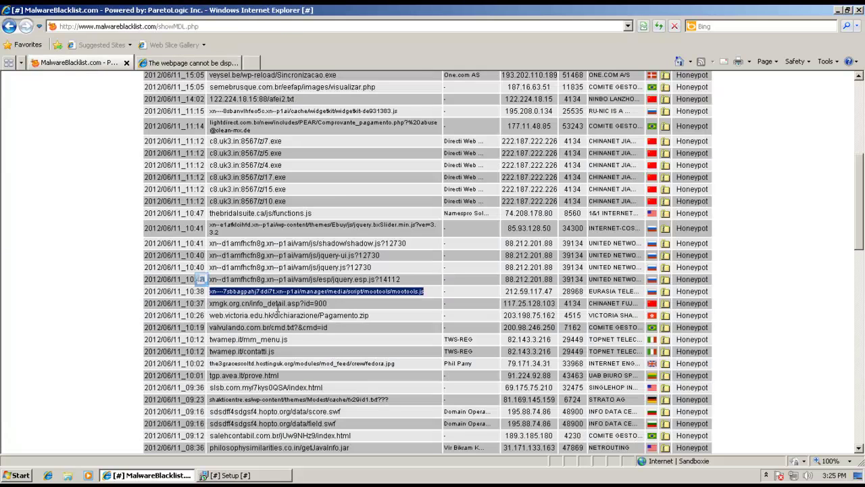
{"action": "scroll", "coordinate": [276, 279], "scroll_direction": "up", "scroll_amount": 3}
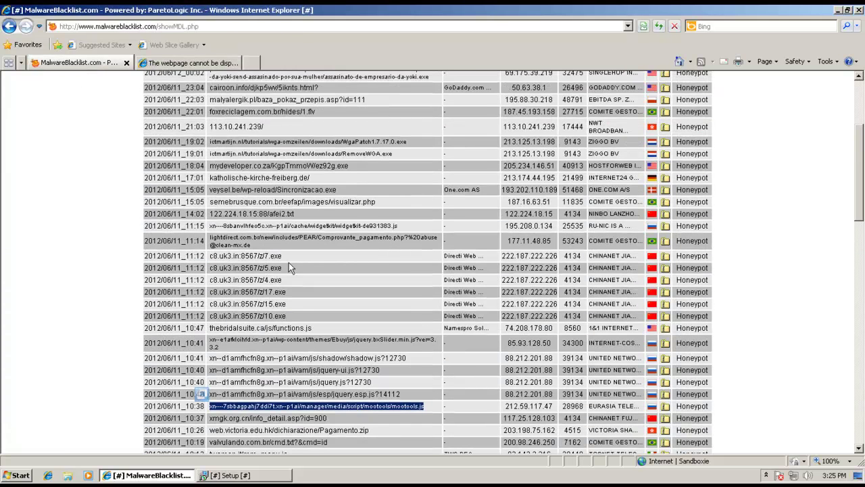
{"action": "left_click", "coordinate": [274, 218]}
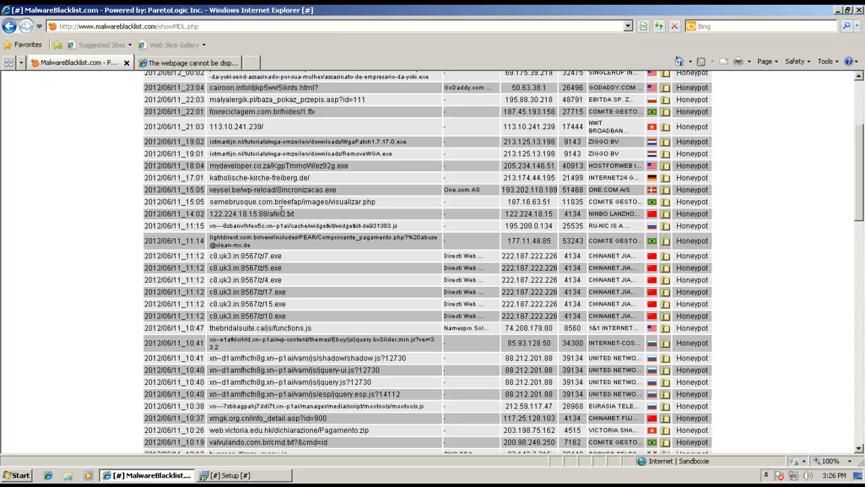
{"action": "triple_click", "coordinate": [280, 190]}
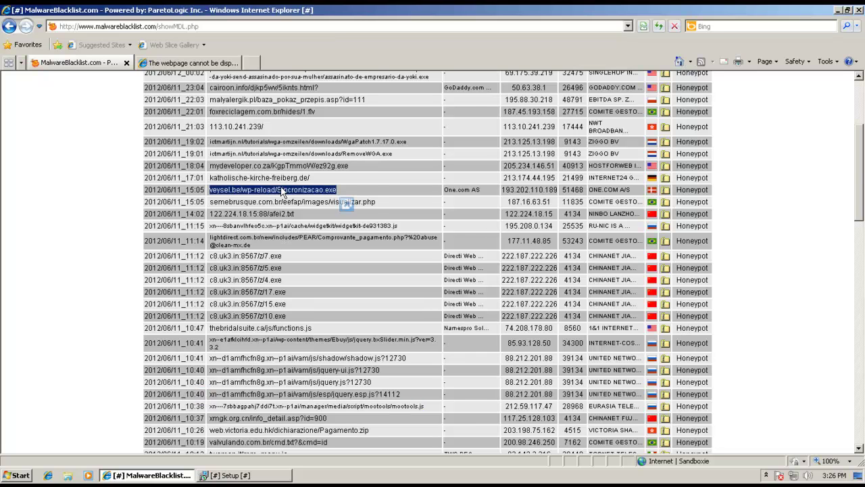
{"action": "right_click", "coordinate": [282, 191]}
{"action": "left_click", "coordinate": [304, 207]}
Step: Load the copied Sincronizacao.exe address in the second tab, then download and run the file
{"action": "left_click", "coordinate": [187, 65]}
{"action": "left_click", "coordinate": [143, 26]}
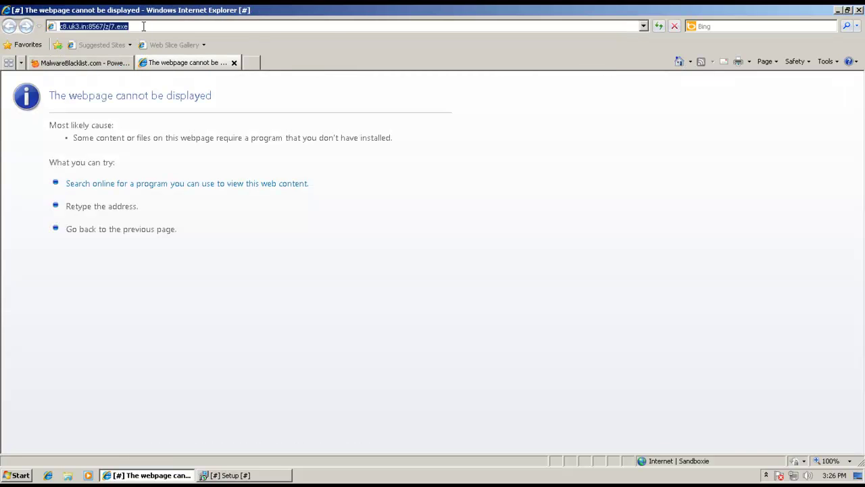
{"action": "key", "text": "ctrl+v"}
{"action": "key", "text": "Return"}
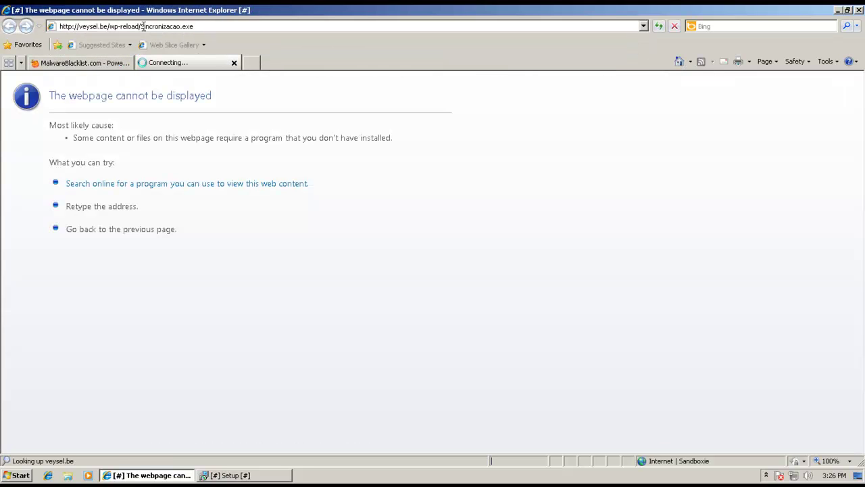
{"action": "left_click", "coordinate": [409, 249]}
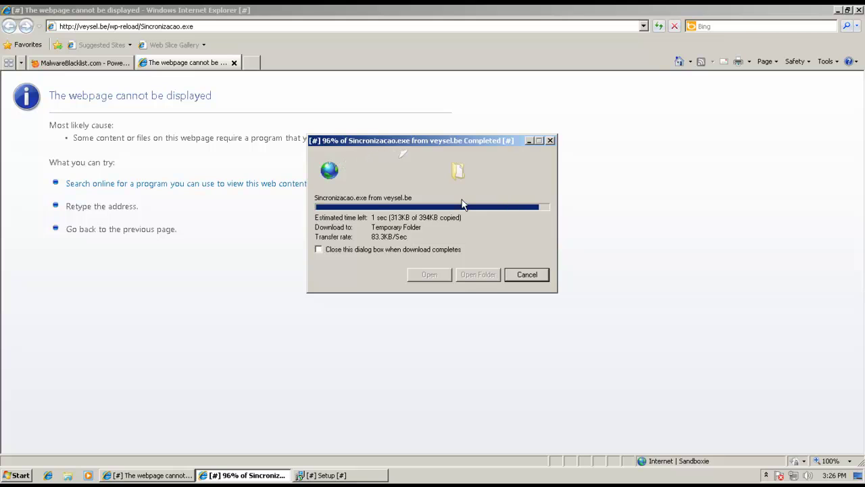
{"action": "left_click", "coordinate": [455, 218]}
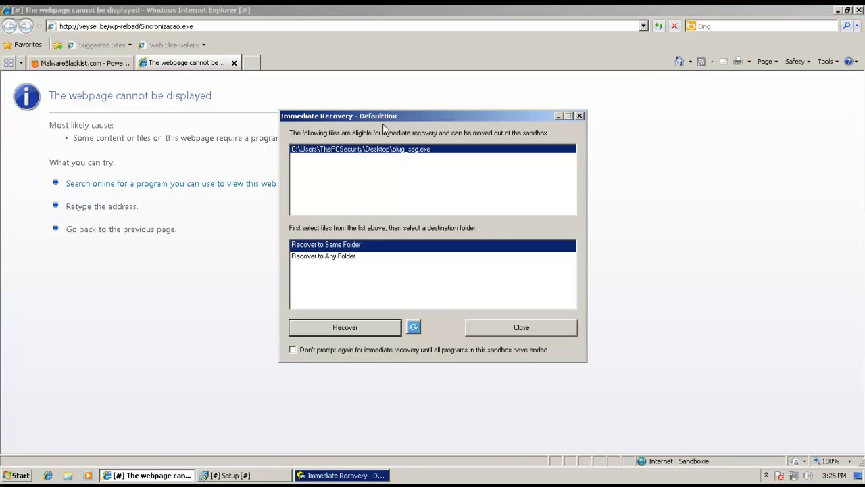
Step: Recover plug_seg.exe from the sandbox to the same folder and dismiss the plug_seg error message
{"action": "left_click", "coordinate": [360, 333]}
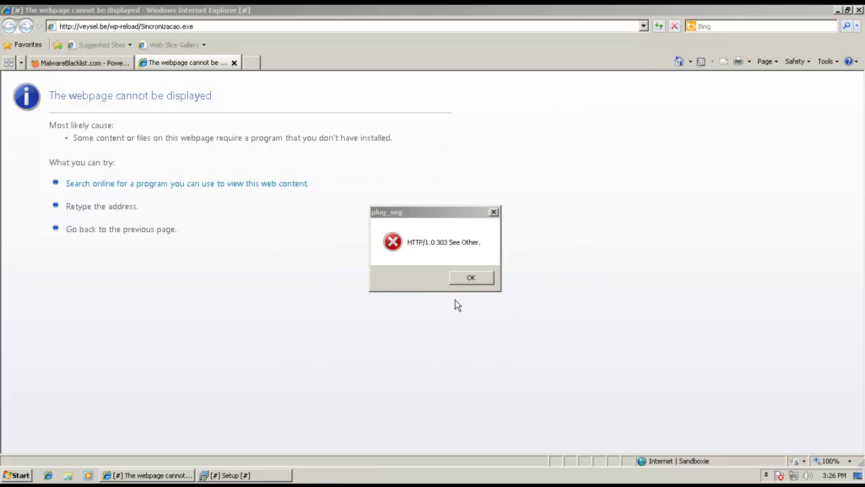
{"action": "left_click", "coordinate": [471, 278]}
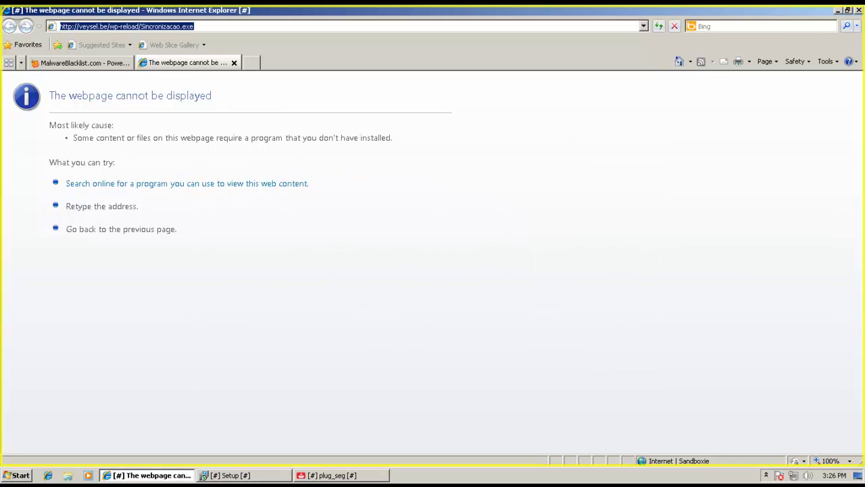
Step: Close the sandboxed browser and the Santander Internet Banking window opened by plug_seg
{"action": "left_click", "coordinate": [858, 10]}
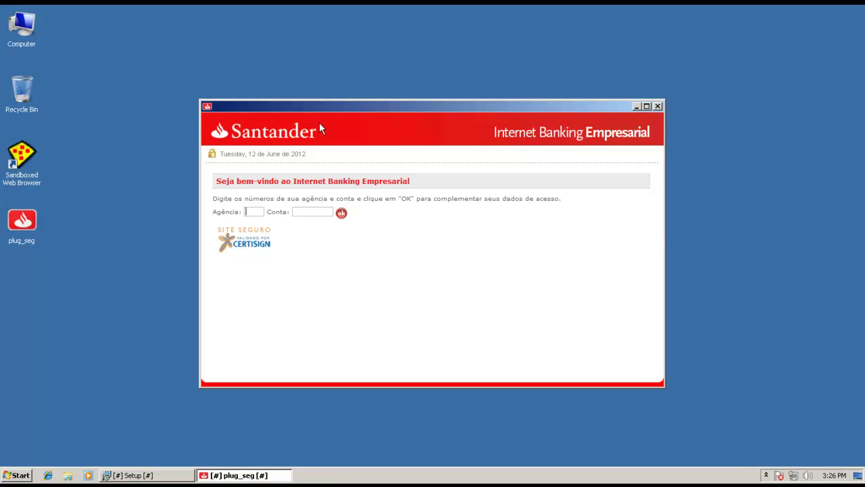
{"action": "left_click_drag", "start_coordinate": [419, 107], "coordinate": [396, 83]}
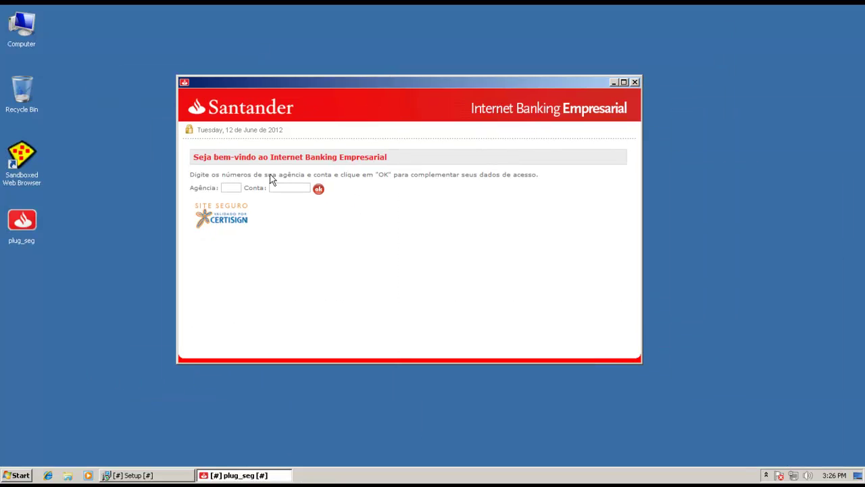
{"action": "left_click", "coordinate": [635, 82]}
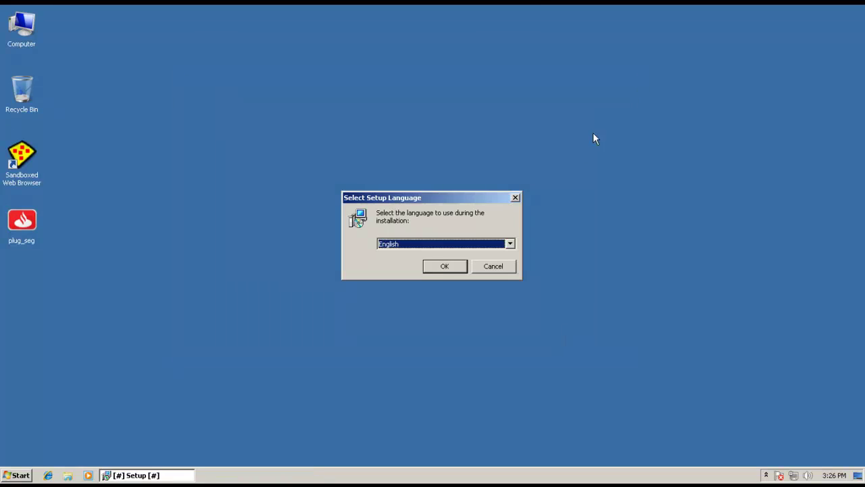
Step: Start the pending sandboxed setup in English and select the recovered plug_seg file on the desktop
{"action": "left_click", "coordinate": [441, 271]}
{"action": "left_click", "coordinate": [439, 270]}
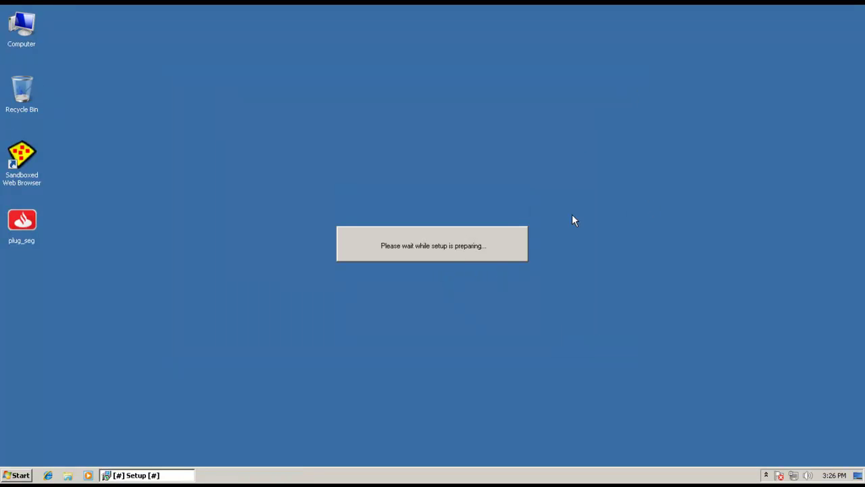
{"action": "left_click", "coordinate": [29, 234]}
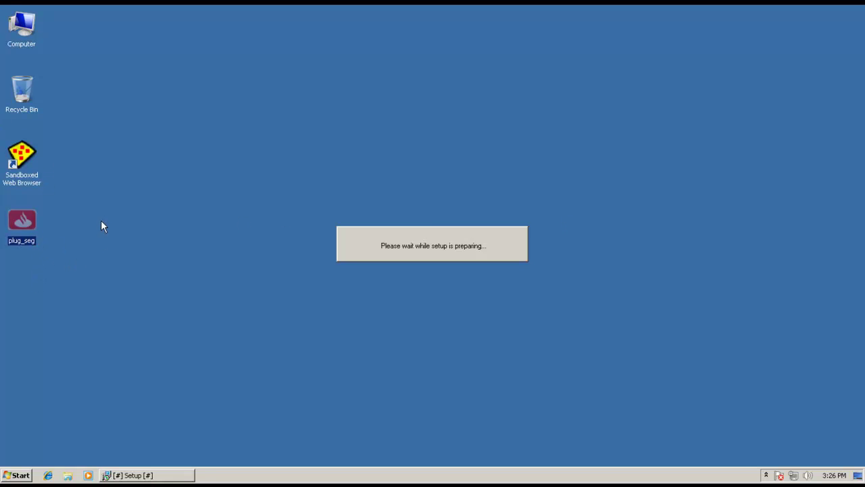
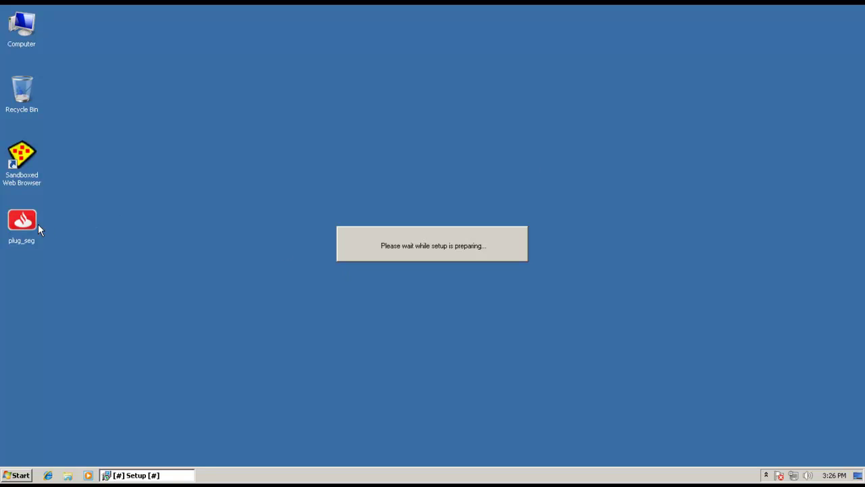
Step: Run the recovered plug_seg file from the desktop, dismiss its error message and close the Santander window it opens
{"action": "left_click", "coordinate": [38, 224]}
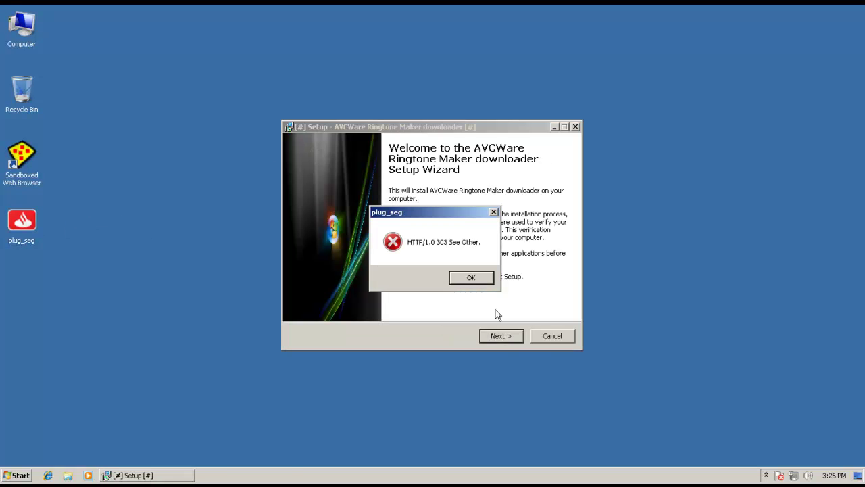
{"action": "left_click", "coordinate": [467, 280]}
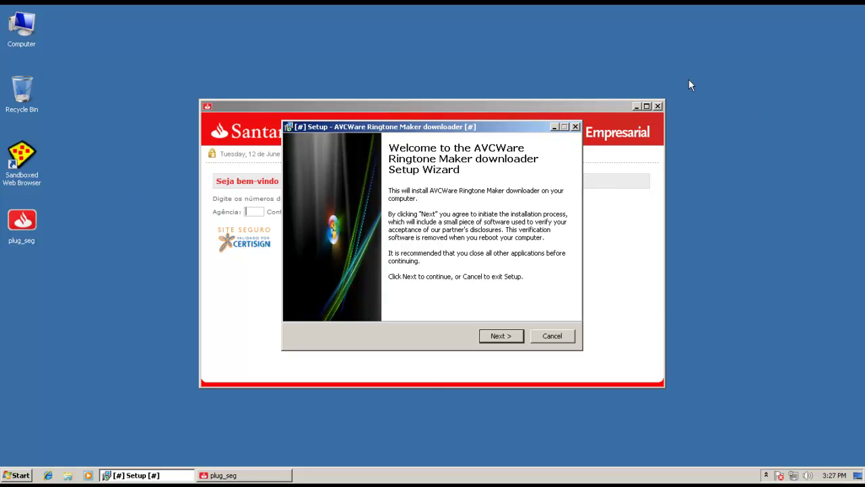
{"action": "left_click", "coordinate": [657, 106]}
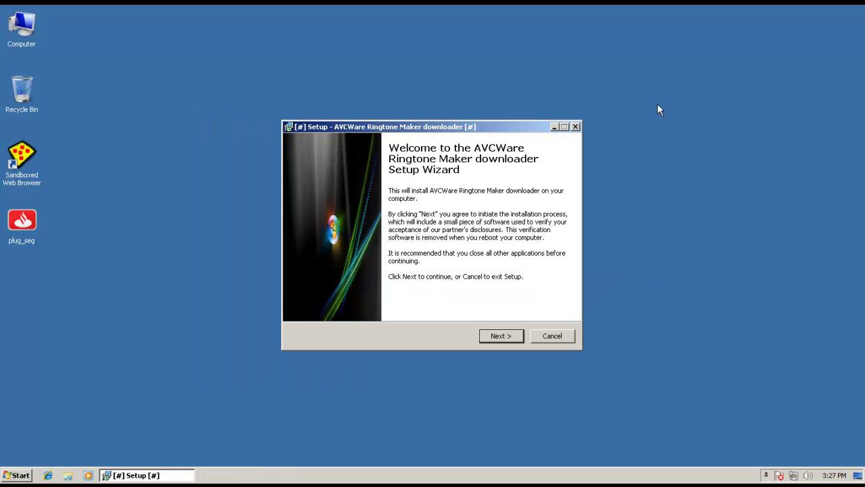
Step: Advance the AVCWare Ringtone Maker setup, keeping the Ringtone Maker download selected and accepting the bundled RelevantKnowledge software
{"action": "left_click", "coordinate": [501, 337]}
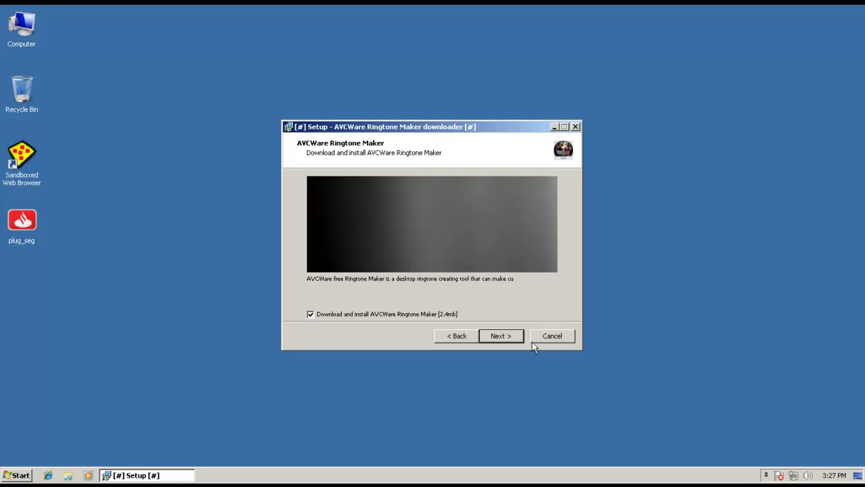
{"action": "left_click", "coordinate": [503, 336]}
{"action": "left_click", "coordinate": [491, 334]}
{"action": "left_click", "coordinate": [356, 316]}
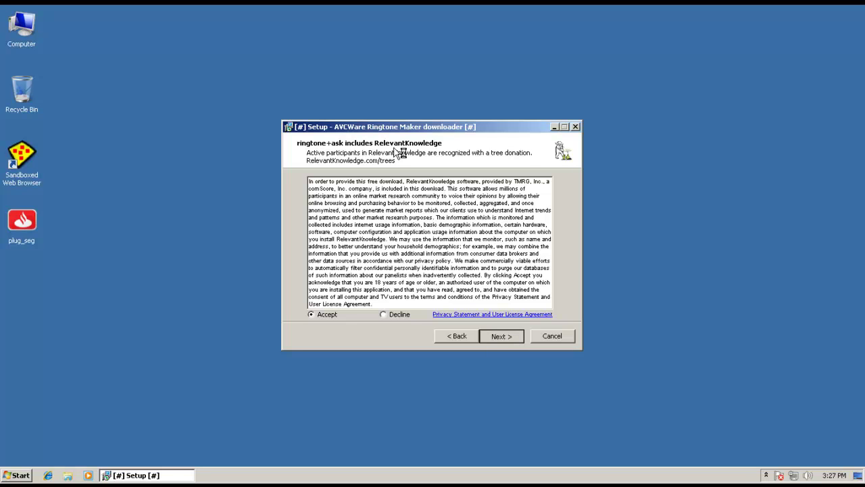
{"action": "left_click", "coordinate": [494, 337]}
{"action": "left_click", "coordinate": [499, 336]}
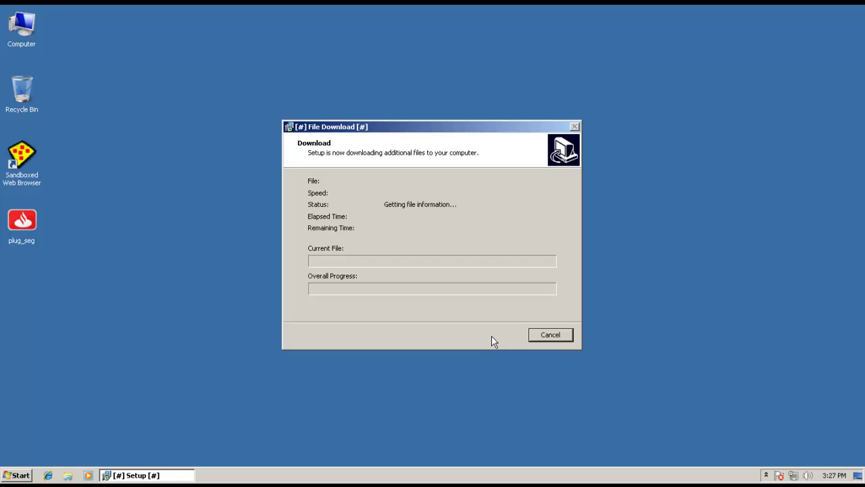
Step: Cancel the isbbundle.exe download and get past the setup's short survey without answering its questions
{"action": "left_click", "coordinate": [544, 338]}
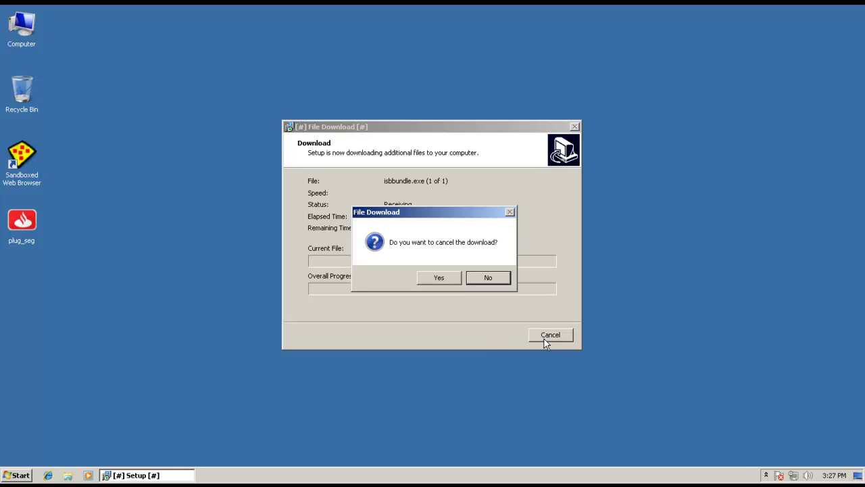
{"action": "left_click", "coordinate": [436, 280]}
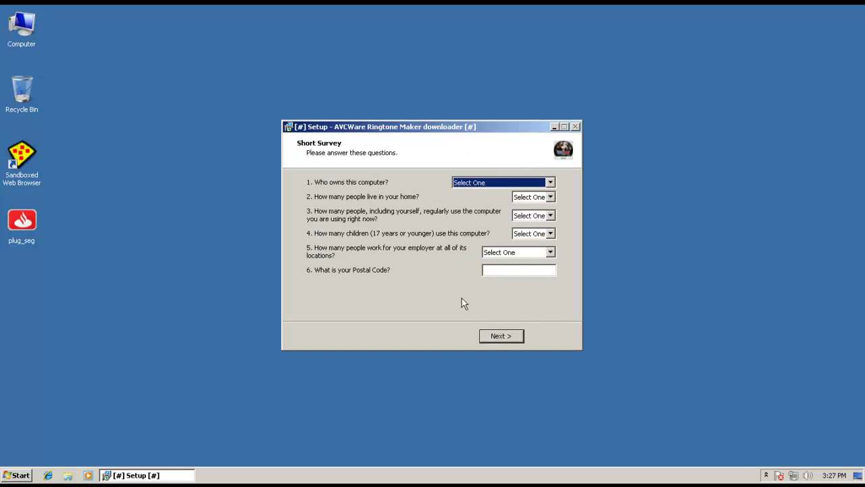
{"action": "left_click", "coordinate": [499, 337]}
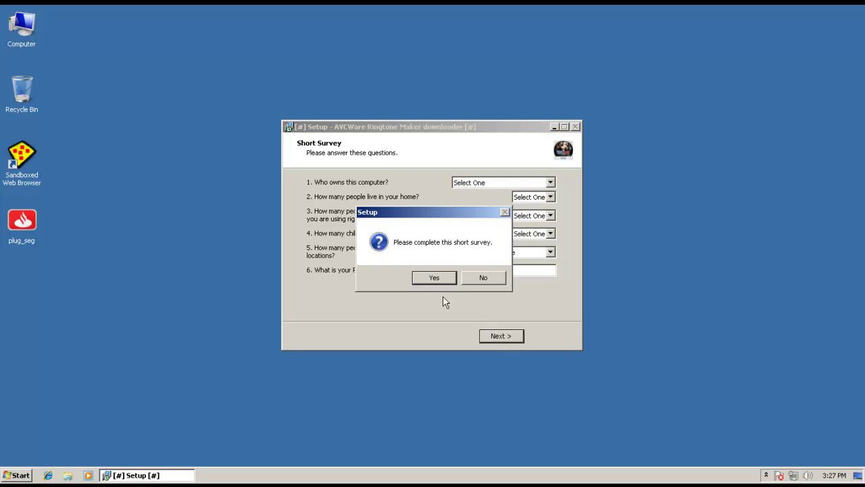
{"action": "left_click", "coordinate": [432, 283]}
{"action": "left_click", "coordinate": [510, 334]}
{"action": "left_click", "coordinate": [492, 279]}
{"action": "left_click", "coordinate": [490, 279]}
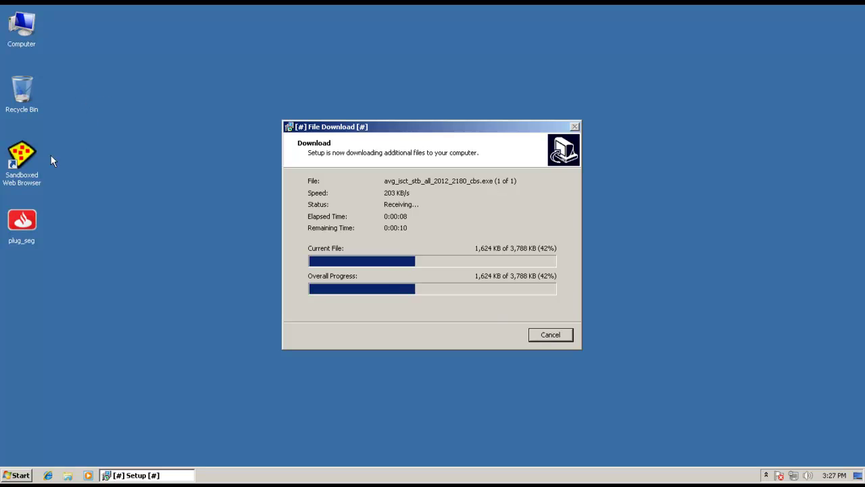
{"action": "right_click", "coordinate": [36, 102]}
{"action": "left_click", "coordinate": [152, 106]}
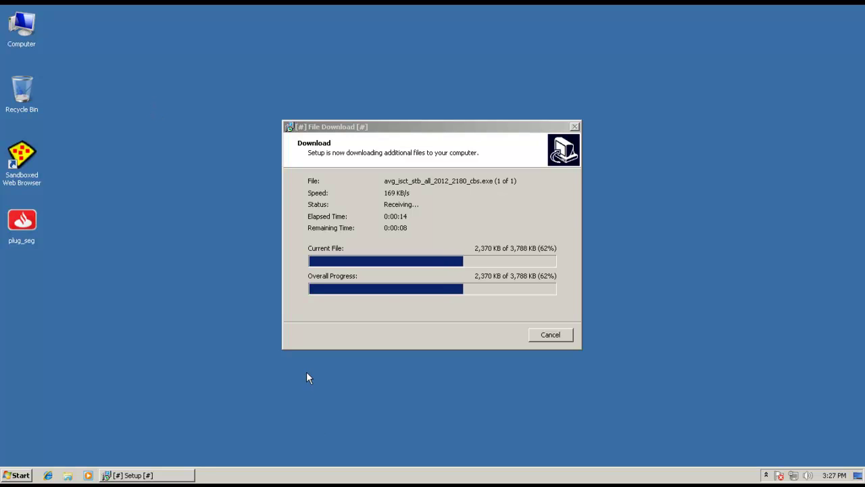
{"action": "left_click", "coordinate": [340, 265]}
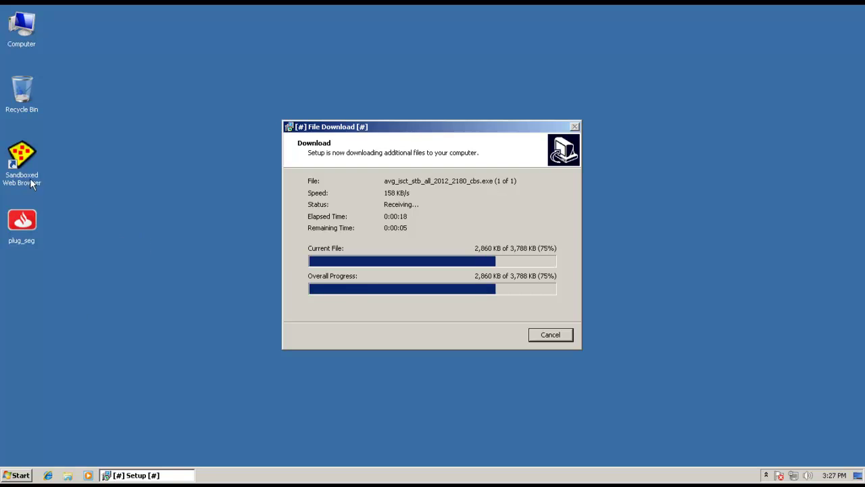
Step: Open Sandboxie Control and look through the programs running in Sandbox DefaultBox
{"action": "left_click", "coordinate": [17, 475]}
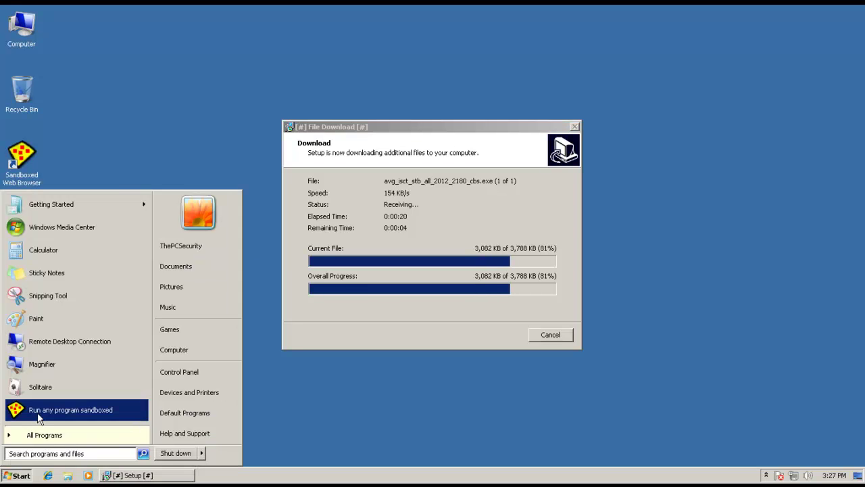
{"action": "left_click", "coordinate": [57, 433]}
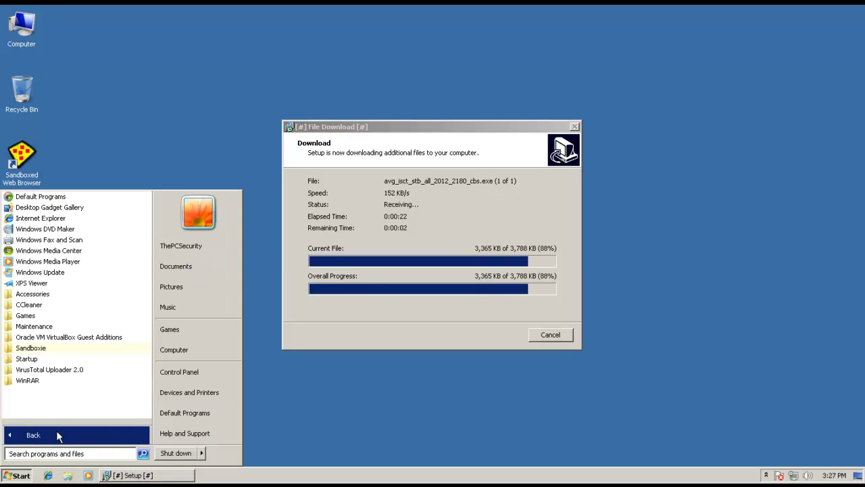
{"action": "left_click", "coordinate": [64, 348]}
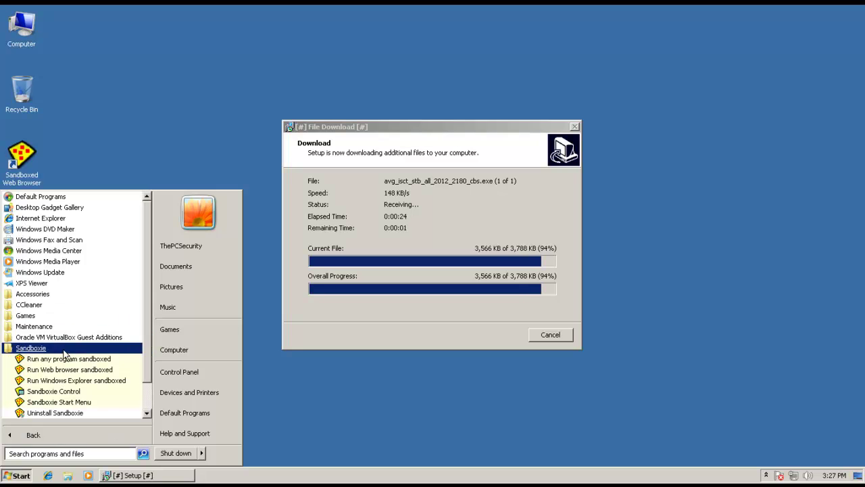
{"action": "left_click", "coordinate": [71, 395]}
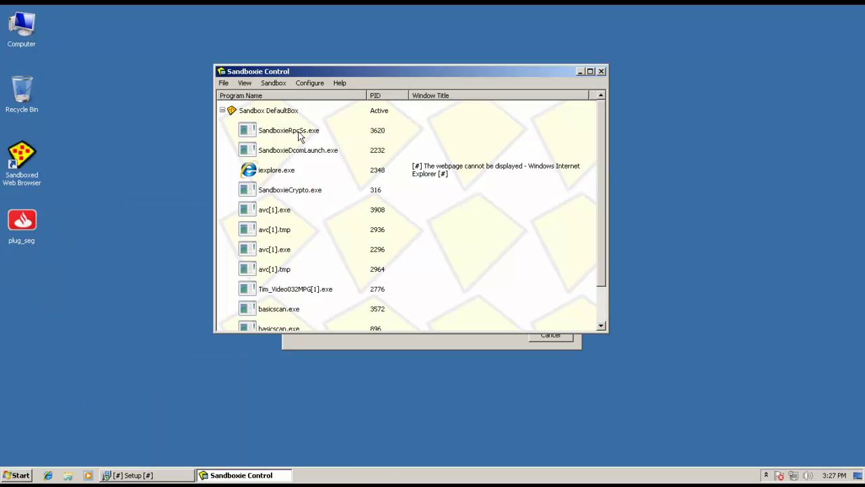
{"action": "left_click", "coordinate": [305, 155]}
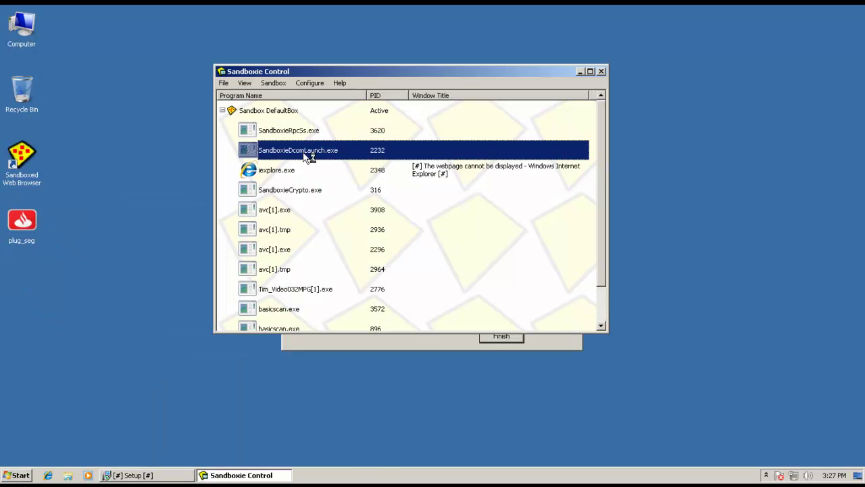
{"action": "left_click", "coordinate": [282, 215]}
{"action": "scroll", "coordinate": [317, 215], "scroll_direction": "down", "scroll_amount": 1}
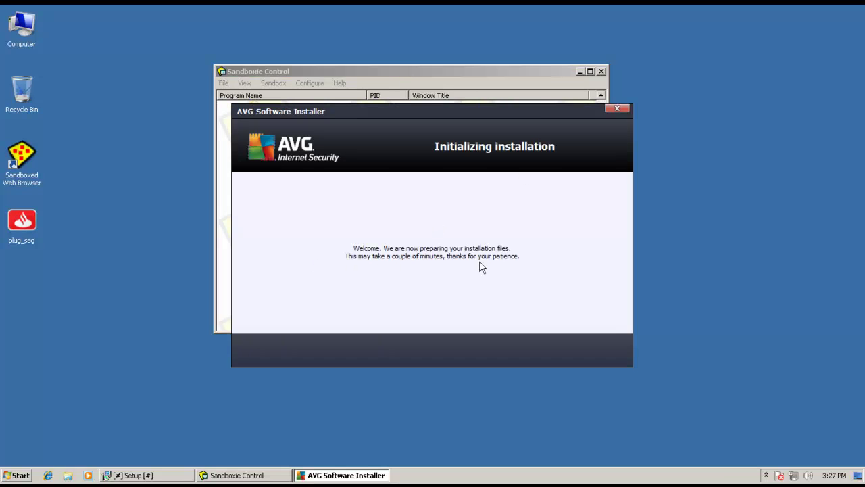
Step: Cancel the AVG 2012 installation and finish the AVCWare Ringtone Maker setup wizard
{"action": "left_click", "coordinate": [620, 109]}
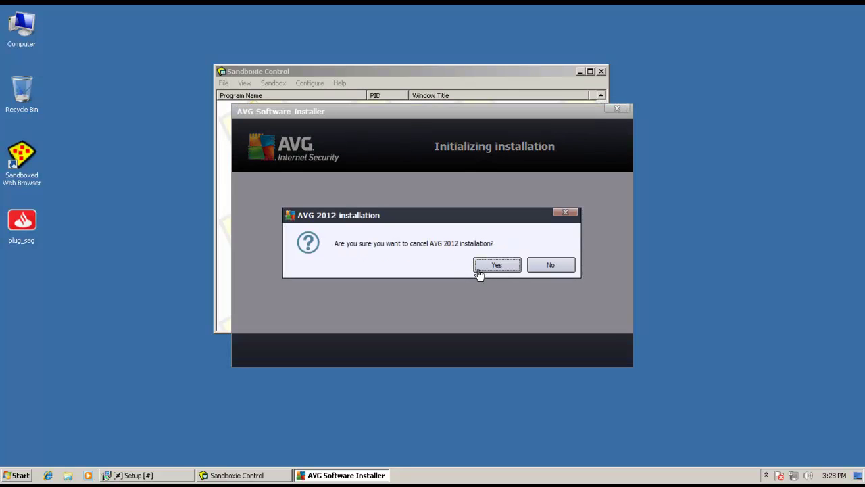
{"action": "left_click", "coordinate": [482, 267]}
{"action": "left_click", "coordinate": [435, 344]}
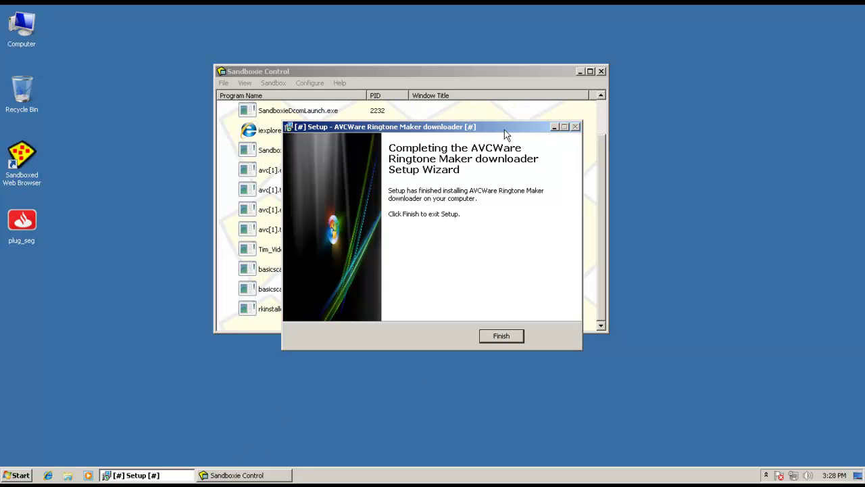
{"action": "left_click", "coordinate": [514, 438]}
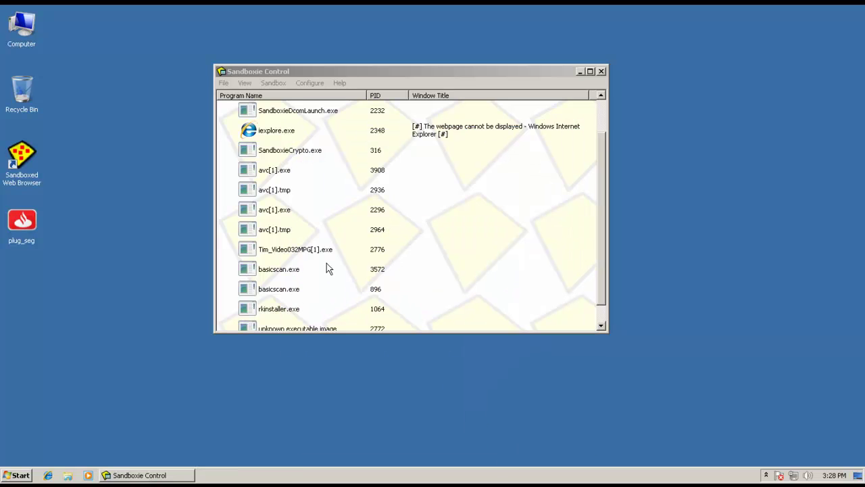
Step: Examine the programs still running in Sandbox DefaultBox, including rkinstaller.exe, SandboxieDcomLaunch.exe and Tim_Video032MPG[1].exe
{"action": "left_click", "coordinate": [313, 228]}
{"action": "left_click", "coordinate": [282, 269]}
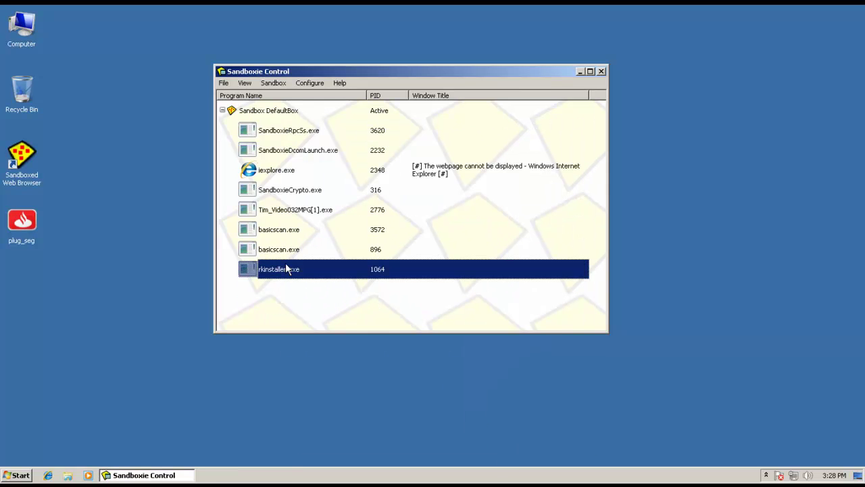
{"action": "left_click", "coordinate": [312, 234]}
{"action": "left_click", "coordinate": [313, 150]}
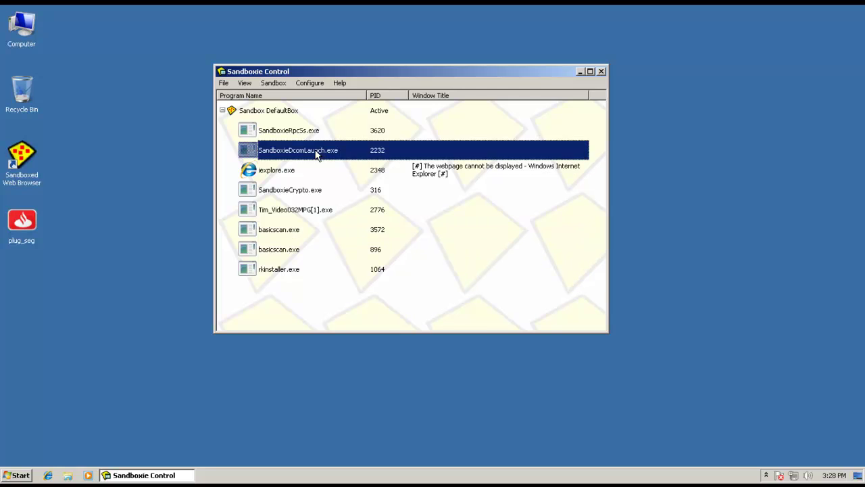
{"action": "left_click", "coordinate": [295, 131]}
{"action": "left_click", "coordinate": [298, 154]}
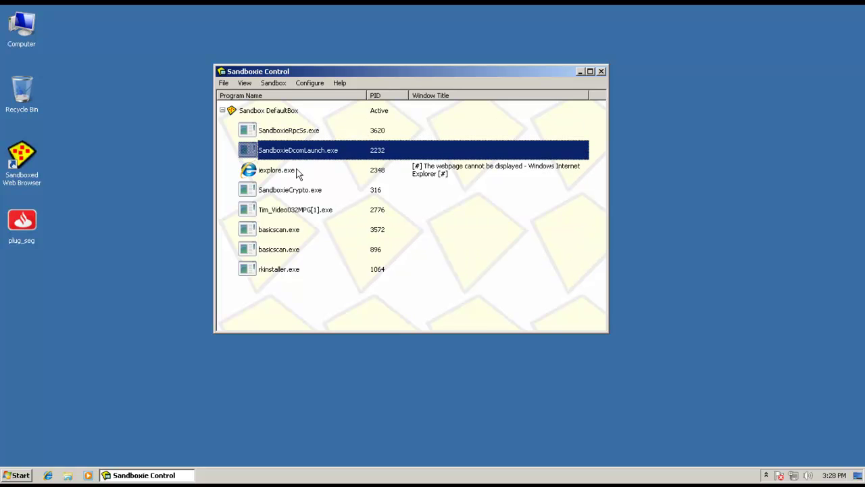
{"action": "left_click", "coordinate": [292, 216]}
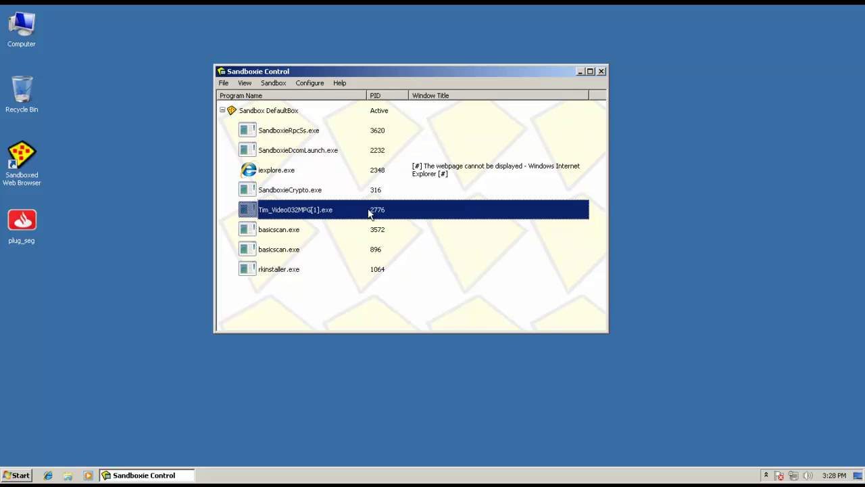
Step: Review Sandboxie Control's View, Sandbox, Configure and Help commands without applying any, and close its window
{"action": "left_click", "coordinate": [273, 82]}
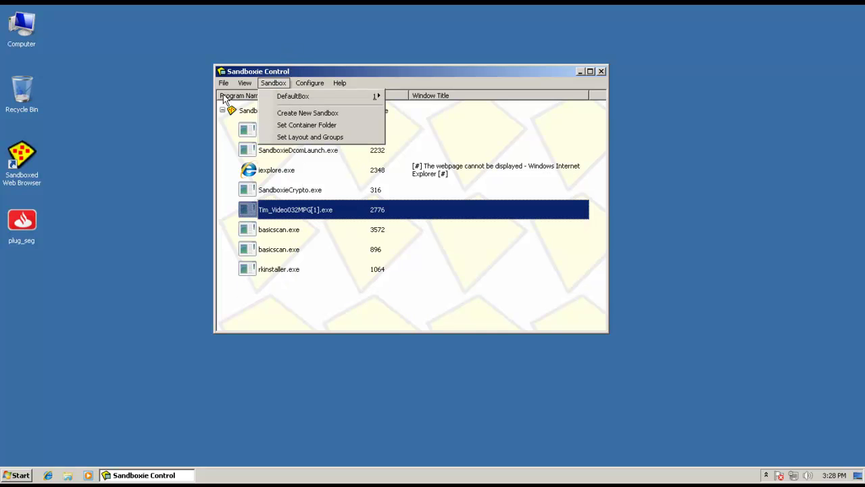
{"action": "mouse_move", "coordinate": [223, 83]}
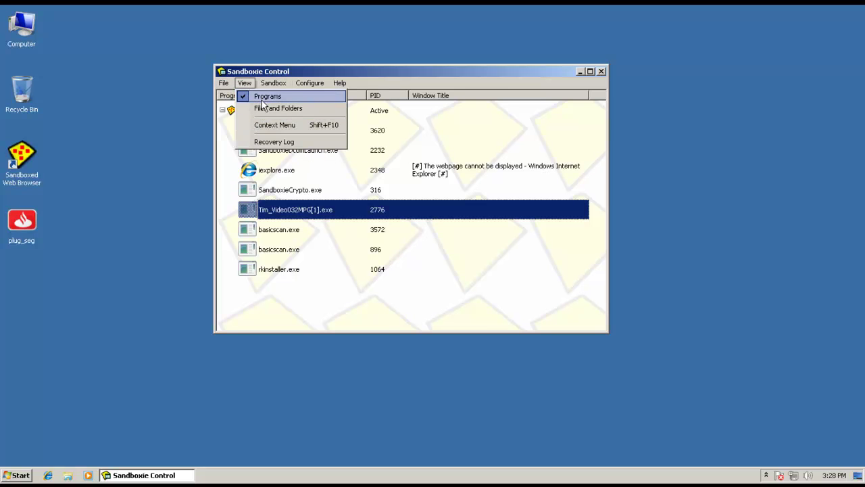
{"action": "mouse_move", "coordinate": [270, 84]}
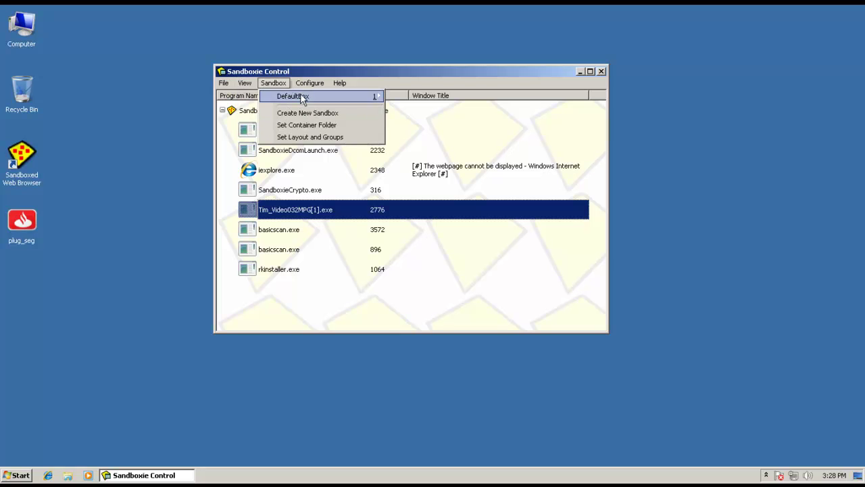
{"action": "mouse_move", "coordinate": [308, 83]}
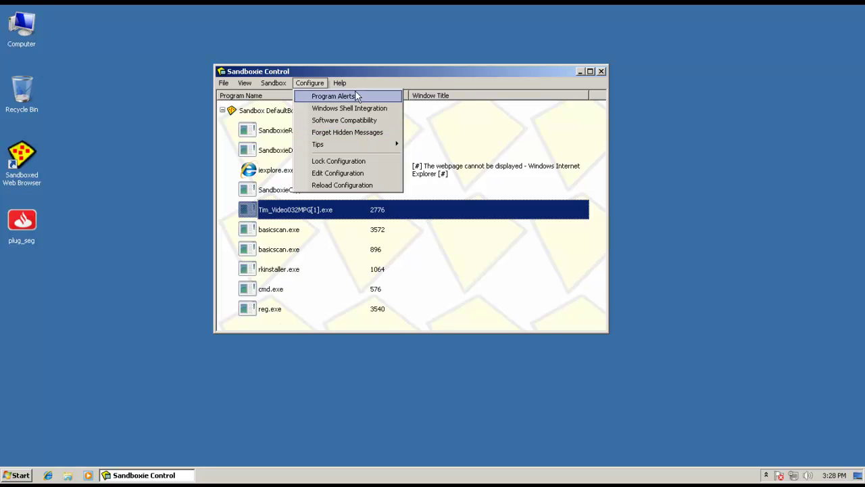
{"action": "mouse_move", "coordinate": [347, 88]}
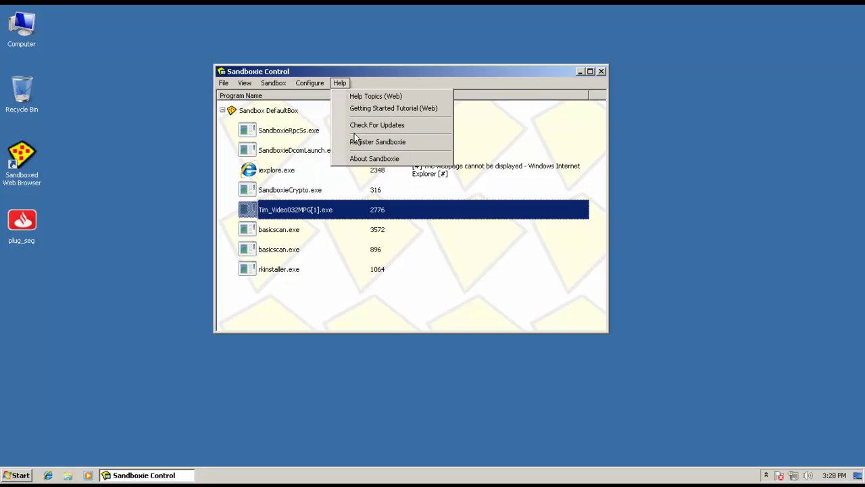
{"action": "left_click", "coordinate": [240, 155]}
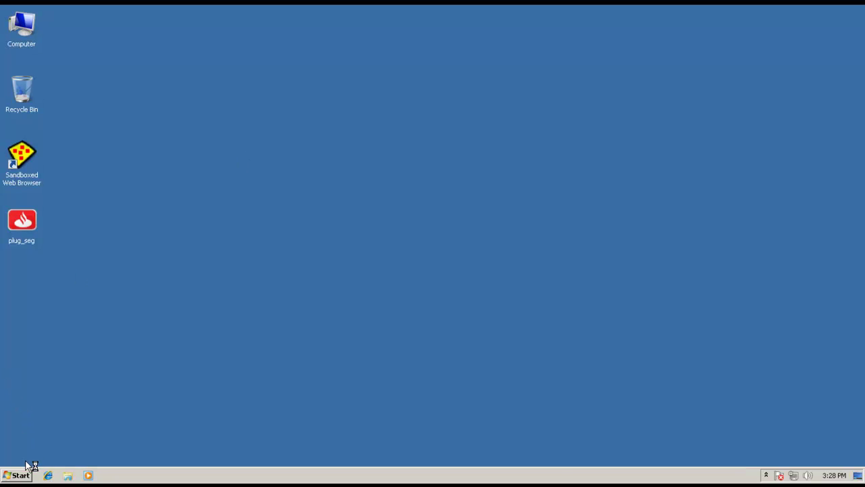
{"action": "left_click", "coordinate": [766, 475]}
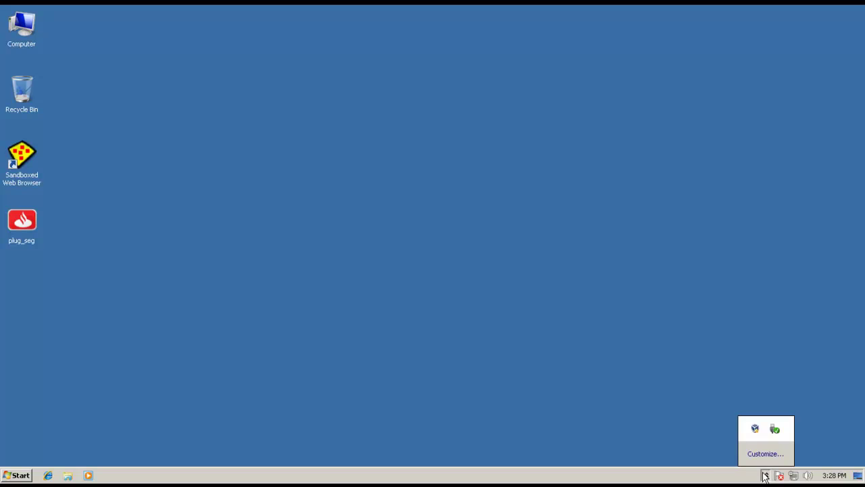
{"action": "right_click", "coordinate": [25, 79]}
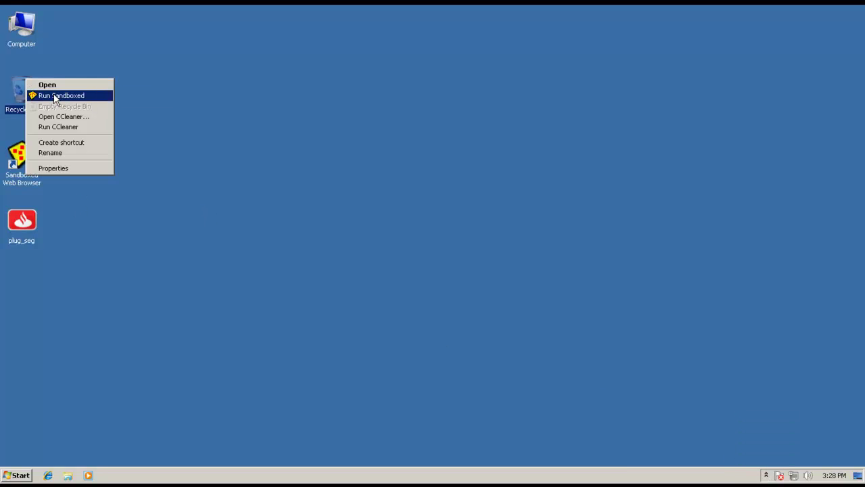
{"action": "left_click", "coordinate": [201, 154]}
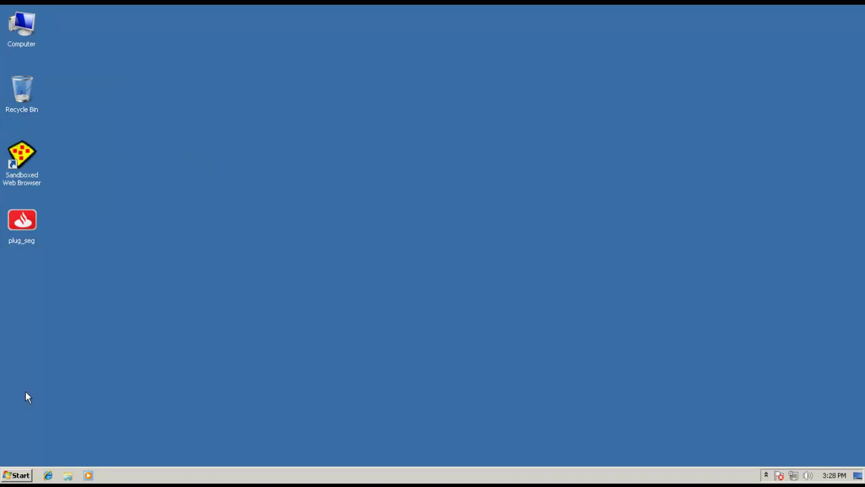
{"action": "left_click", "coordinate": [20, 475]}
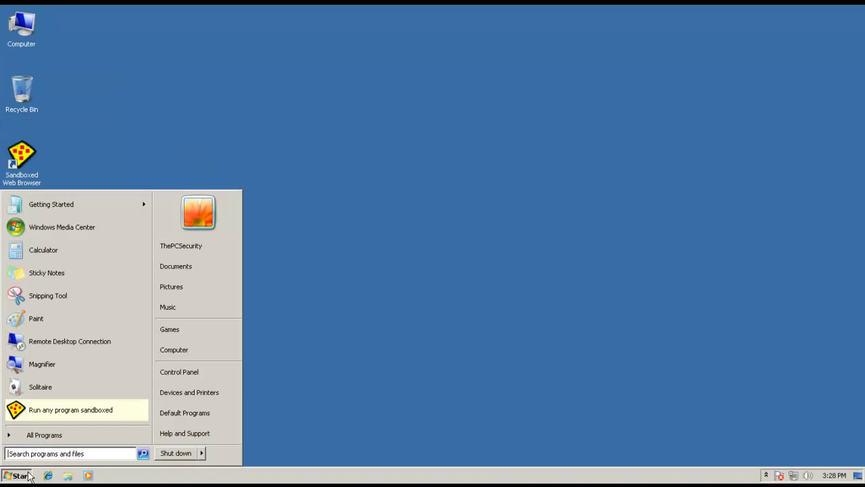
{"action": "left_click", "coordinate": [201, 453]}
{"action": "left_click", "coordinate": [280, 425]}
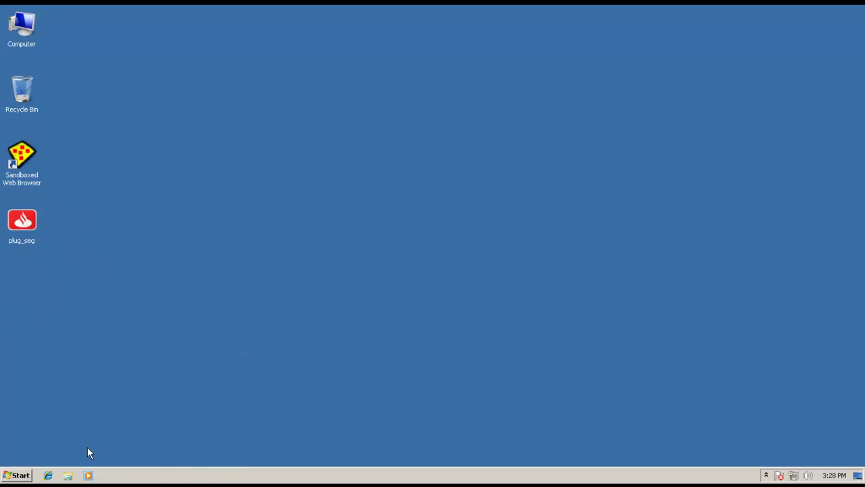
{"action": "left_click", "coordinate": [18, 475]}
{"action": "left_click", "coordinate": [41, 411]}
{"action": "left_click", "coordinate": [469, 338]}
Step: Reopen Sandboxie Control, terminate all programs running in the sandbox, and close its window
{"action": "left_click", "coordinate": [8, 475]}
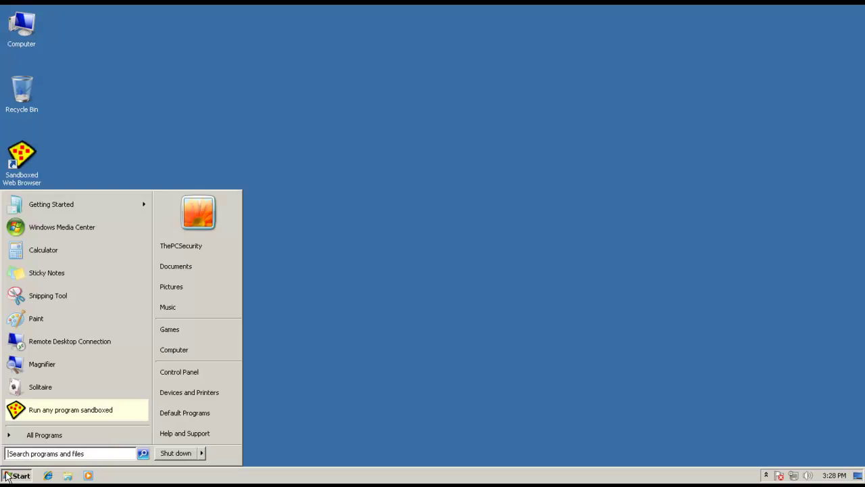
{"action": "left_click", "coordinate": [52, 436]}
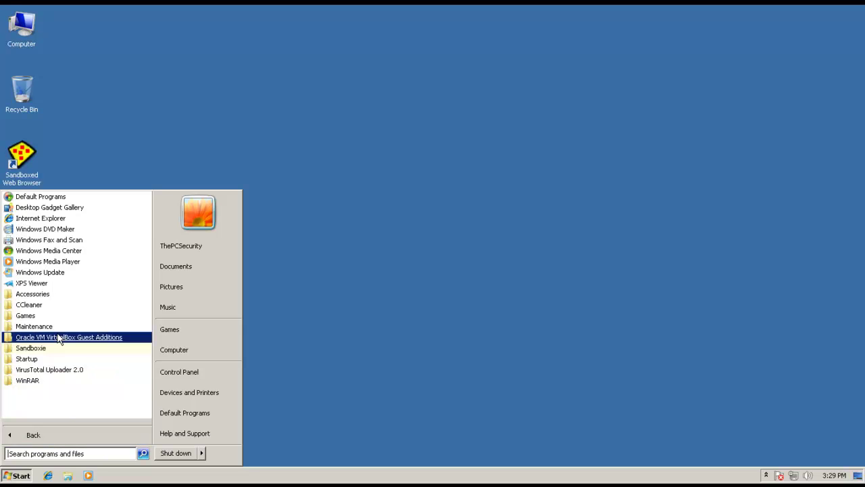
{"action": "left_click", "coordinate": [50, 351]}
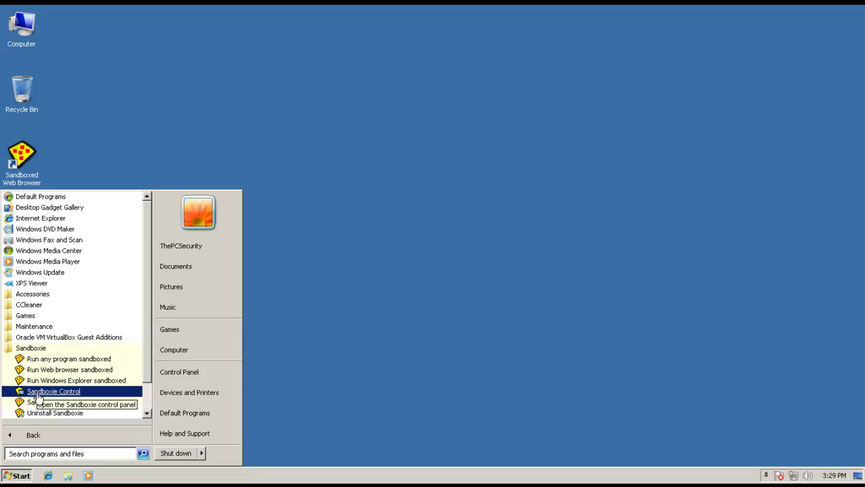
{"action": "left_click", "coordinate": [54, 391]}
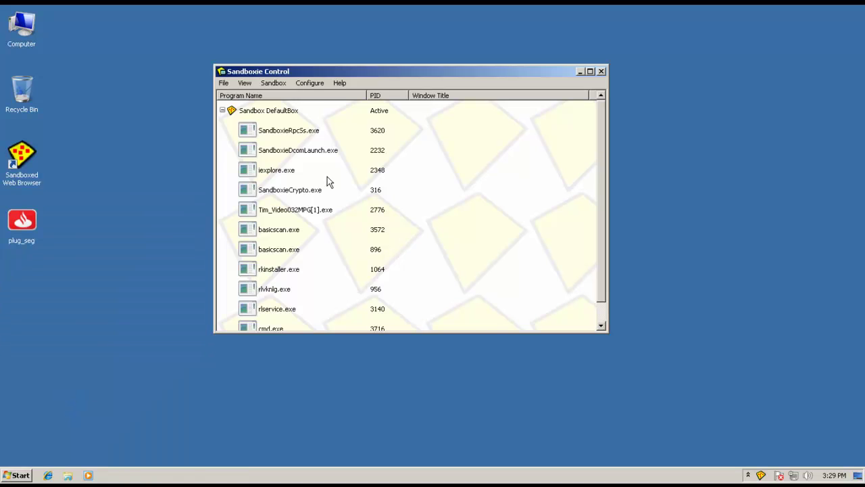
{"action": "left_click", "coordinate": [223, 83]}
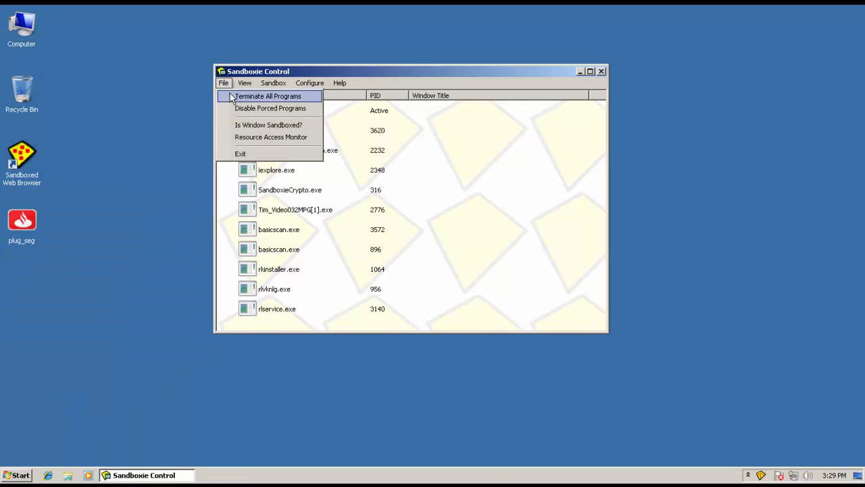
{"action": "left_click", "coordinate": [232, 96]}
{"action": "left_click", "coordinate": [435, 228]}
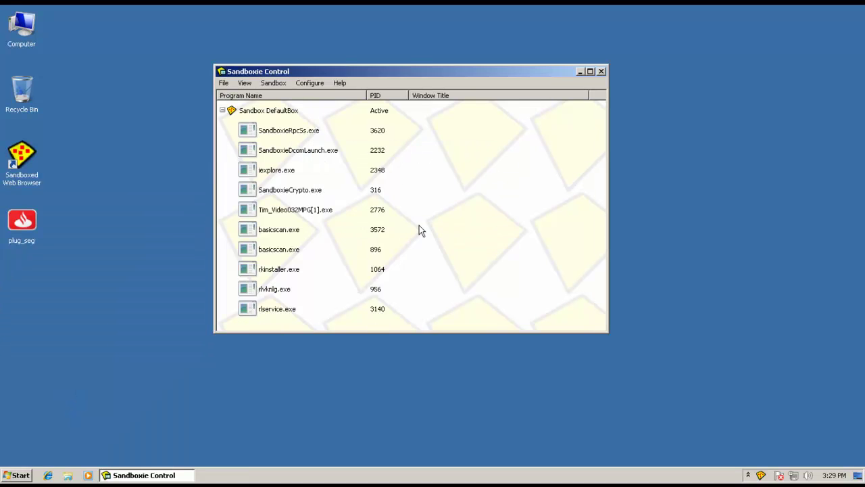
{"action": "left_click", "coordinate": [600, 72]}
{"action": "left_click", "coordinate": [456, 227]}
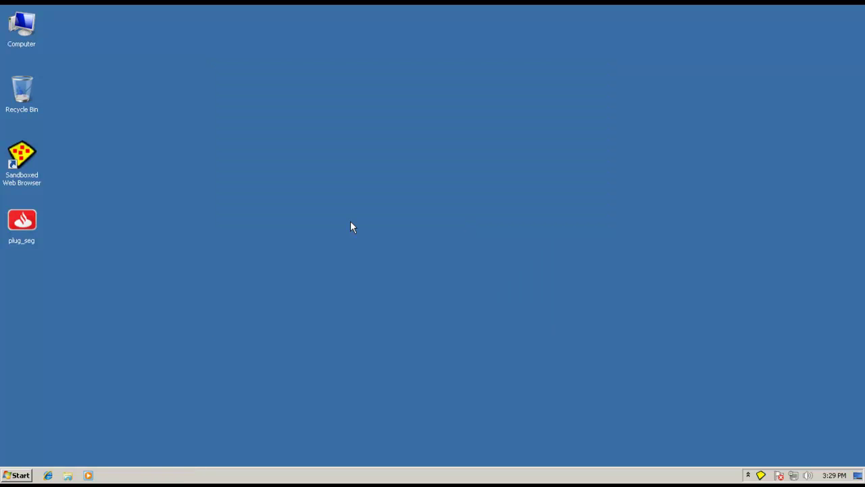
Step: Run CCleaner on the Recycle Bin and allow it to make changes to the computer
{"action": "right_click", "coordinate": [28, 107]}
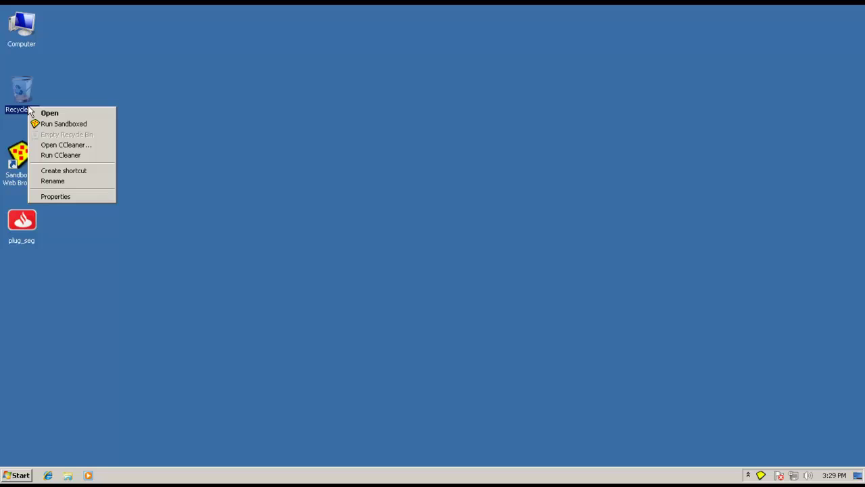
{"action": "left_click", "coordinate": [42, 154]}
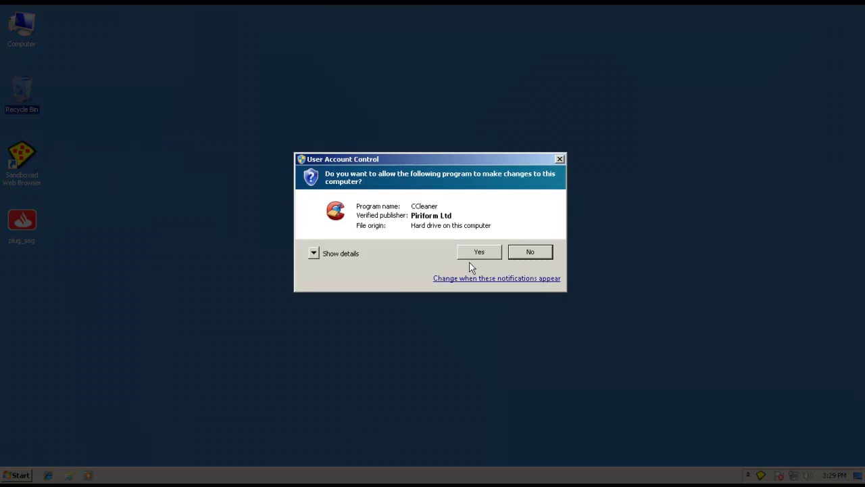
{"action": "left_click", "coordinate": [476, 255]}
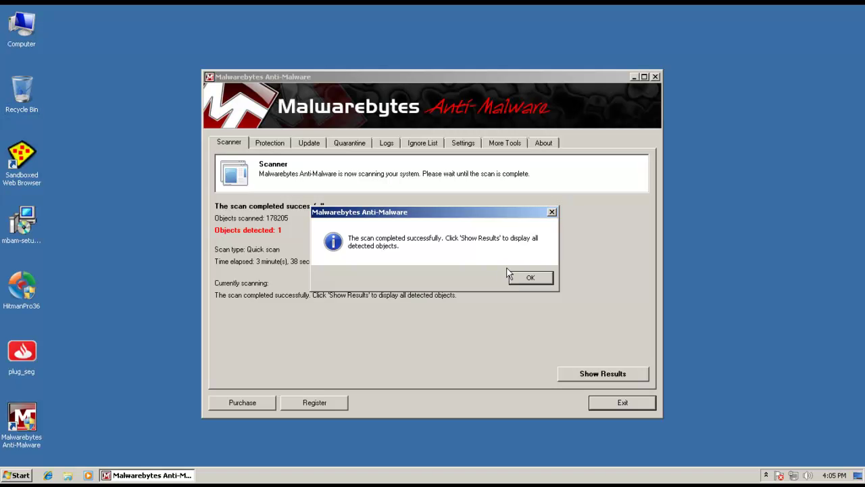
Step: Show the Malwarebytes quick scan results and examine the detected item's full vendor name, category and file path
{"action": "left_click", "coordinate": [523, 278]}
{"action": "left_click", "coordinate": [595, 374]}
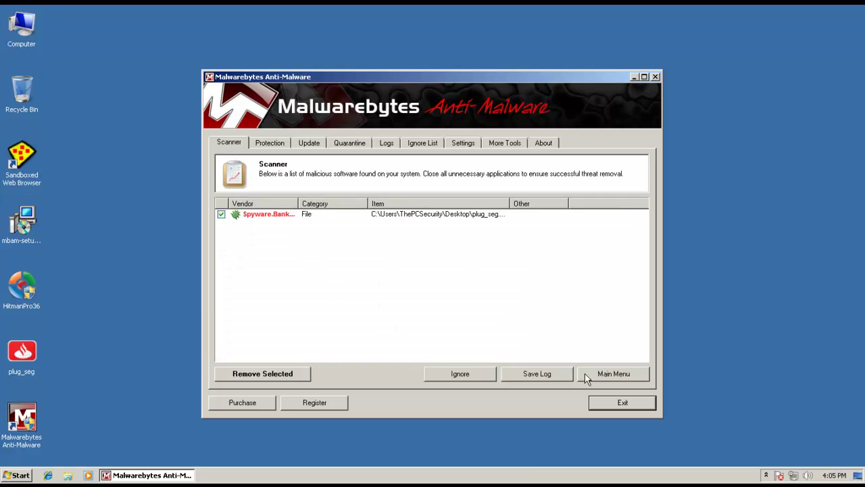
{"action": "left_click", "coordinate": [279, 216]}
{"action": "left_click_drag", "start_coordinate": [298, 203], "coordinate": [551, 204]}
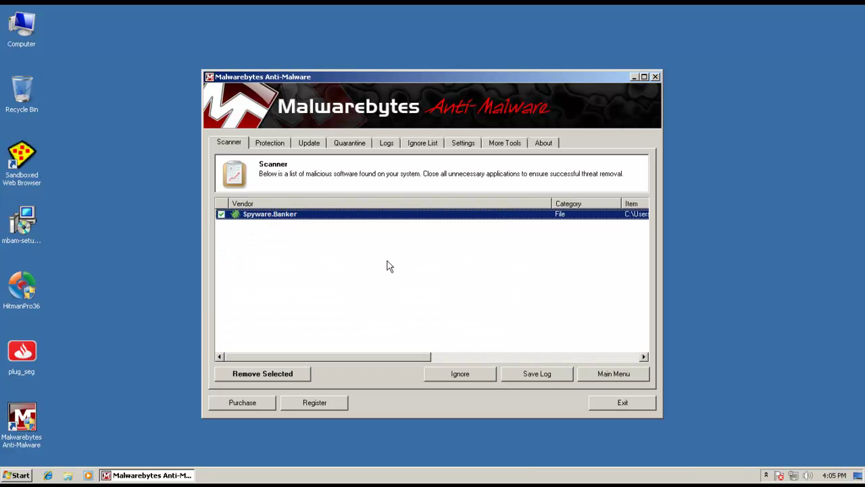
{"action": "scroll", "coordinate": [334, 361], "scroll_direction": "right", "scroll_amount": 3}
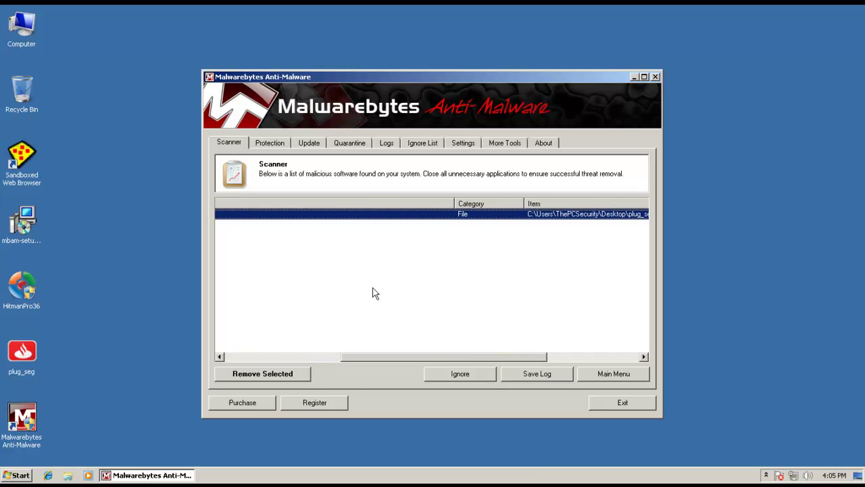
{"action": "left_click_drag", "start_coordinate": [438, 356], "coordinate": [585, 382]}
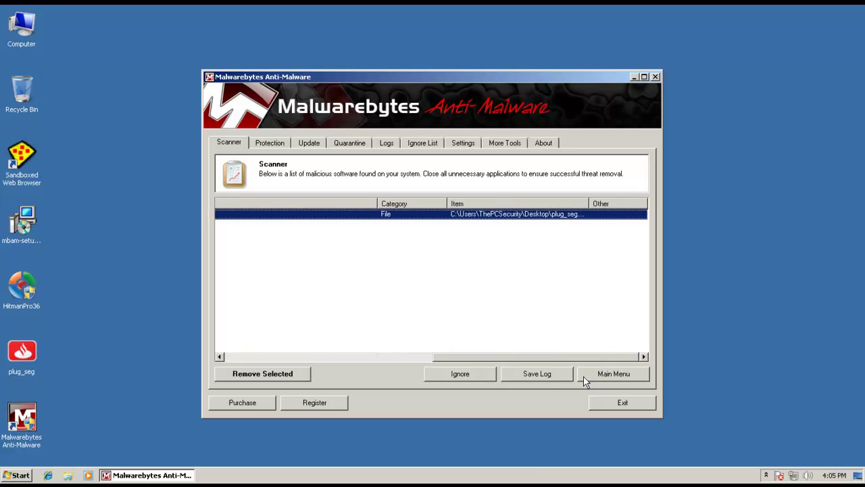
Step: Launch plug_seg from the desktop, inspect its Santander Internet Banking login form, and close it without entering anything
{"action": "left_click", "coordinate": [25, 359]}
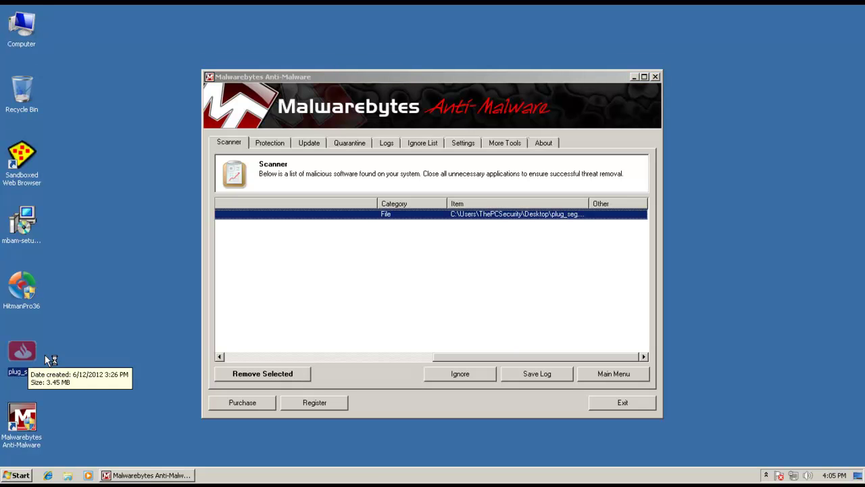
{"action": "left_click", "coordinate": [473, 282]}
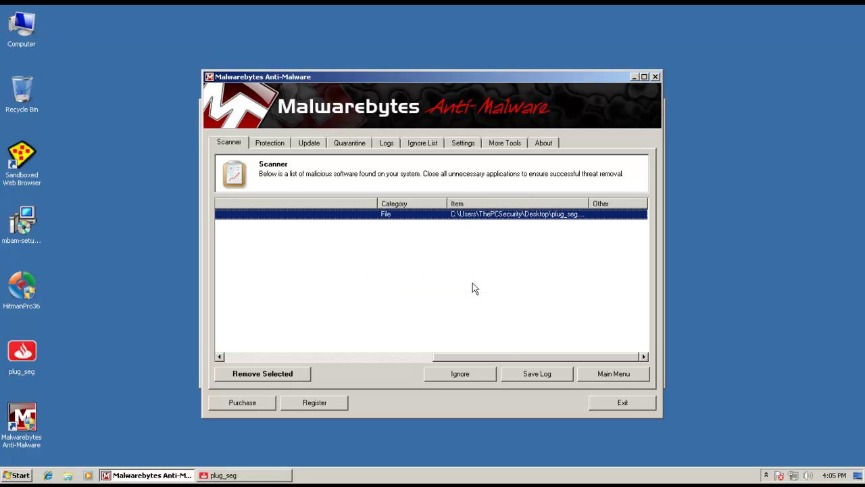
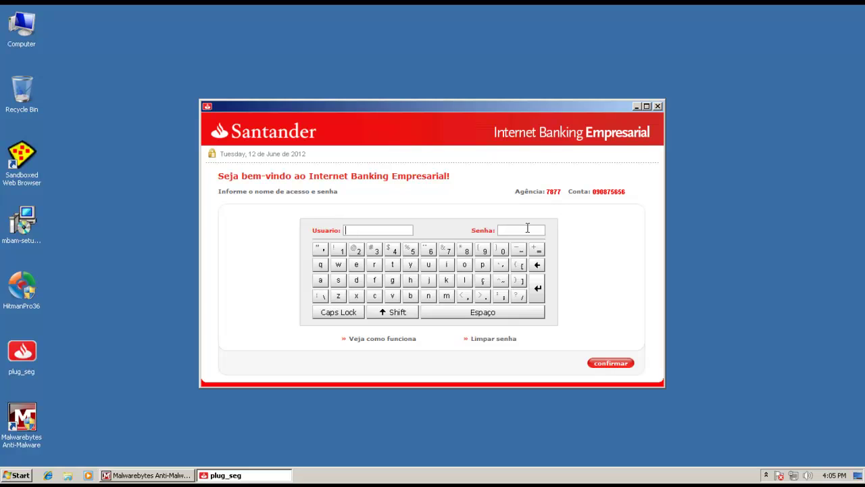
{"action": "left_click", "coordinate": [658, 106]}
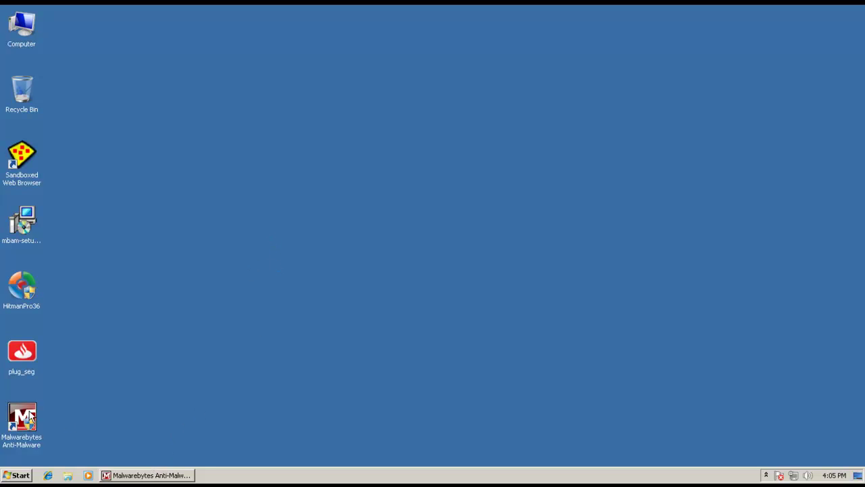
{"action": "left_click", "coordinate": [24, 371]}
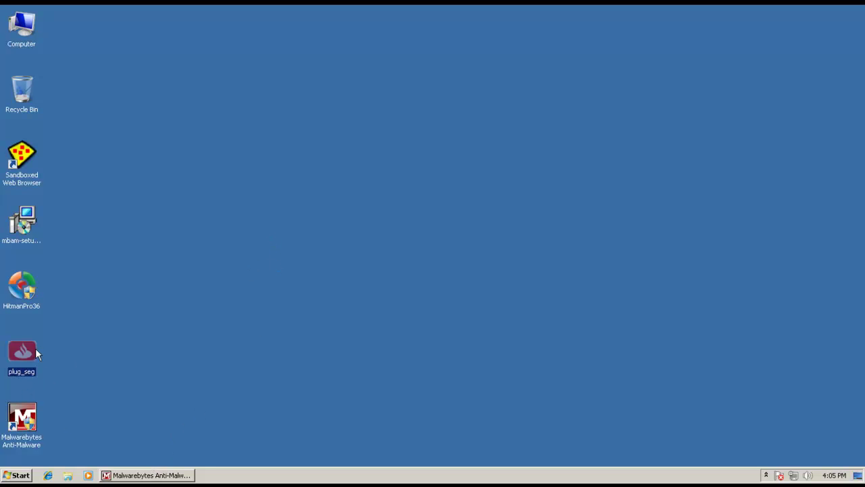
Step: Remove the detected plug_seg.exe file with Malwarebytes, decline the system restart, and close the scanner
{"action": "left_click", "coordinate": [166, 475]}
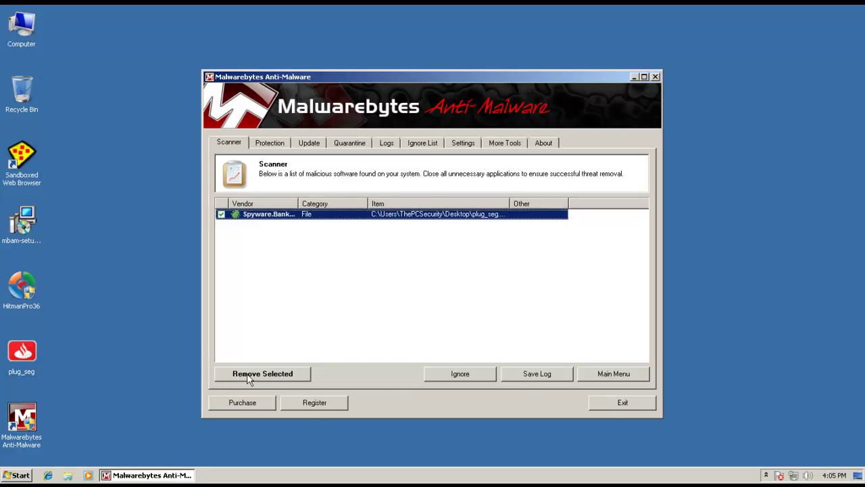
{"action": "left_click", "coordinate": [270, 379]}
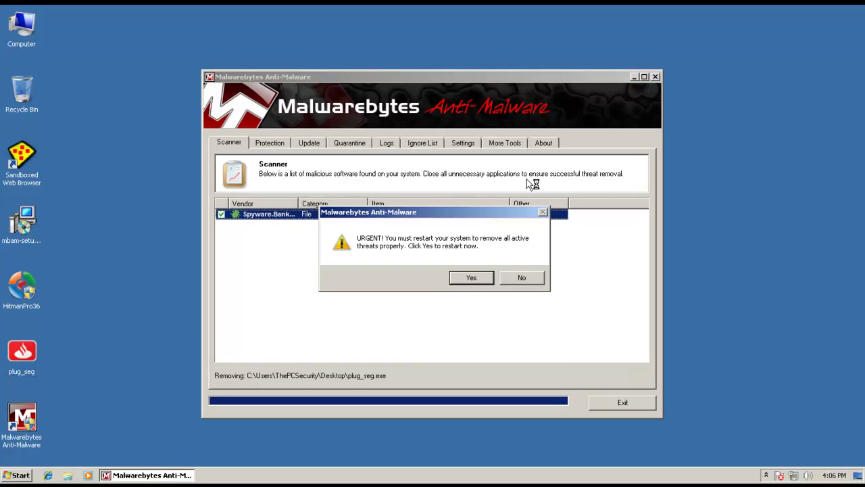
{"action": "left_click", "coordinate": [732, 105]}
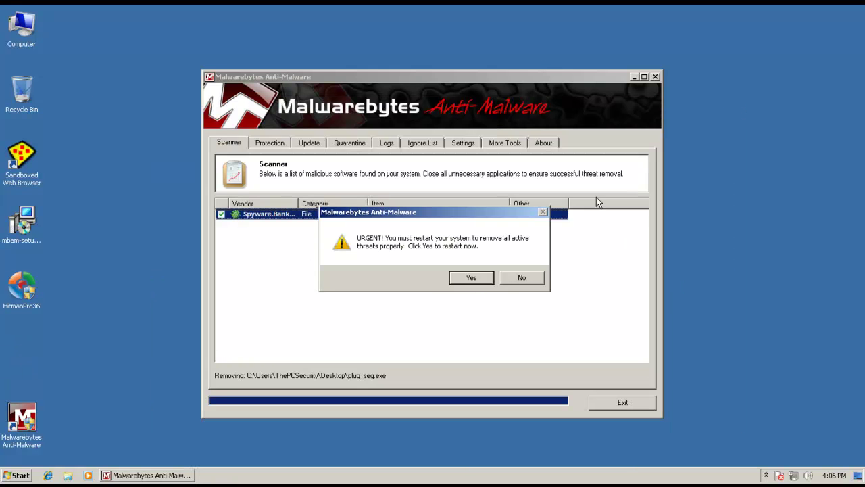
{"action": "left_click", "coordinate": [519, 278]}
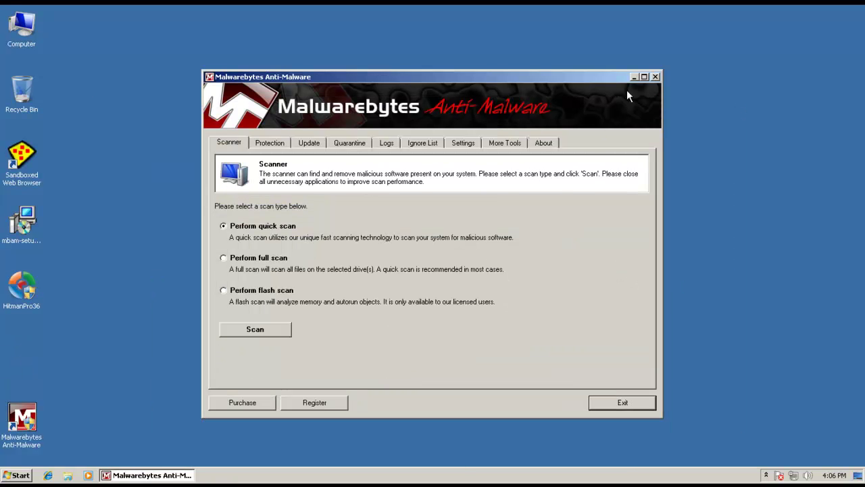
{"action": "left_click", "coordinate": [655, 77]}
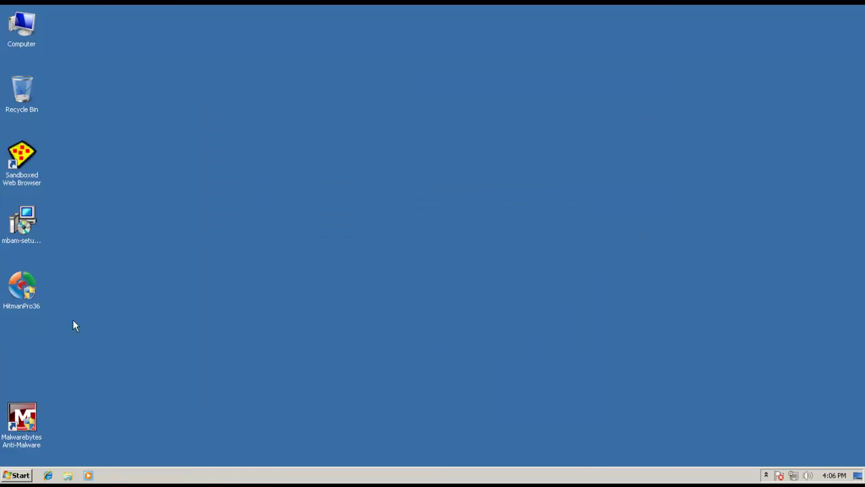
Step: Run HitmanPro 3.6 with administrator approval, perform a one-time scan without registering, and minimize its results window
{"action": "double_click", "coordinate": [31, 291]}
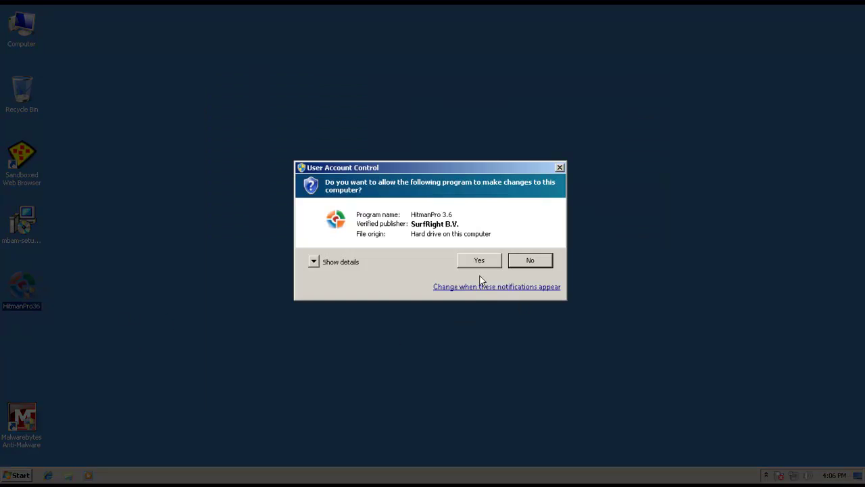
{"action": "left_click", "coordinate": [473, 264]}
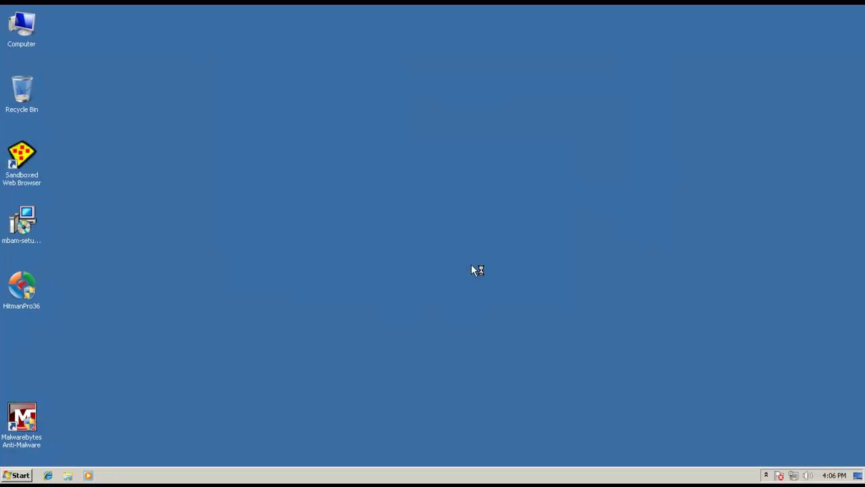
{"action": "left_click", "coordinate": [532, 385]}
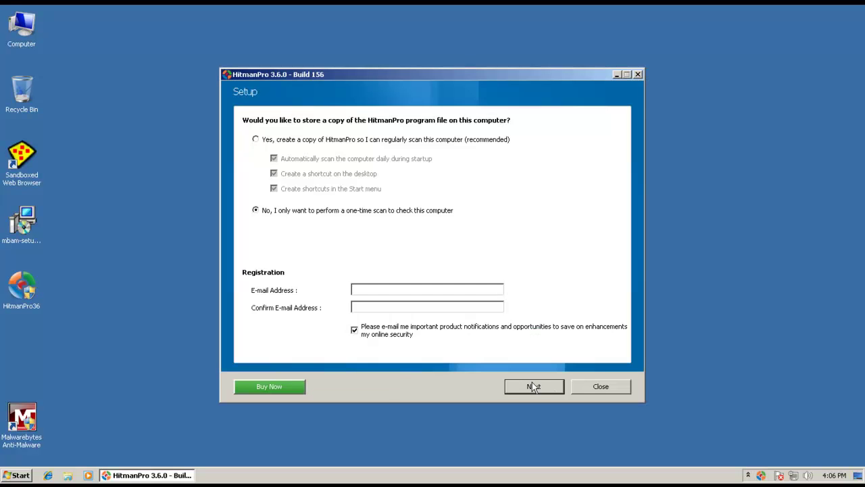
{"action": "left_click", "coordinate": [533, 386]}
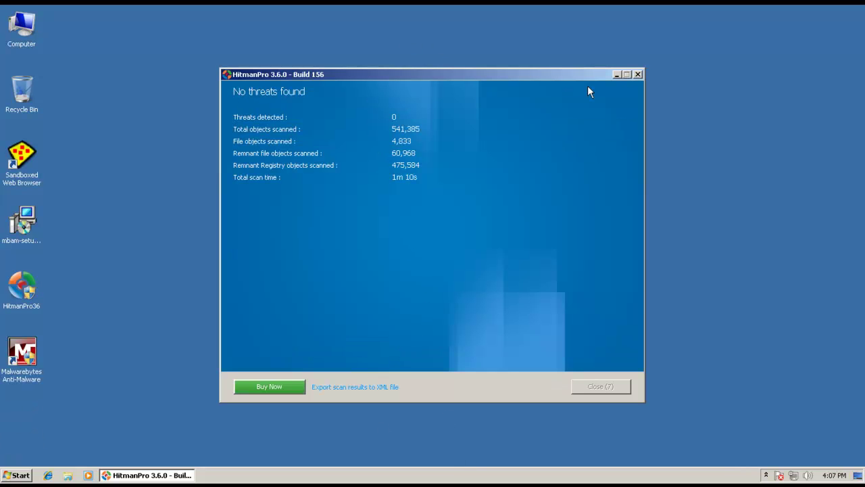
{"action": "left_click", "coordinate": [617, 74]}
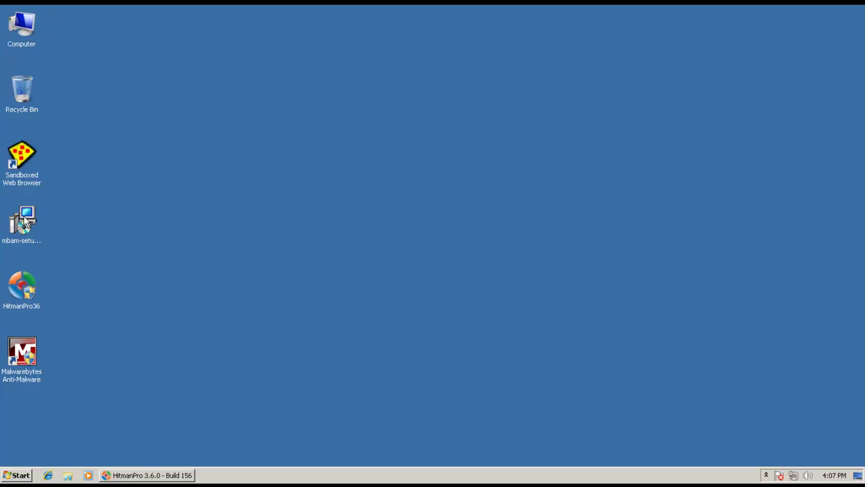
{"action": "left_click", "coordinate": [32, 166]}
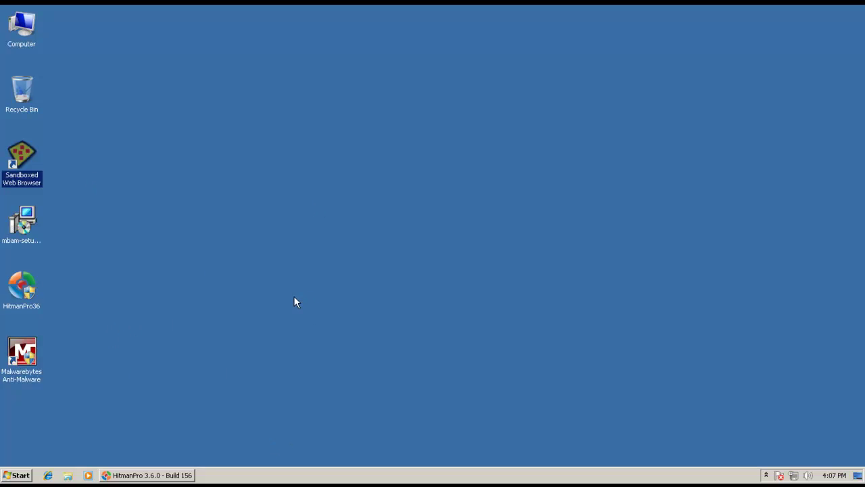
Step: Bring the minimized HitmanPro scan results back into view, review them, and close the scanner
{"action": "left_click", "coordinate": [147, 474]}
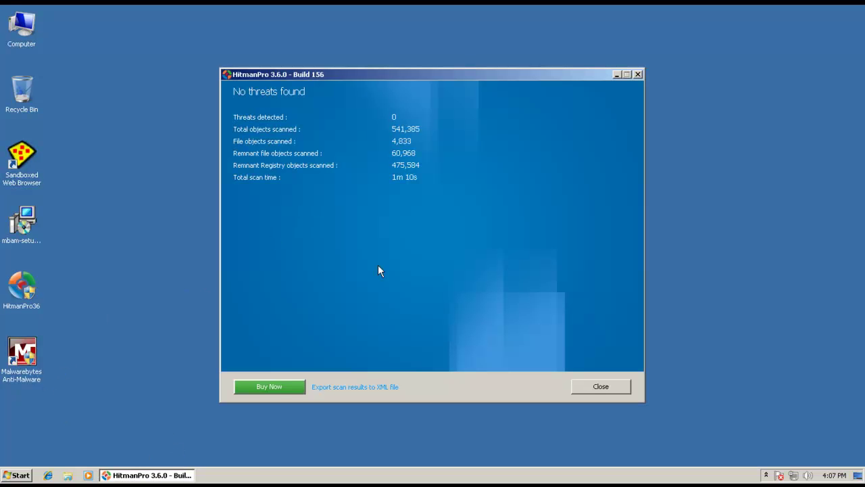
{"action": "left_click", "coordinate": [594, 391]}
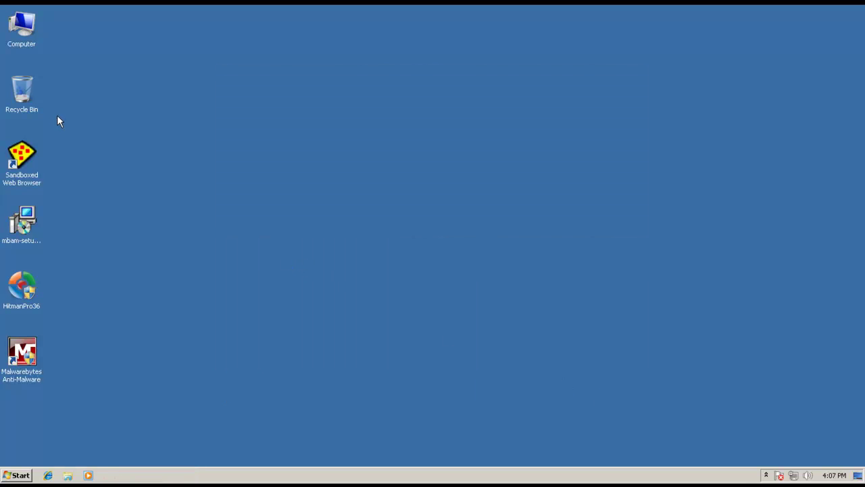
{"action": "left_click", "coordinate": [38, 159]}
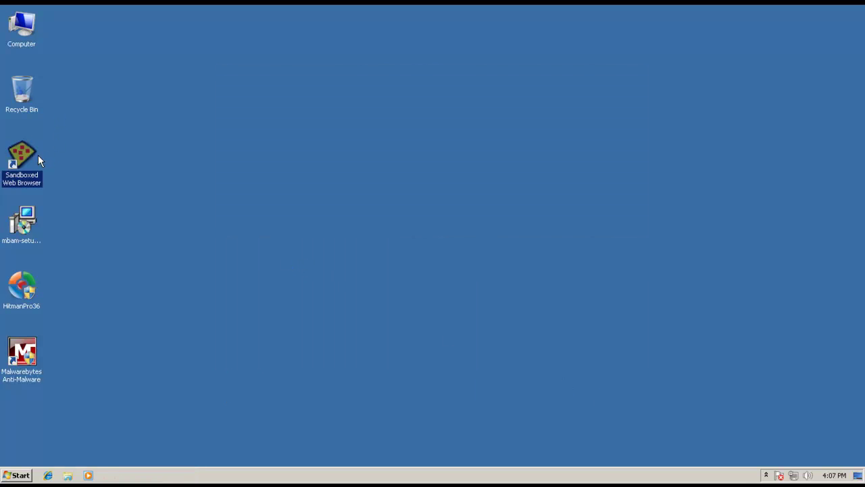
{"action": "left_click", "coordinate": [44, 197]}
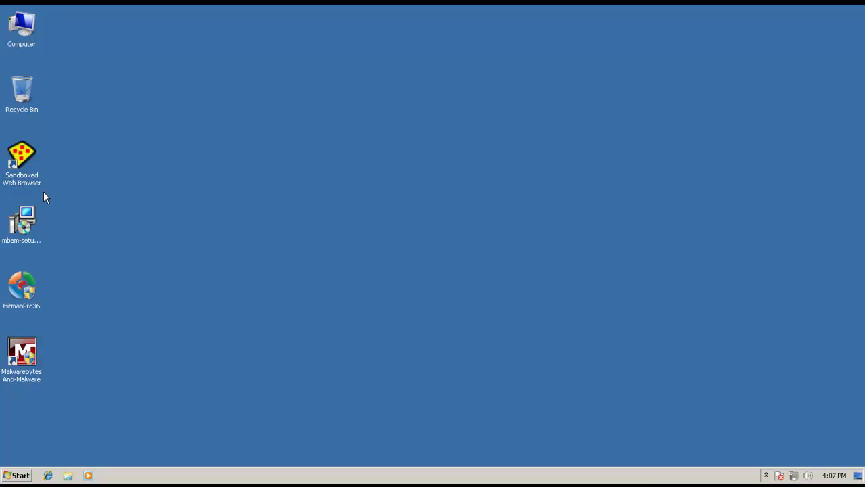
{"action": "left_click", "coordinate": [29, 152]}
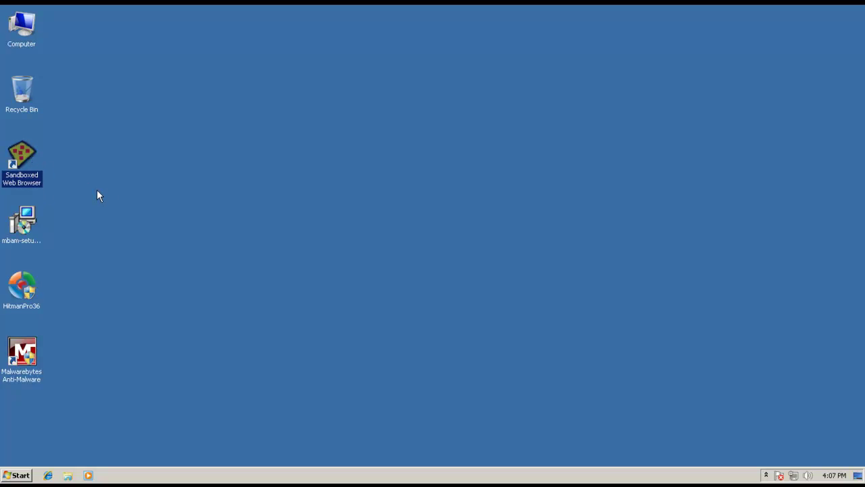
{"action": "left_click", "coordinate": [97, 192]}
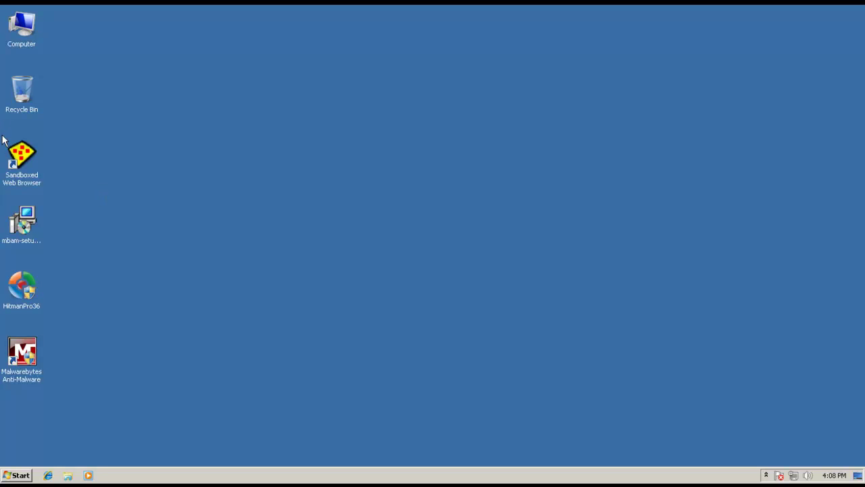
{"action": "left_click", "coordinate": [17, 160]}
{"action": "left_click", "coordinate": [157, 151]}
{"action": "left_click", "coordinate": [38, 160]}
{"action": "left_click", "coordinate": [61, 177]}
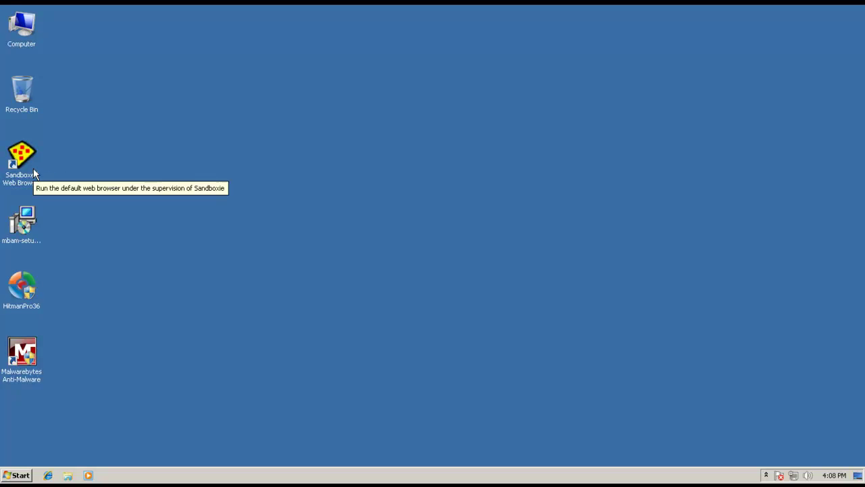
{"action": "left_click", "coordinate": [34, 171]}
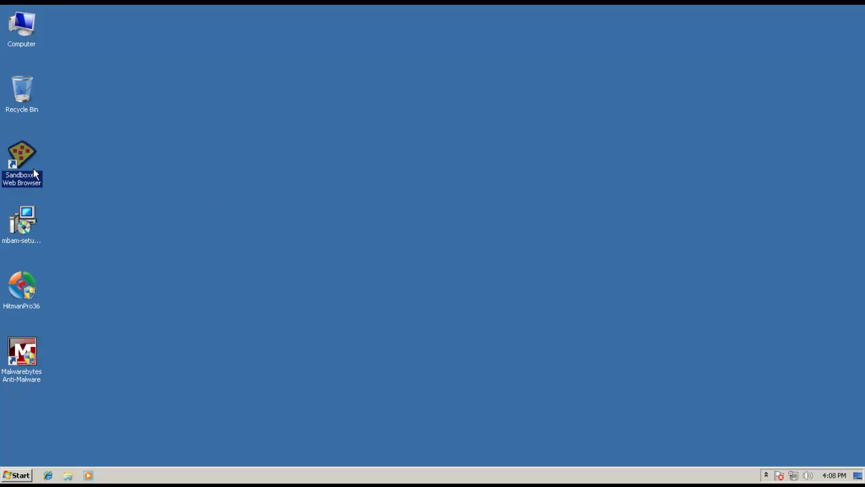
{"action": "left_click", "coordinate": [109, 146]}
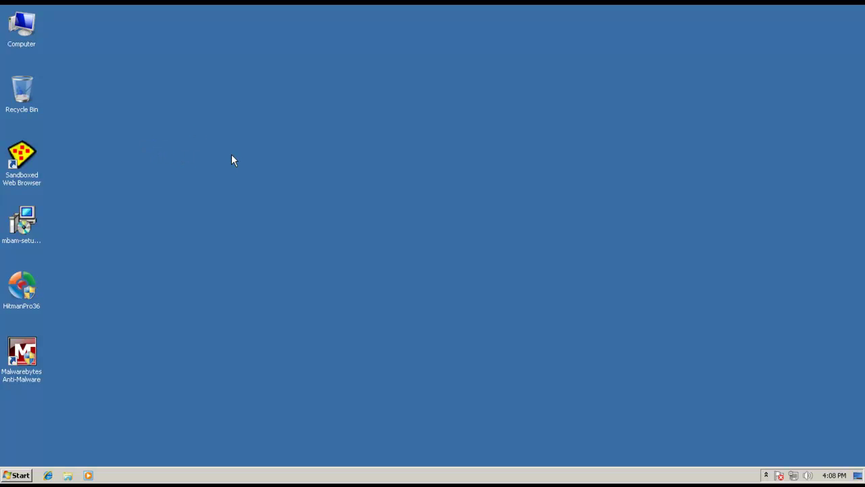
{"action": "left_click", "coordinate": [37, 178]}
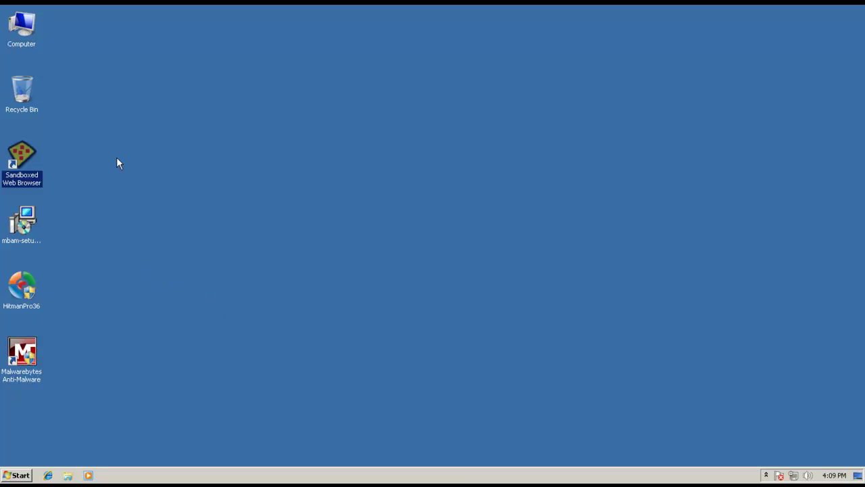
{"action": "left_click_drag", "start_coordinate": [85, 29], "coordinate": [26, 383]}
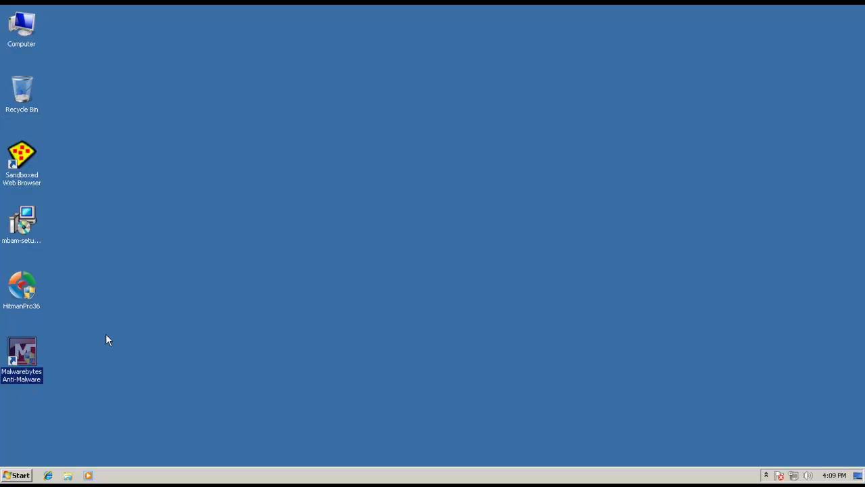
{"action": "left_click_drag", "start_coordinate": [166, 313], "coordinate": [153, 390]}
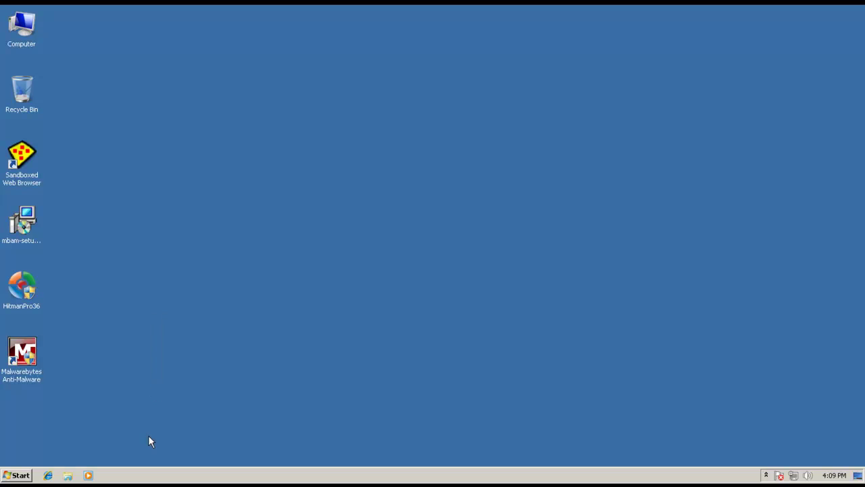